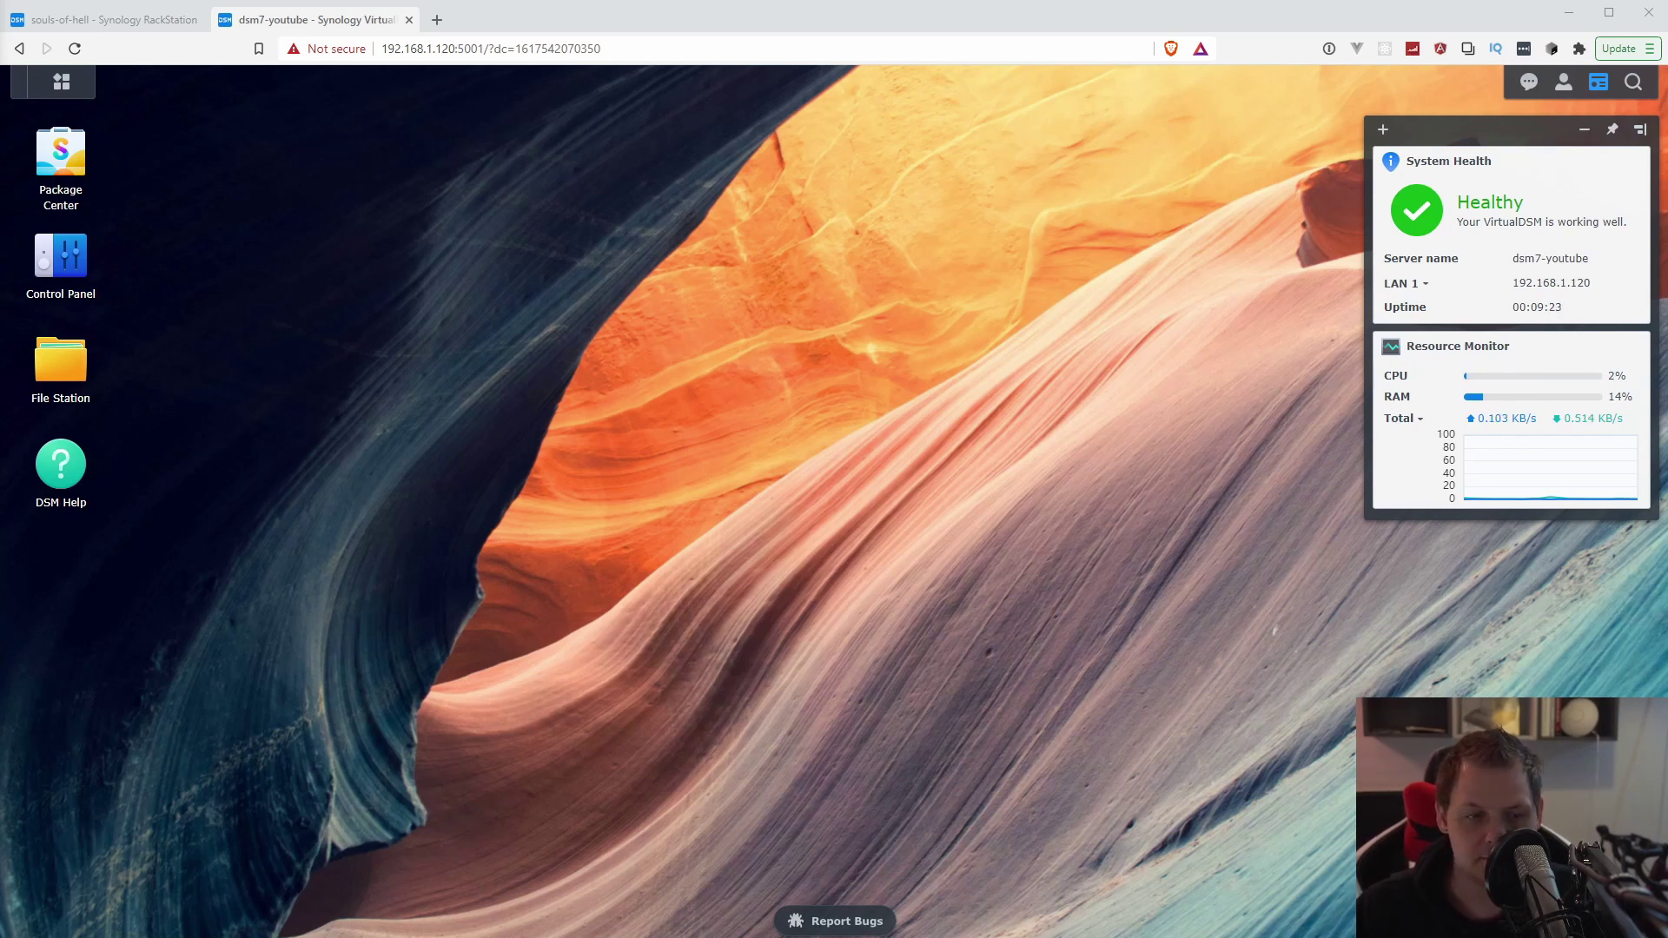
# Step: Search Package Center for 'log center' and open the Log Center package details
pyautogui.click(74, 165)
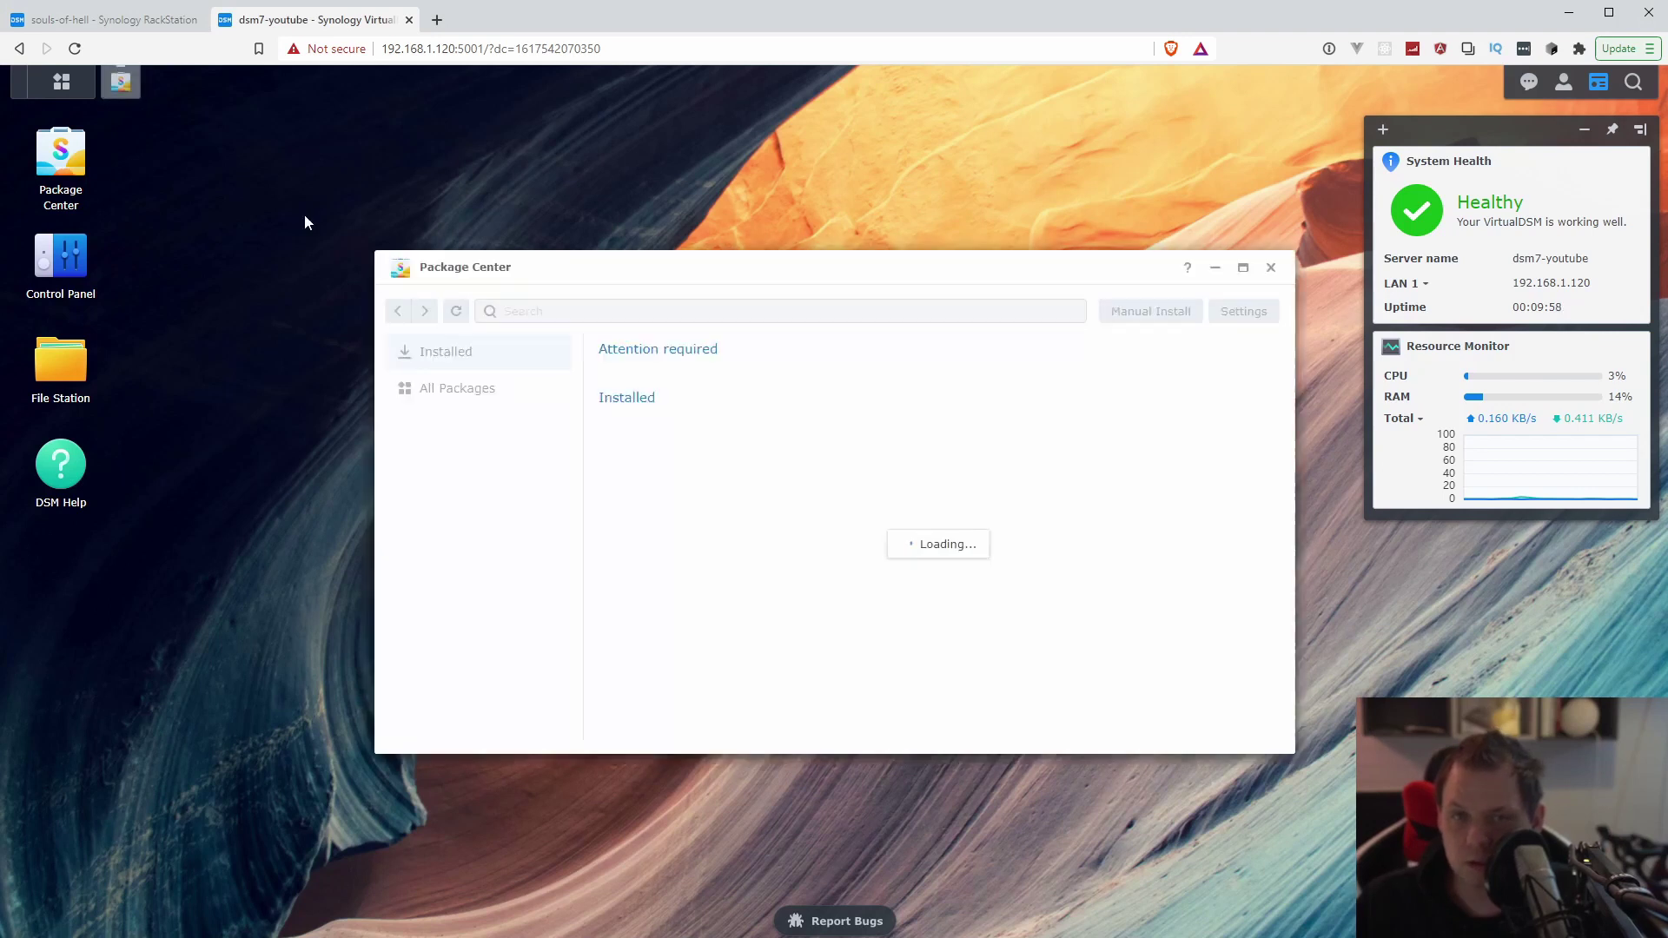
pyautogui.click(599, 313)
pyautogui.write('log')
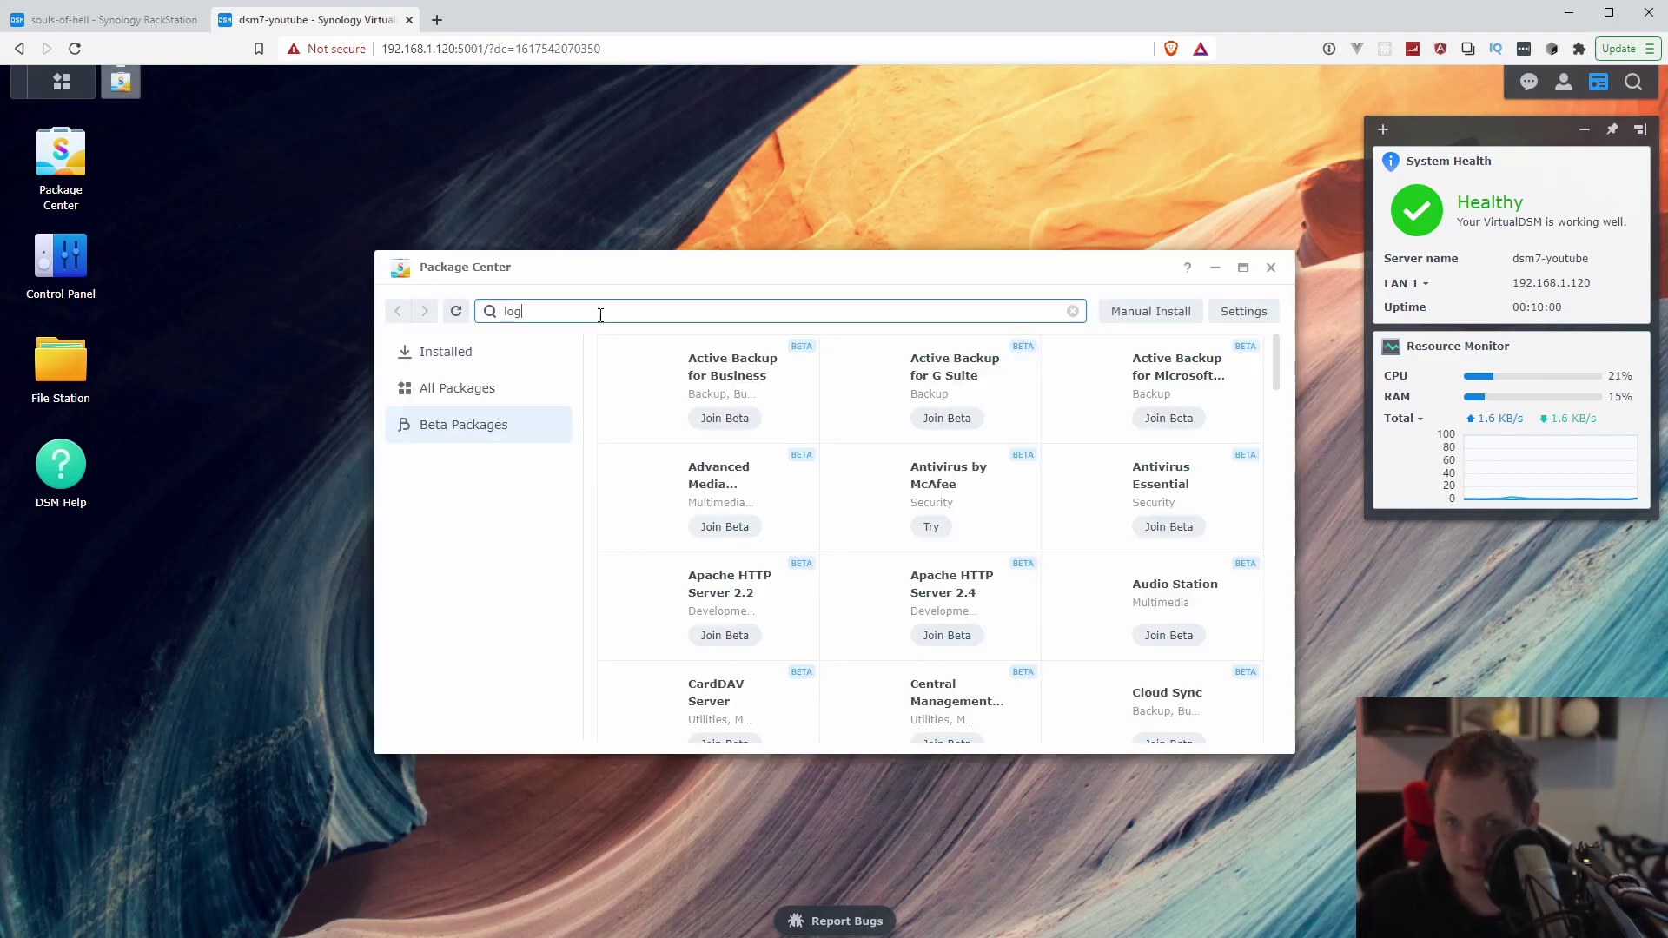
pyautogui.write(' center')
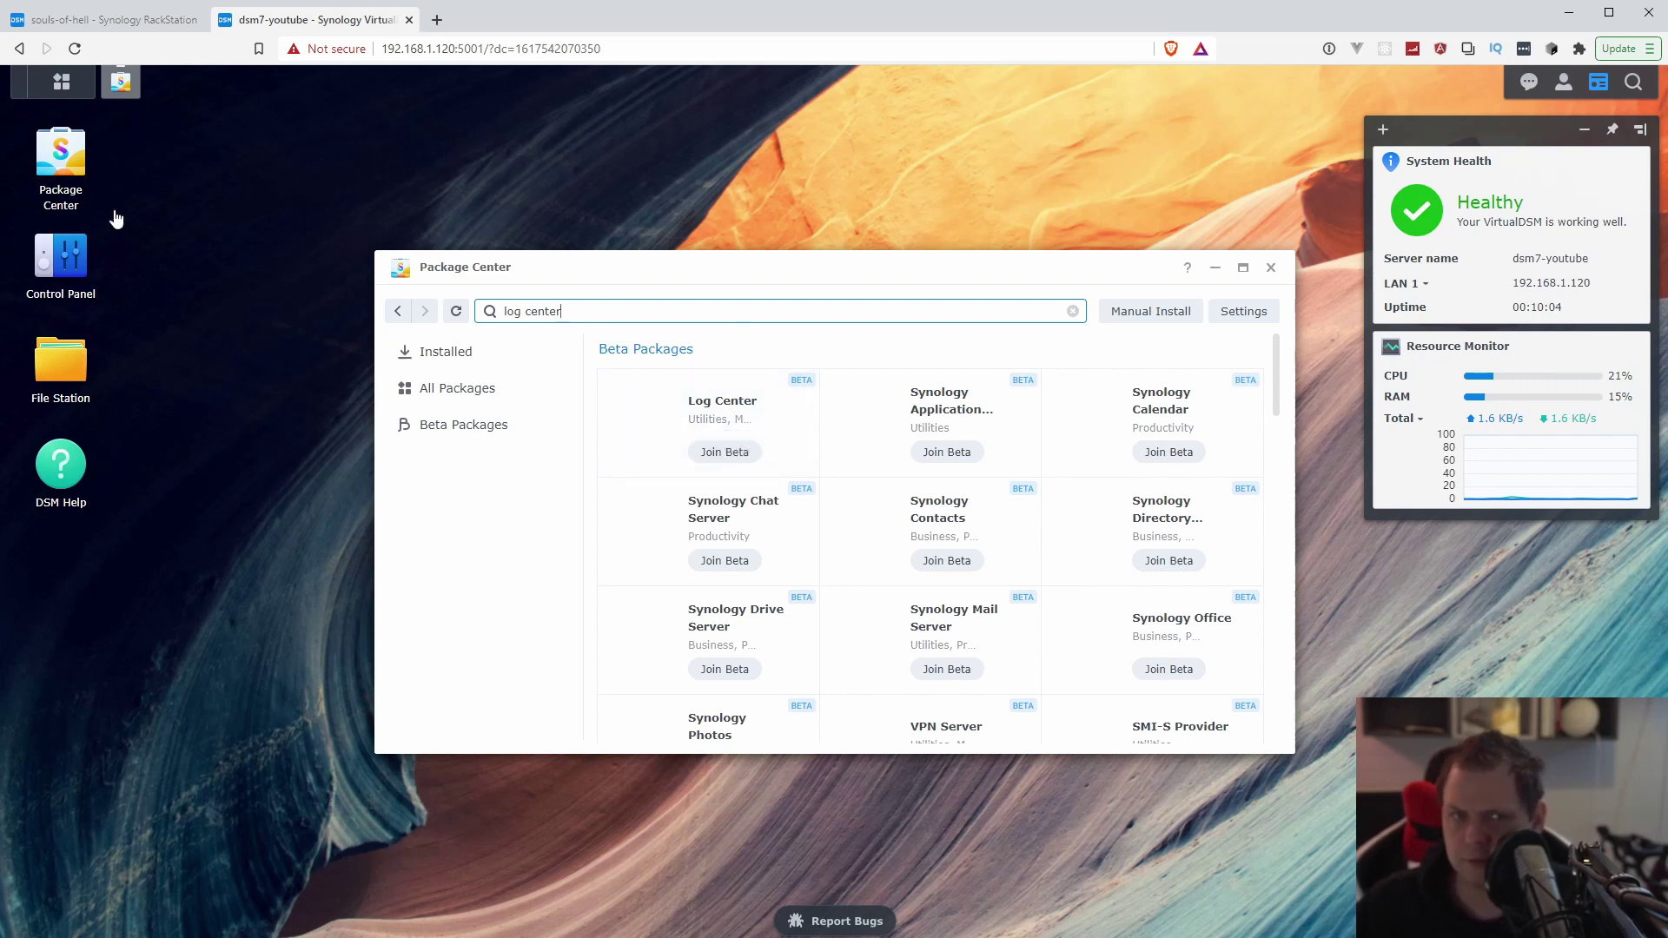
pyautogui.click(734, 421)
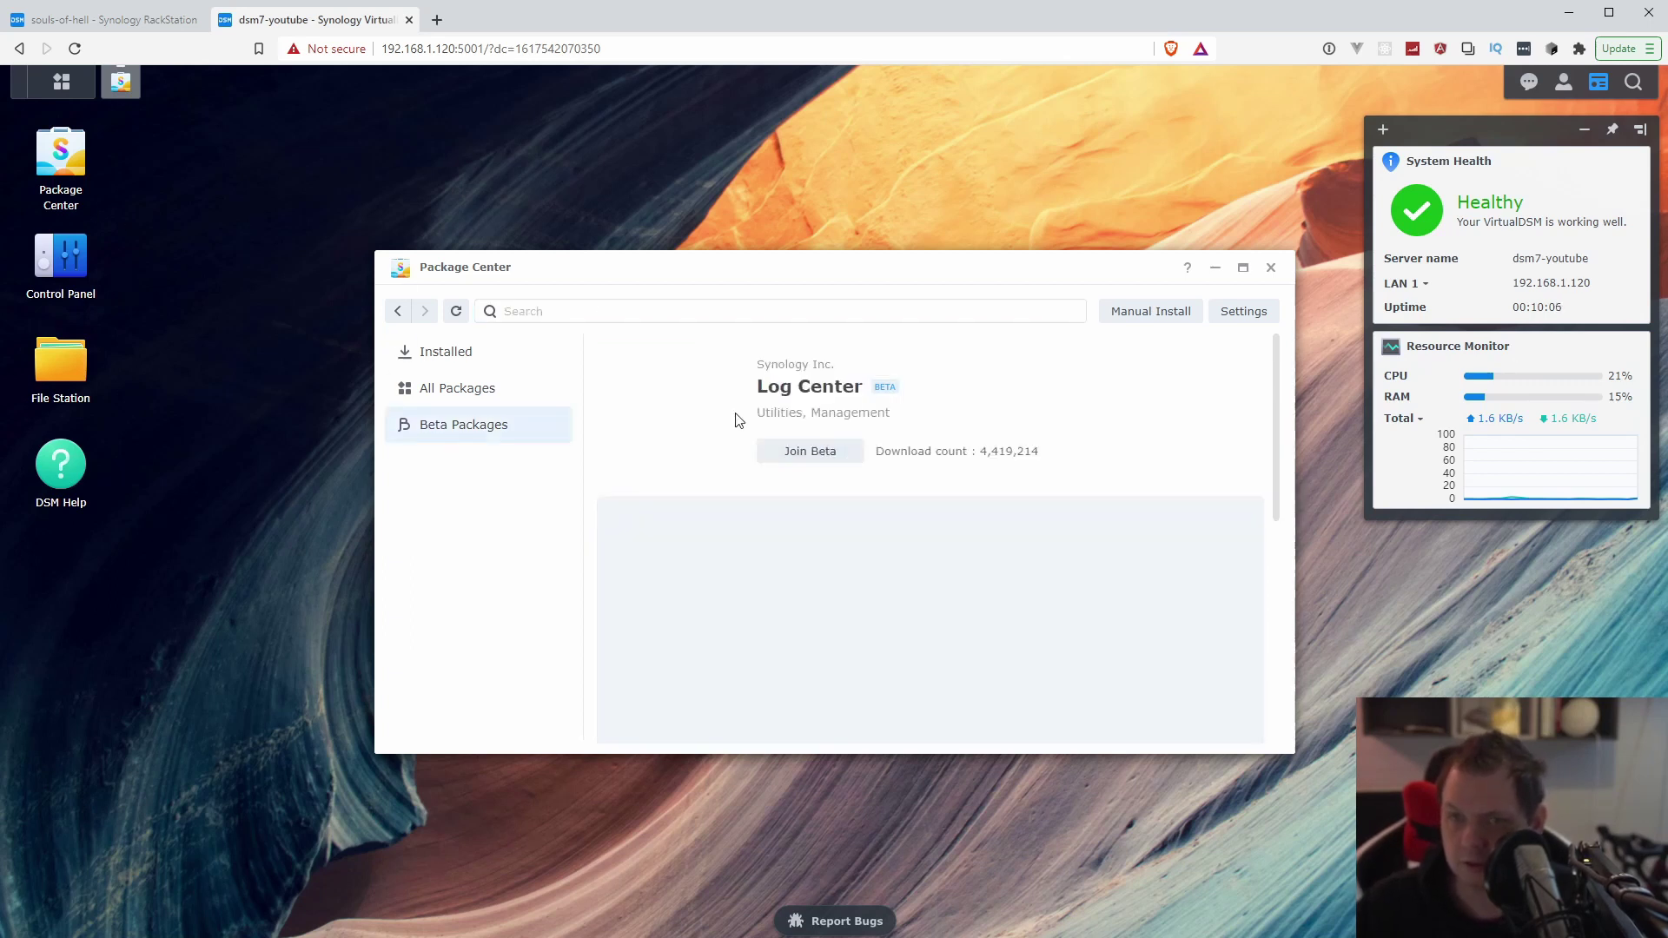
# Step: Join the beta to download and install Log Center
pyautogui.moveTo(1049, 274); pyautogui.dragTo(998, 189)
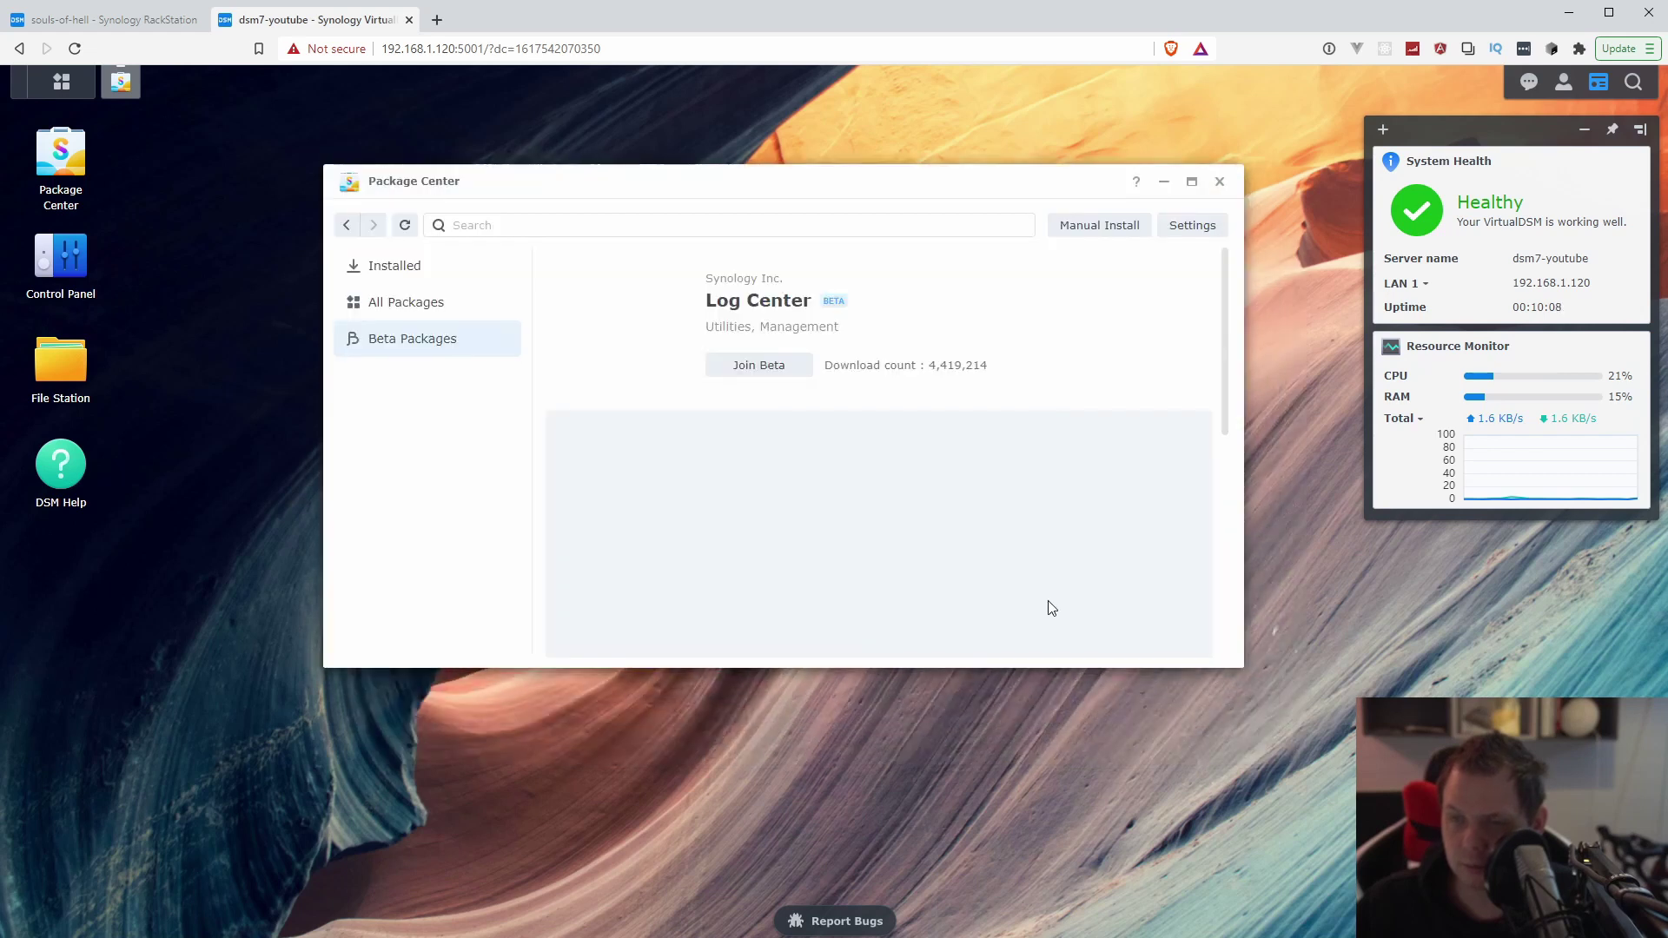
pyautogui.moveTo(1044, 665); pyautogui.dragTo(1075, 835)
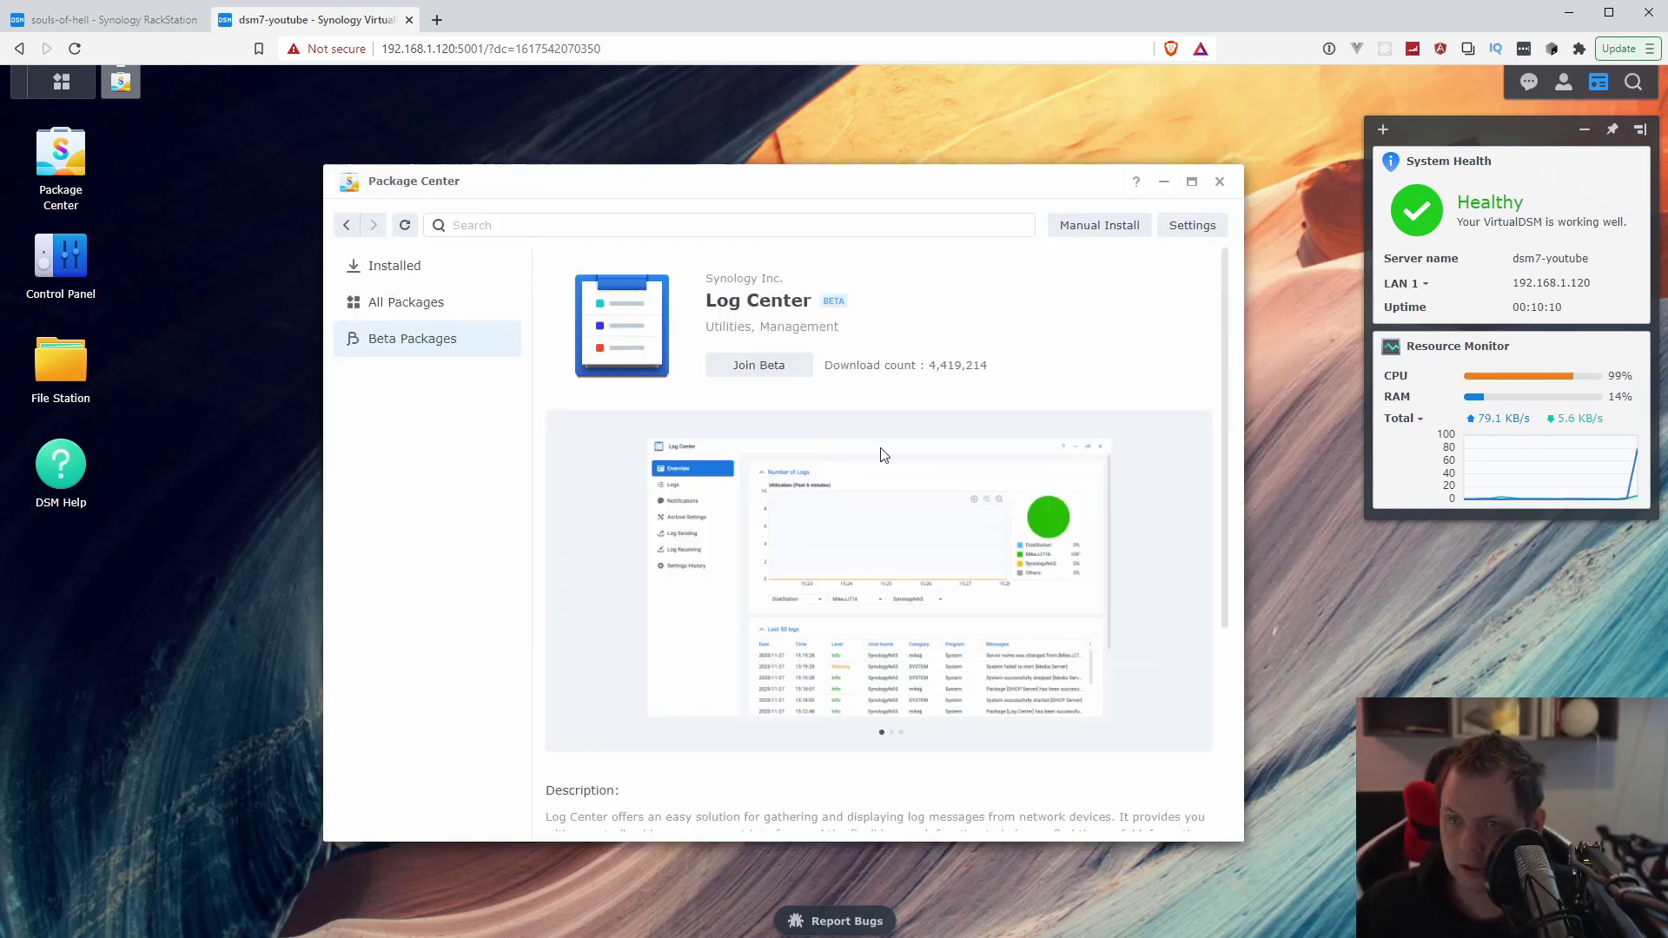
pyautogui.click(758, 365)
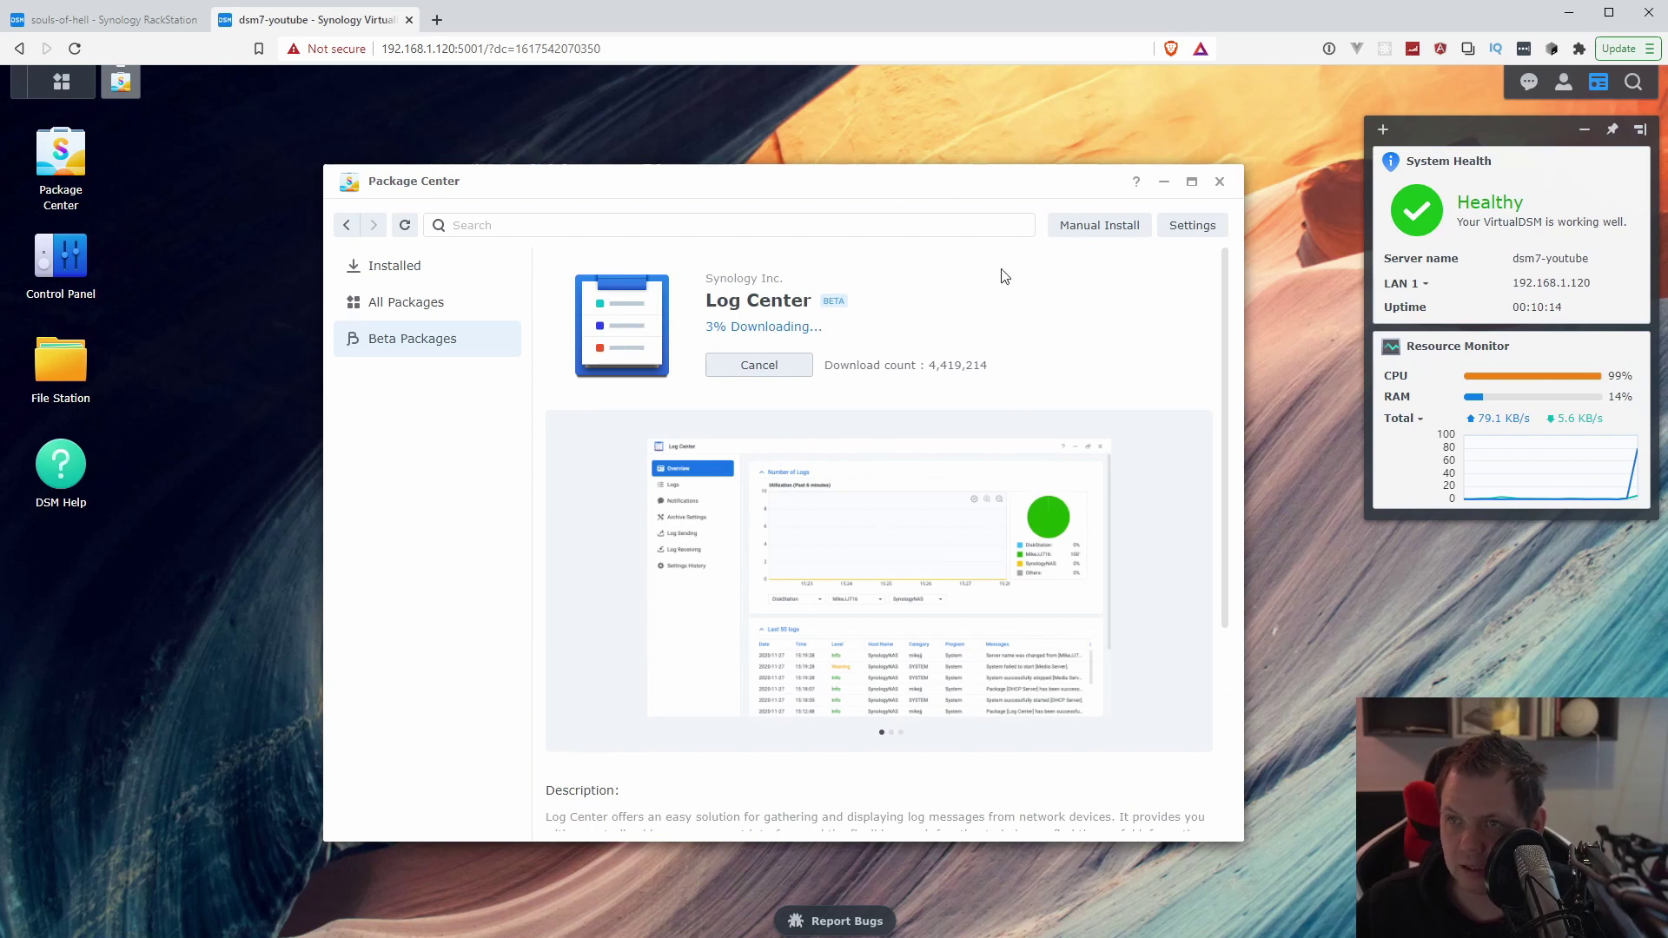
pyautogui.moveTo(847, 185); pyautogui.dragTo(757, 142)
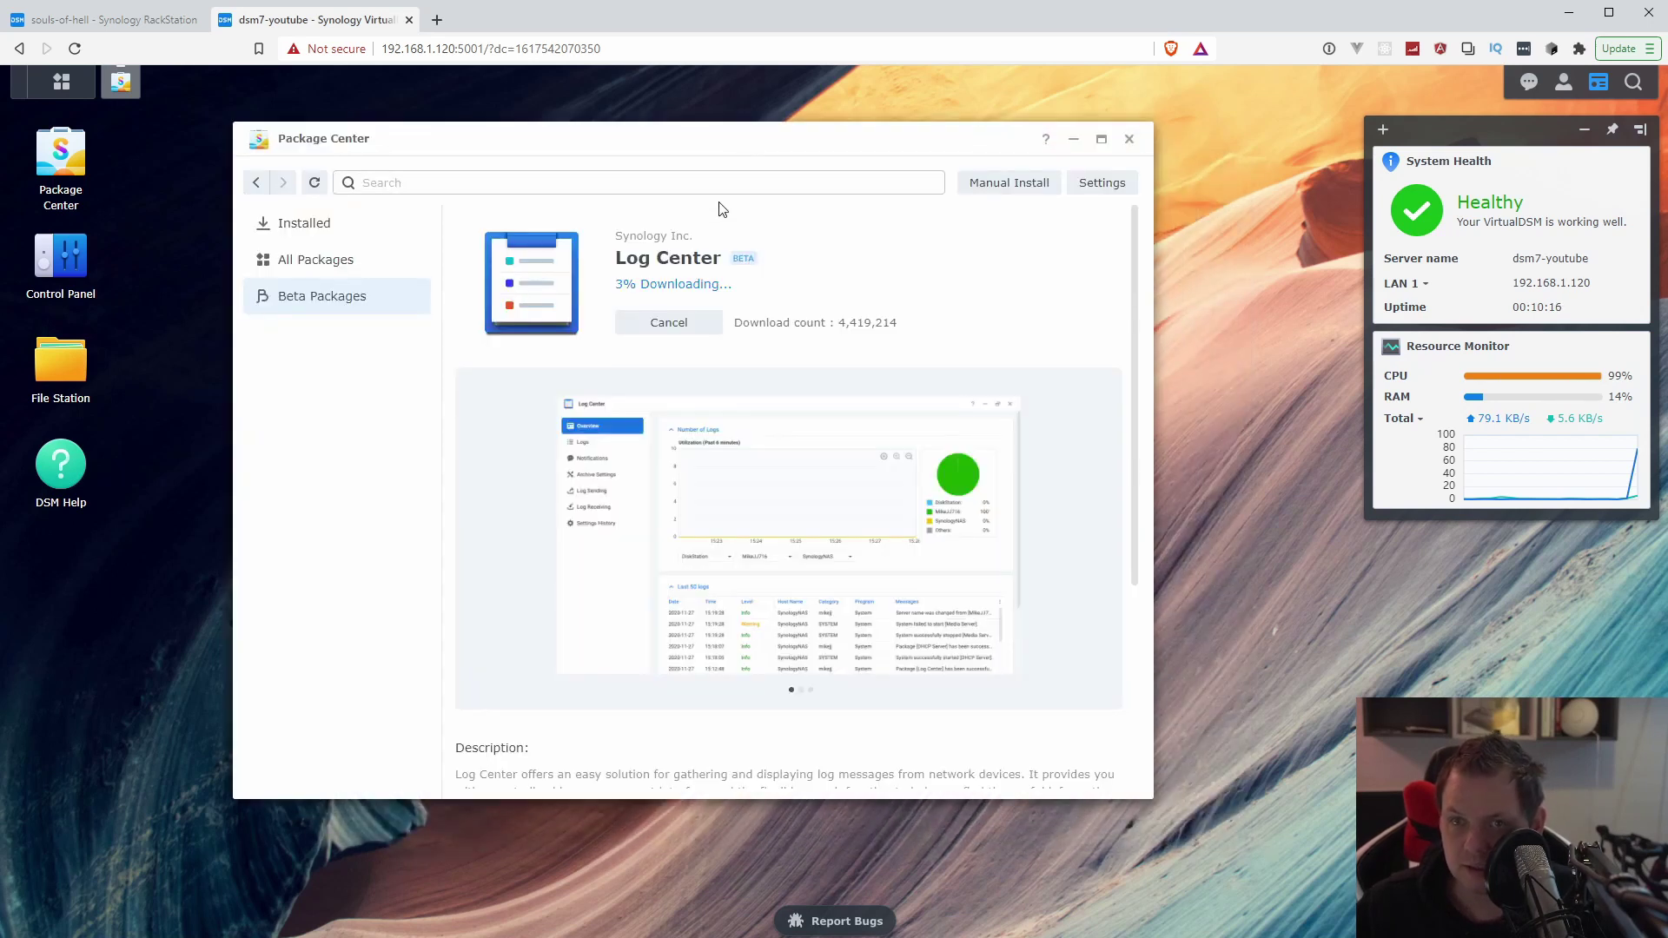
pyautogui.click(707, 324)
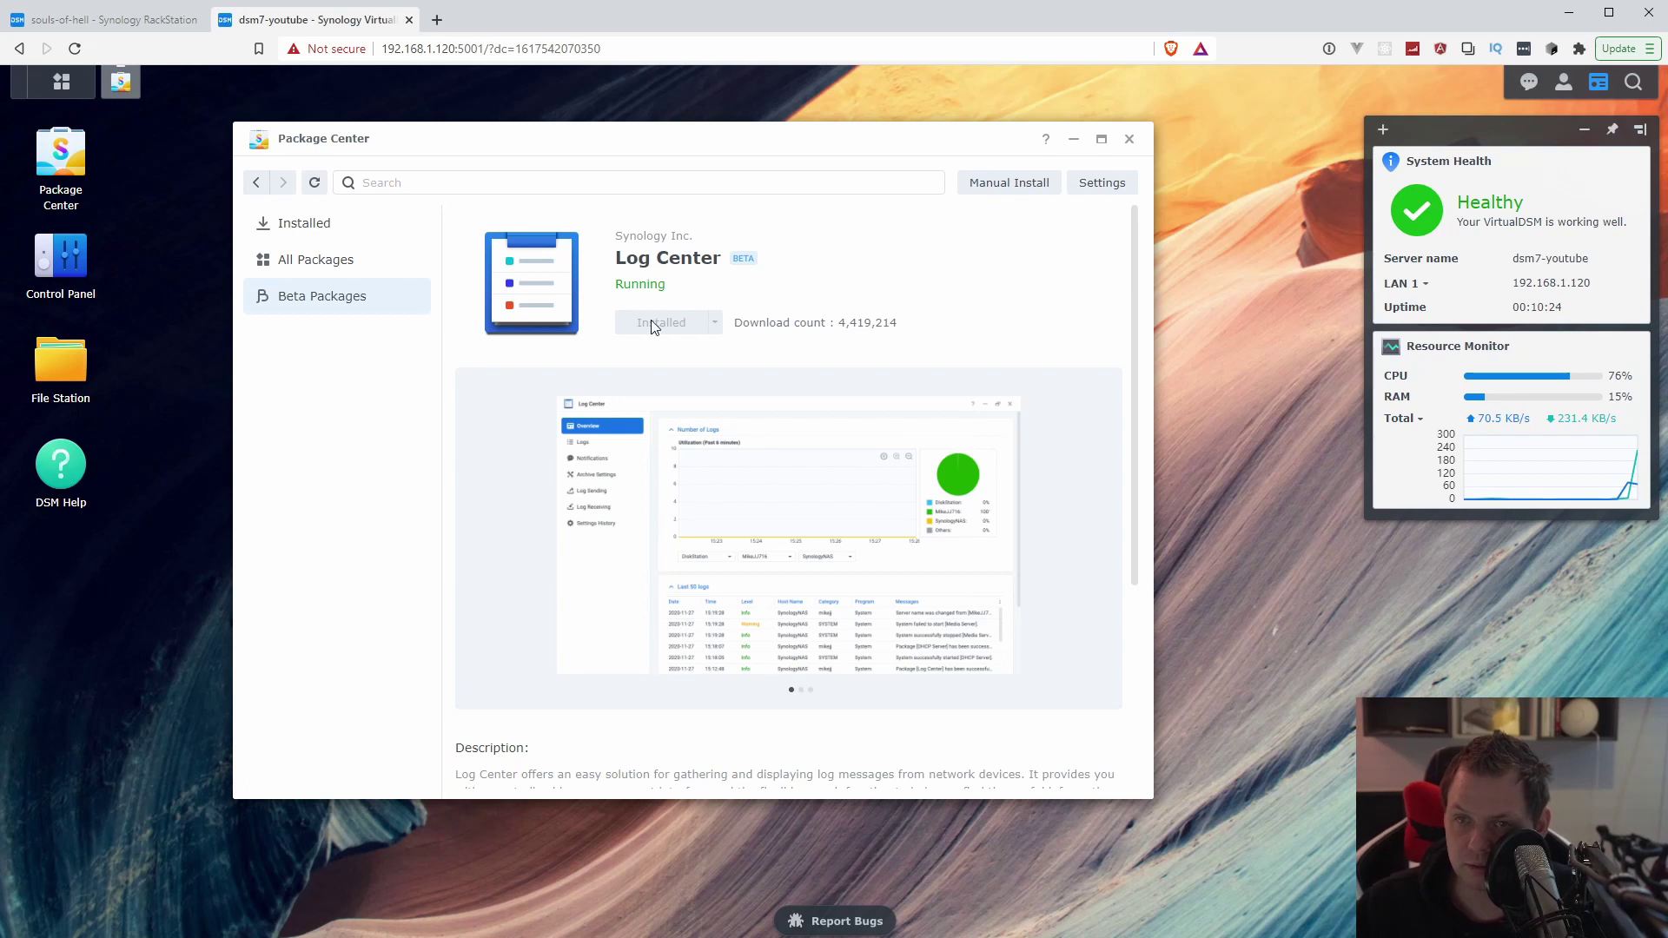
# Step: Launch Log Center, close Package Center, and permanently dismiss the advanced-functions notice
pyautogui.click(660, 323)
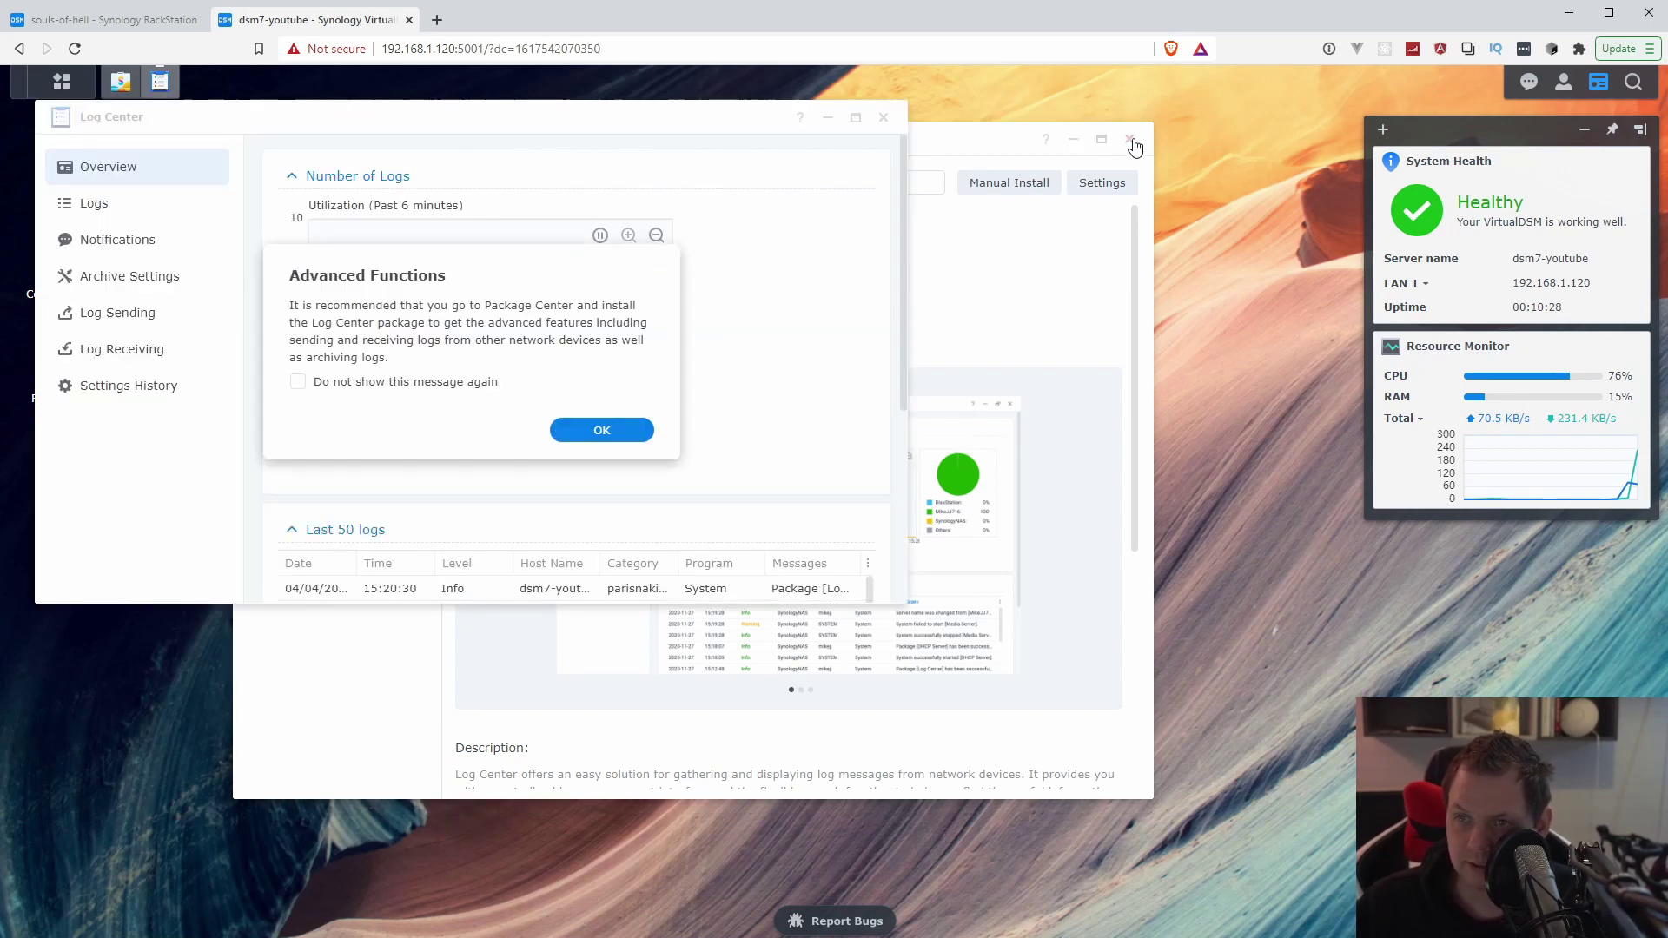
pyautogui.click(1131, 140)
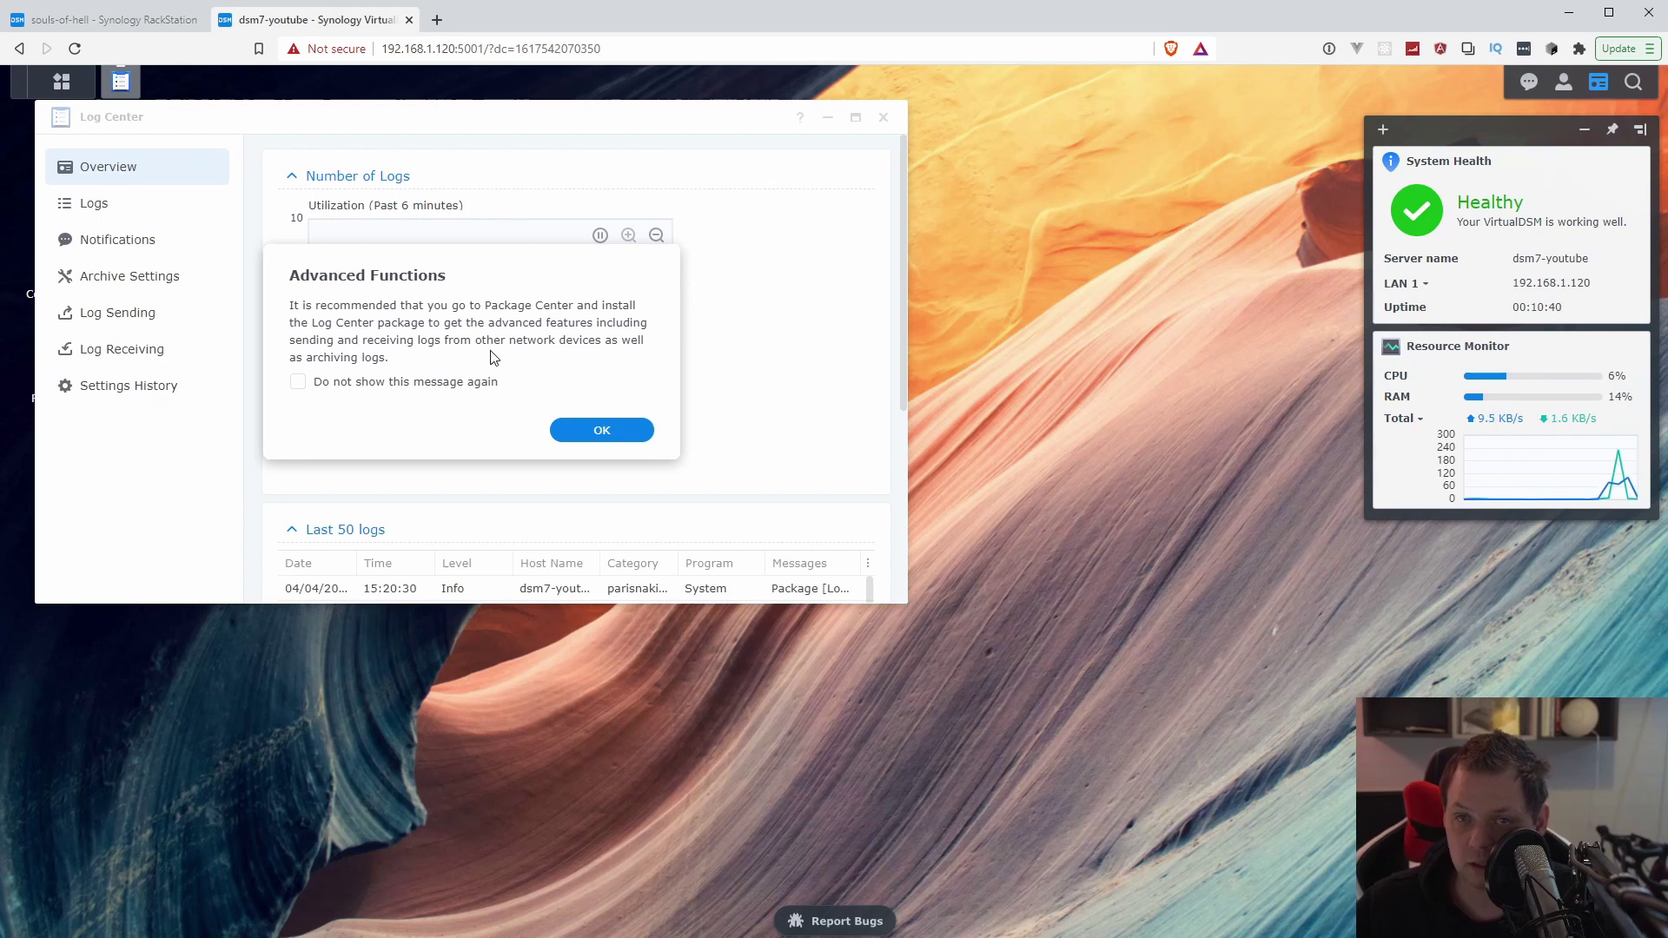
pyautogui.click(417, 383)
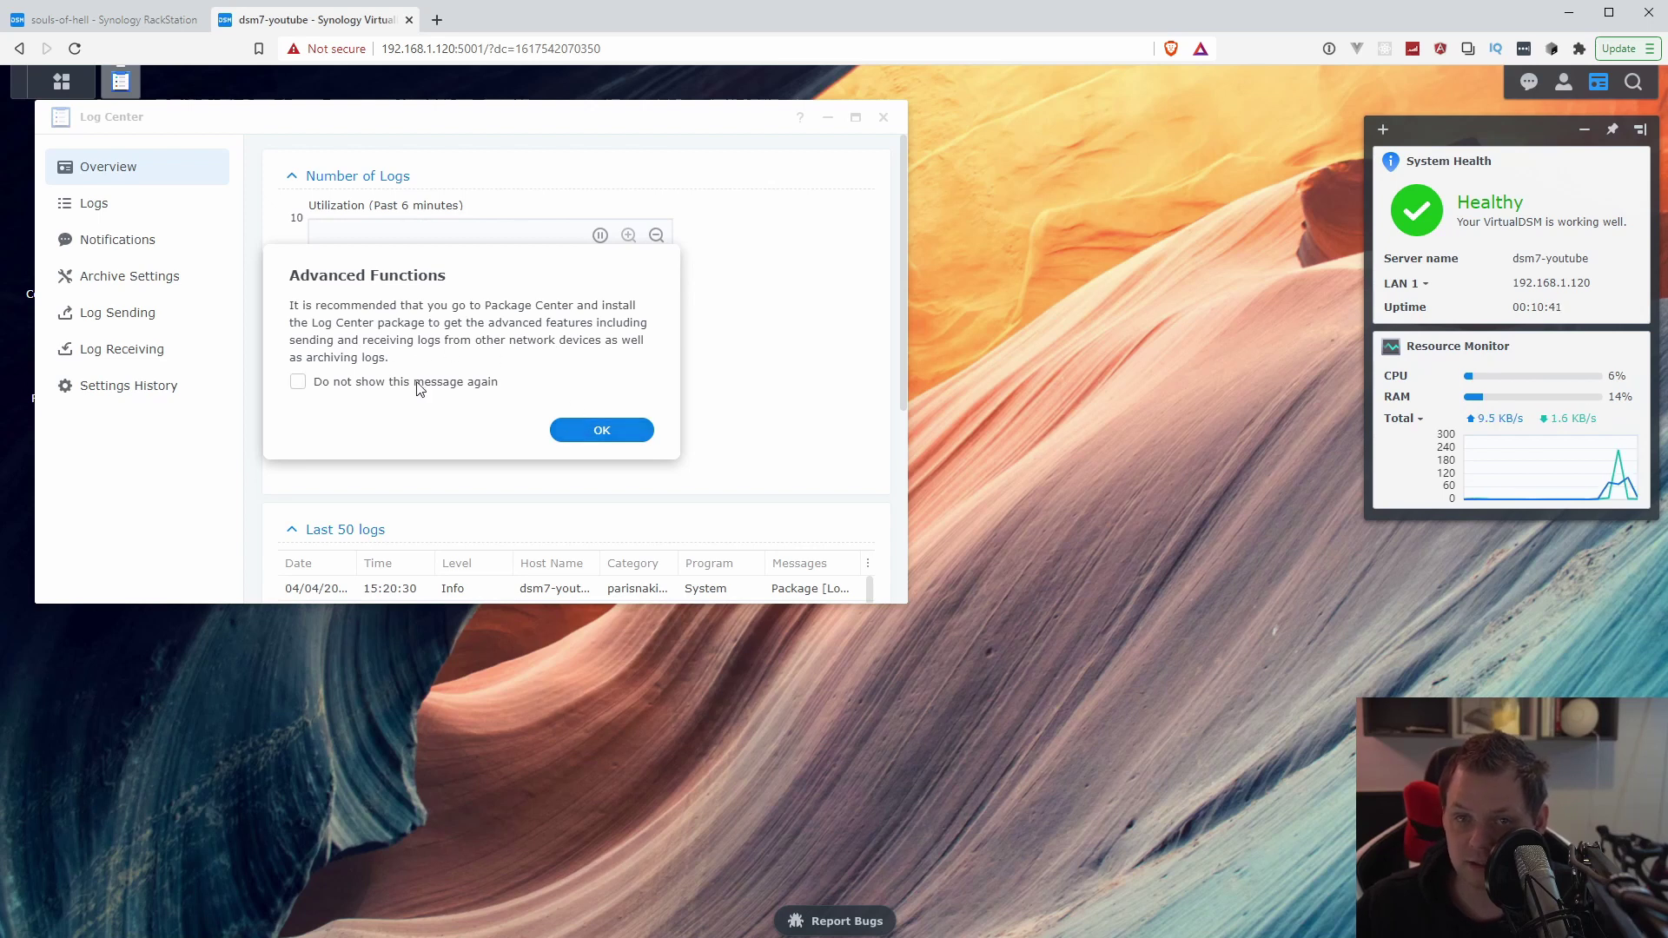
pyautogui.click(600, 430)
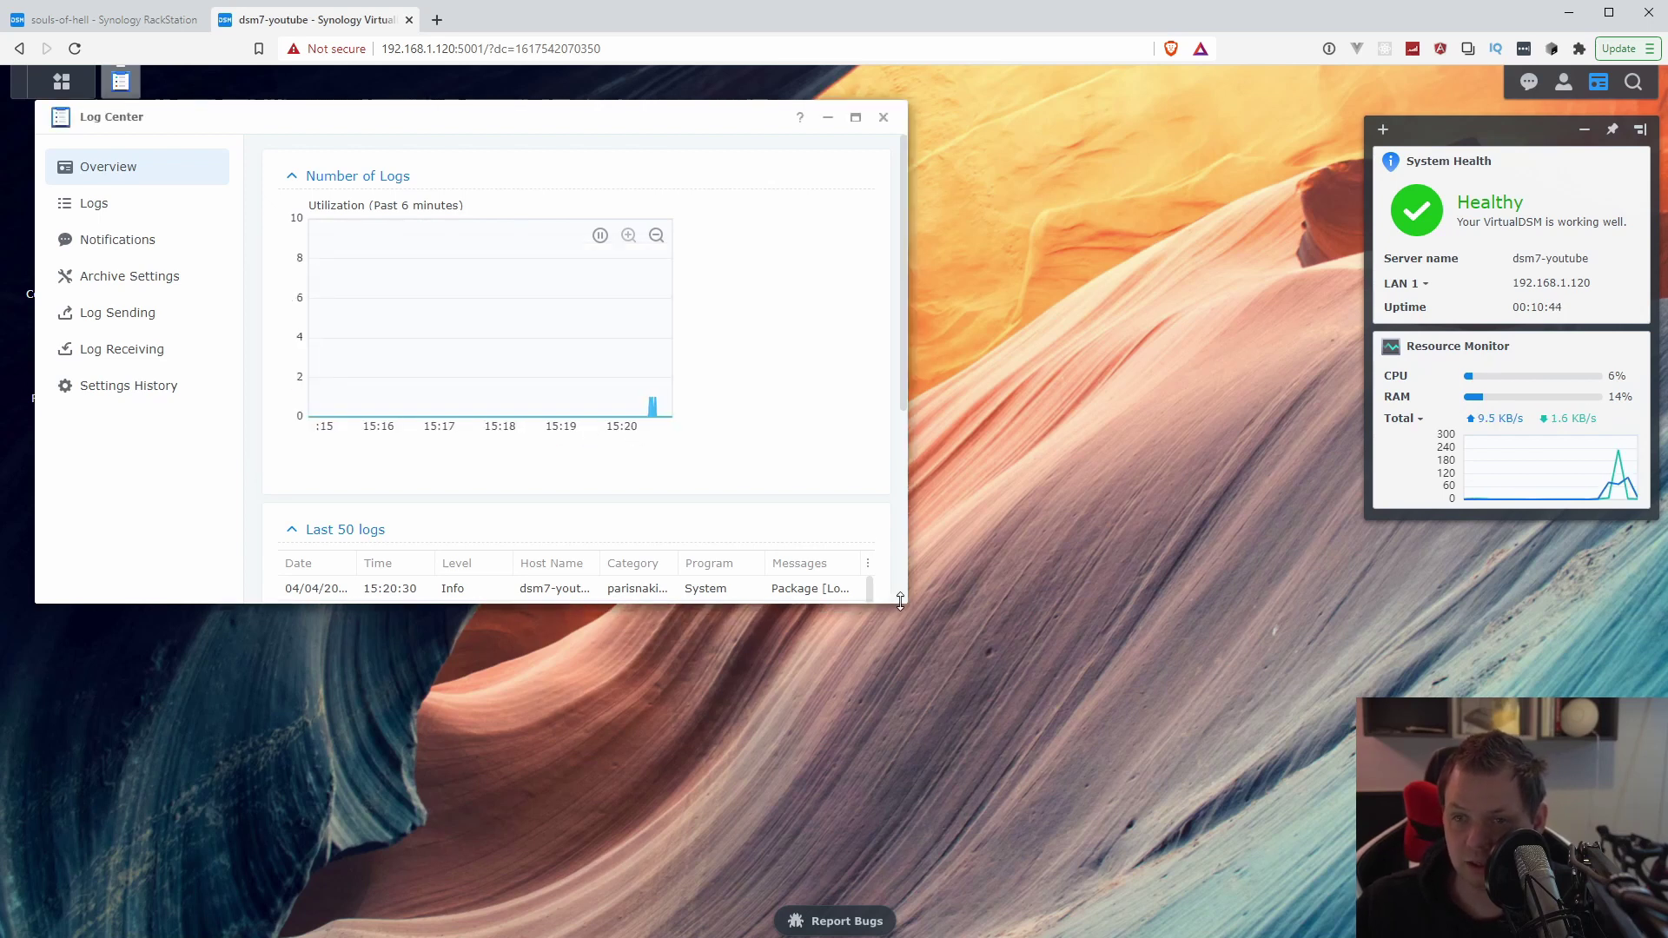
# Step: Enlarge the Log Center window and glance at the Logs page before returning to Overview
pyautogui.moveTo(903, 601); pyautogui.dragTo(1322, 903)
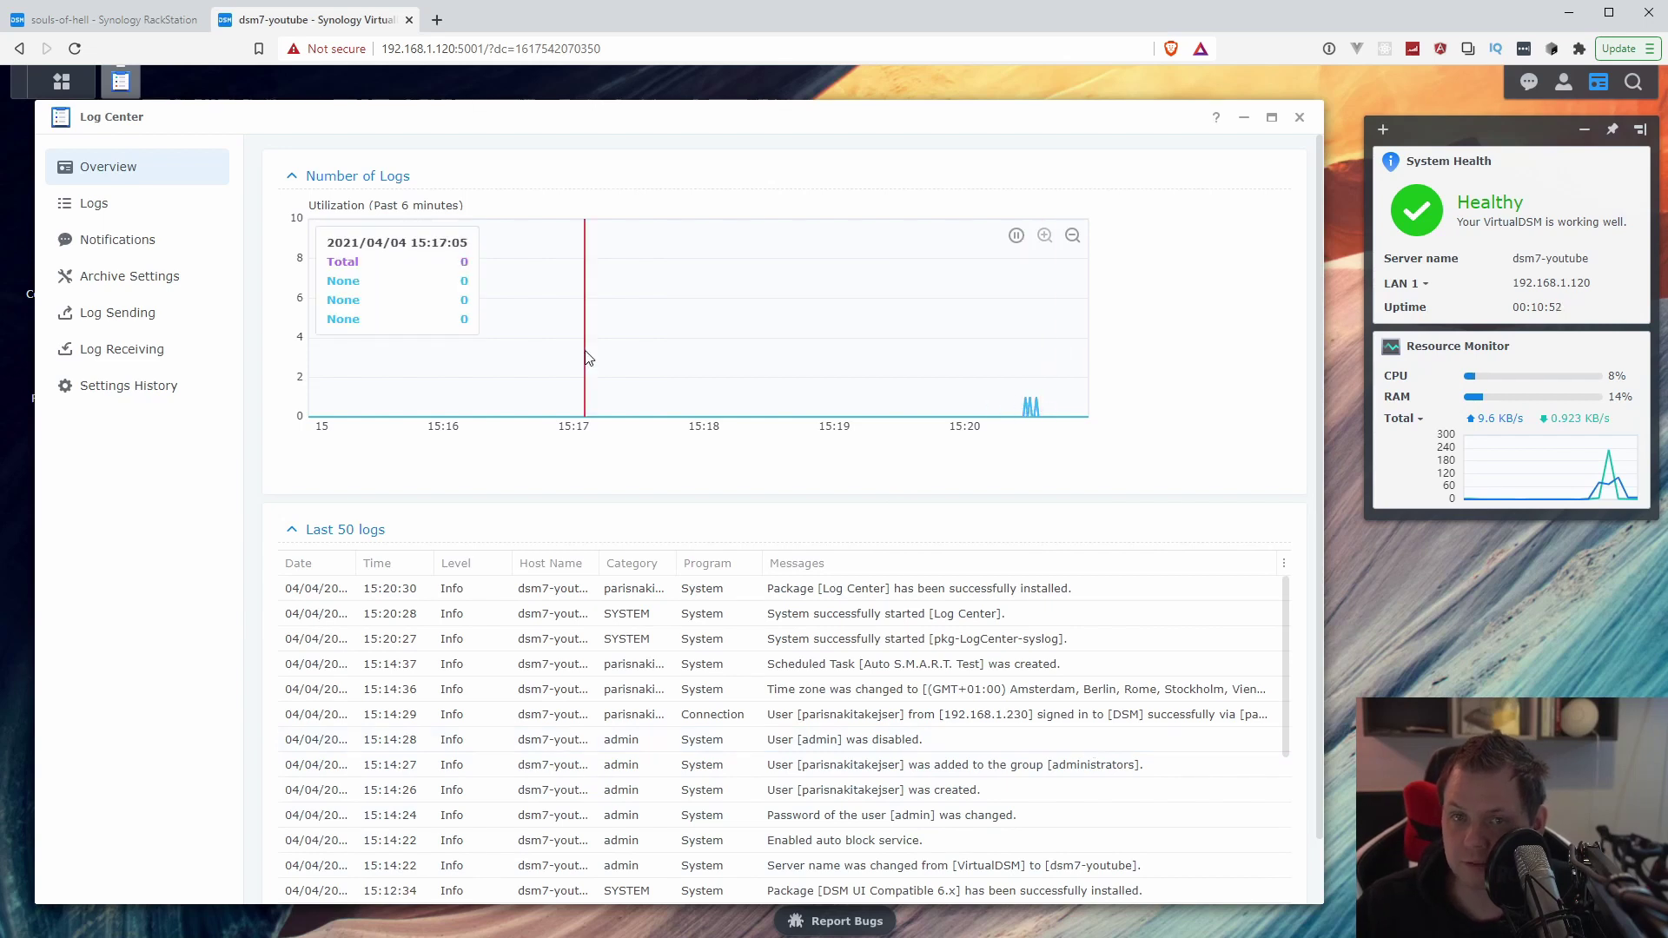
pyautogui.click(94, 203)
pyautogui.click(115, 172)
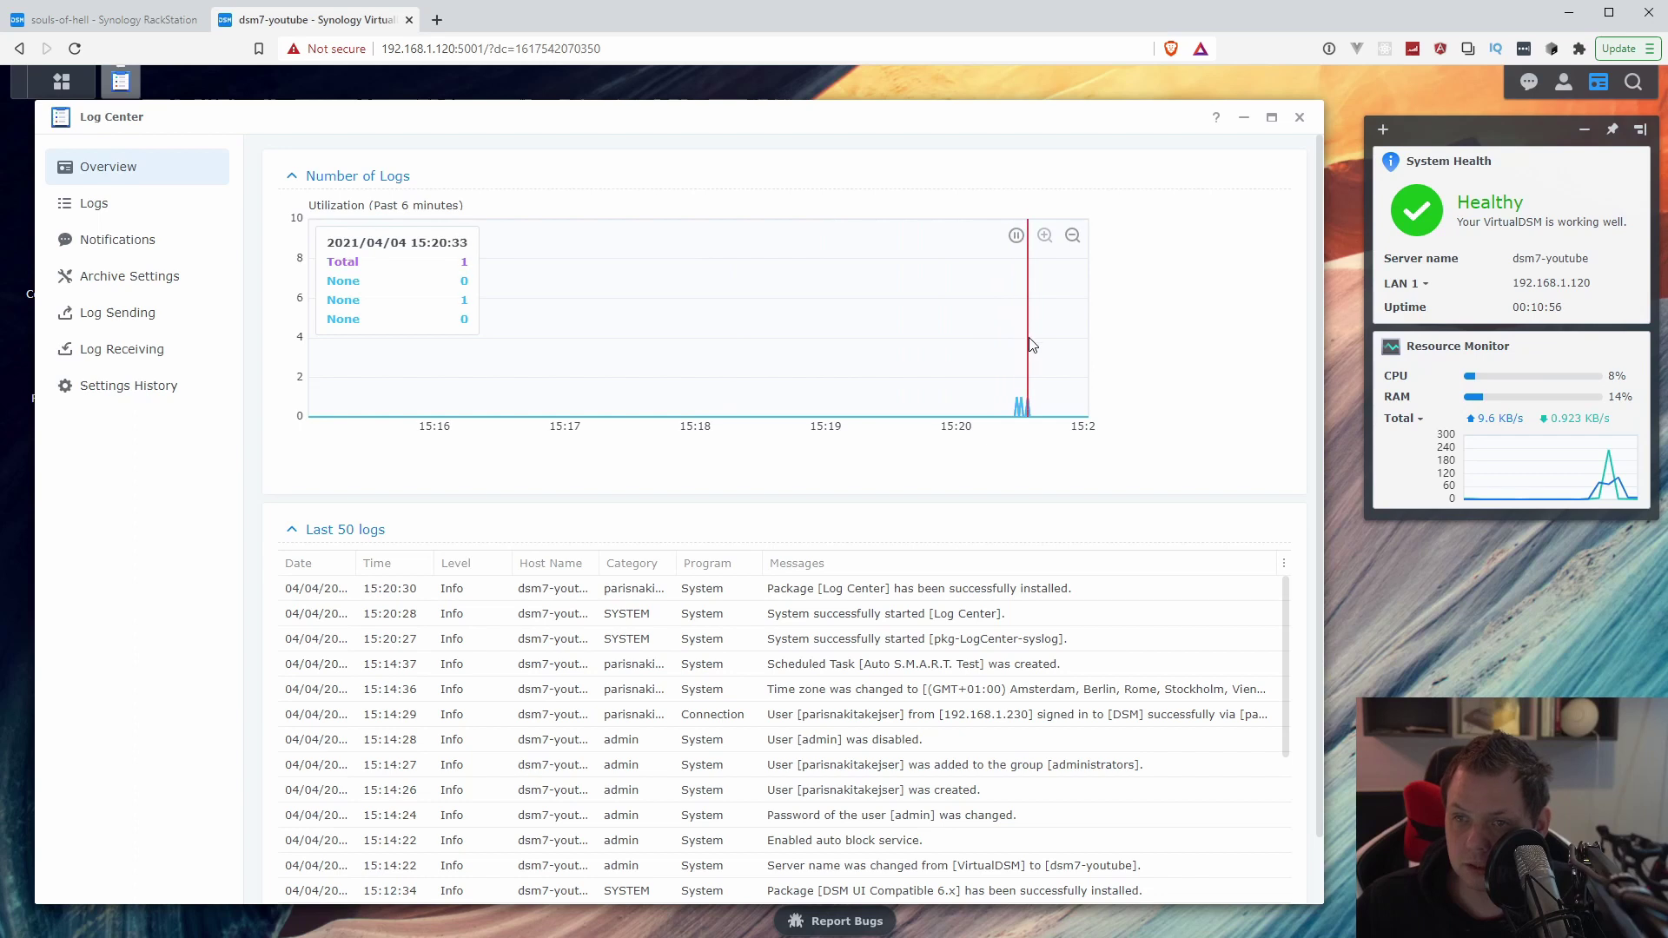
# Step: From Log Center's Archive Settings, start the wizard to create a new shared folder
pyautogui.click(153, 276)
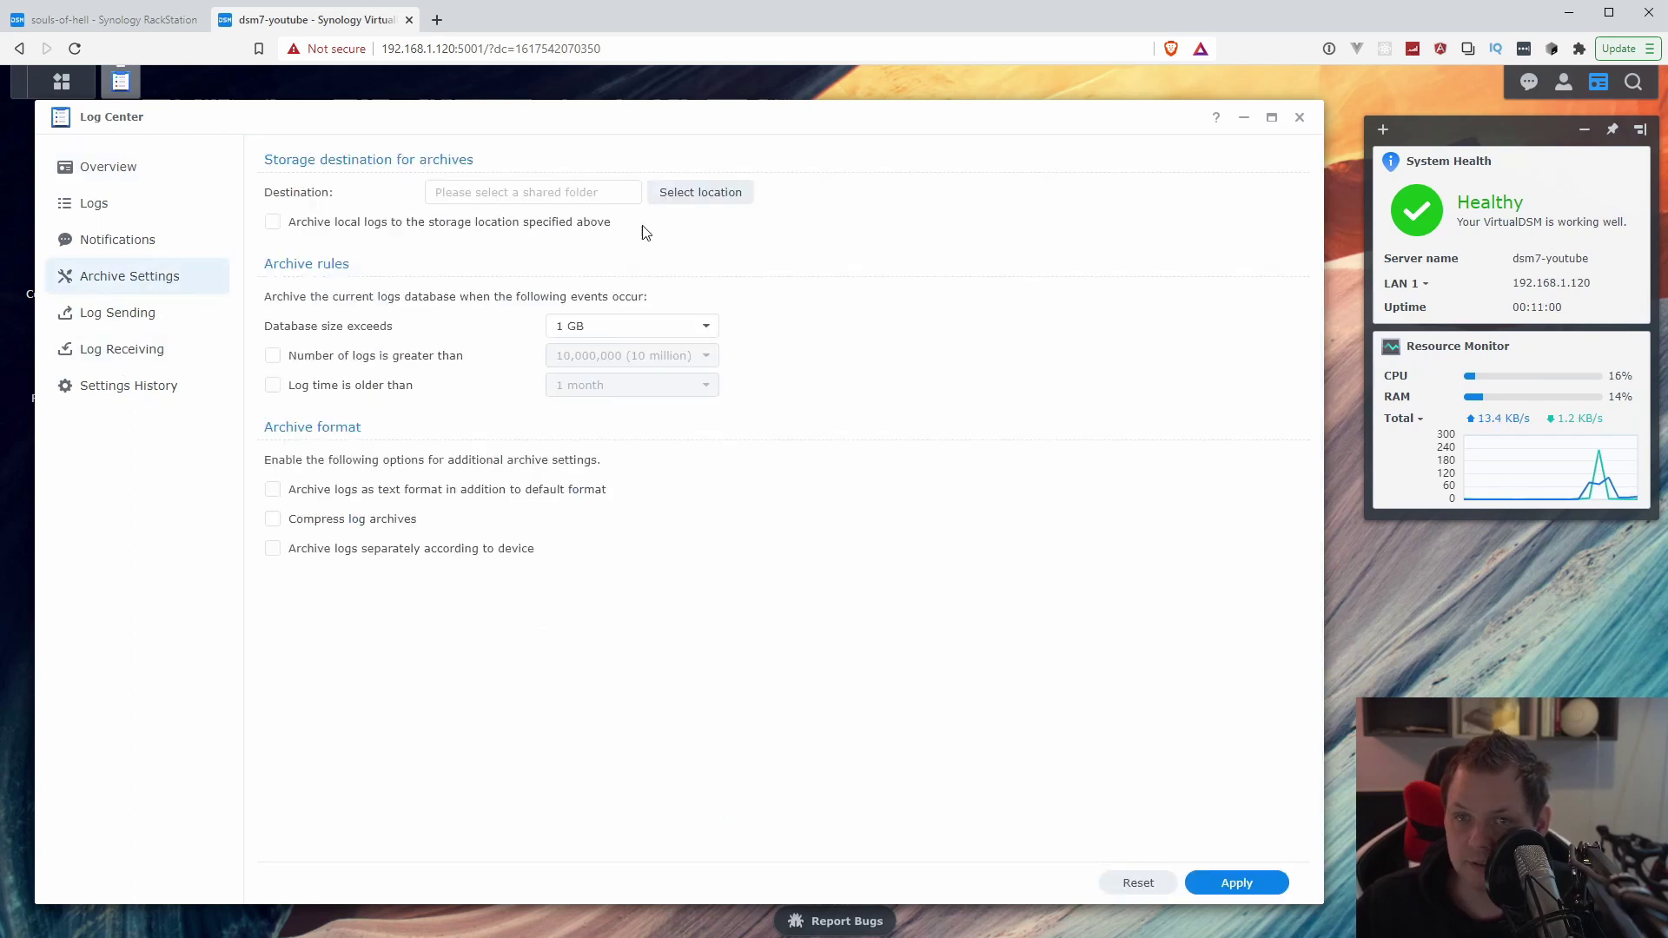
pyautogui.click(690, 192)
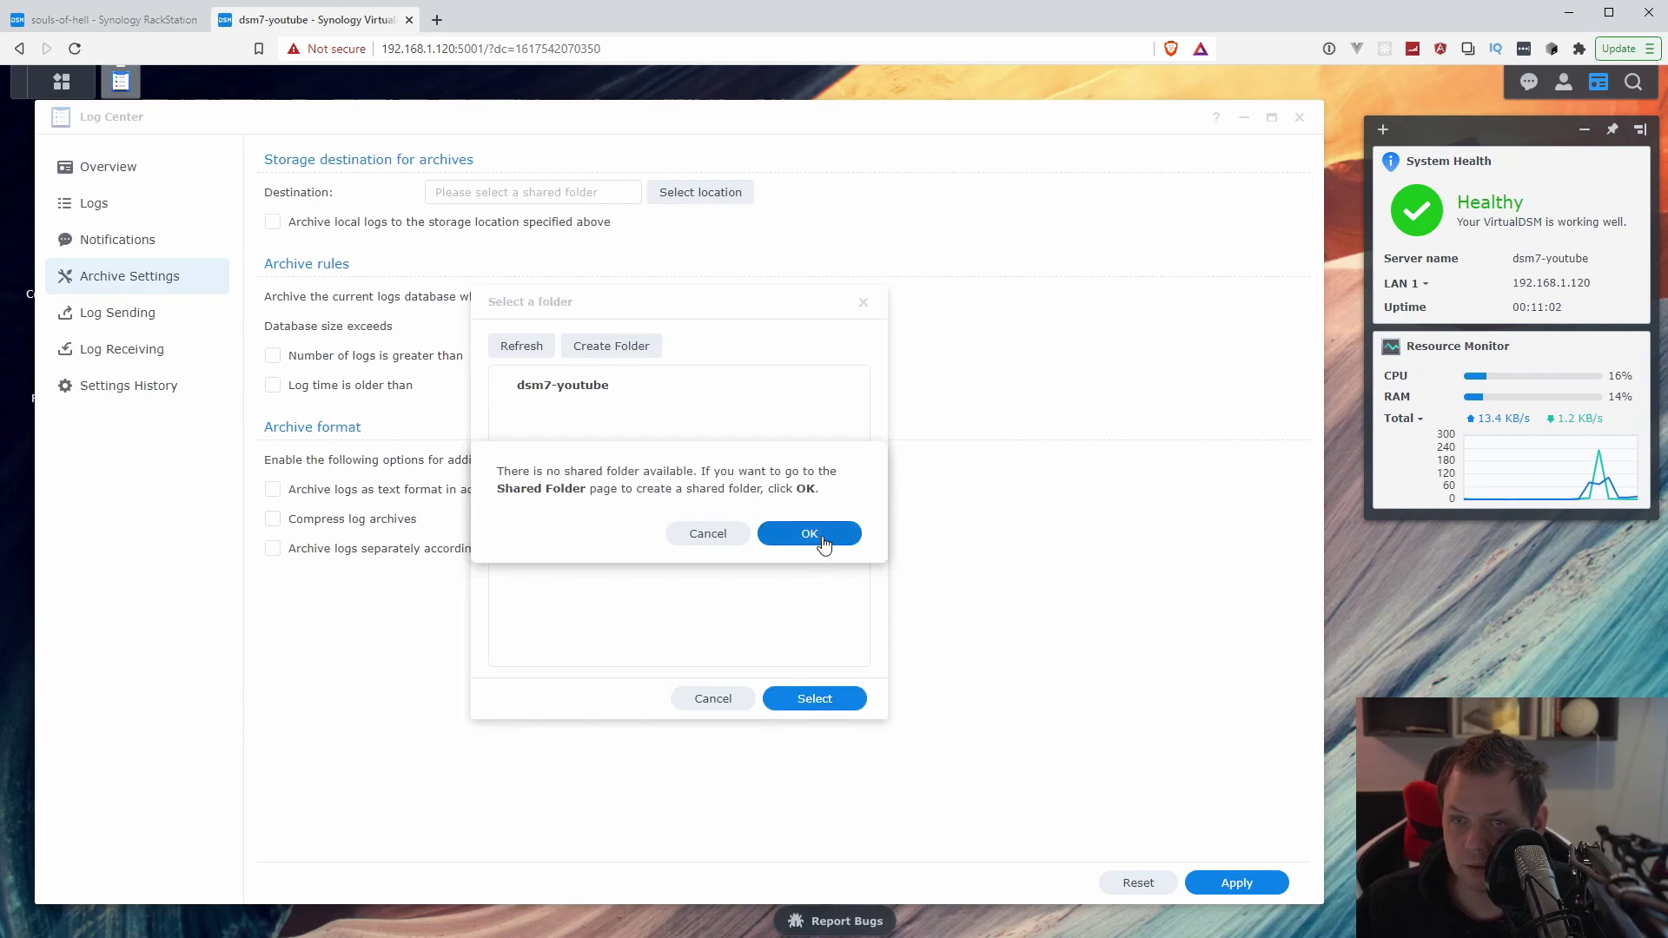
pyautogui.click(821, 544)
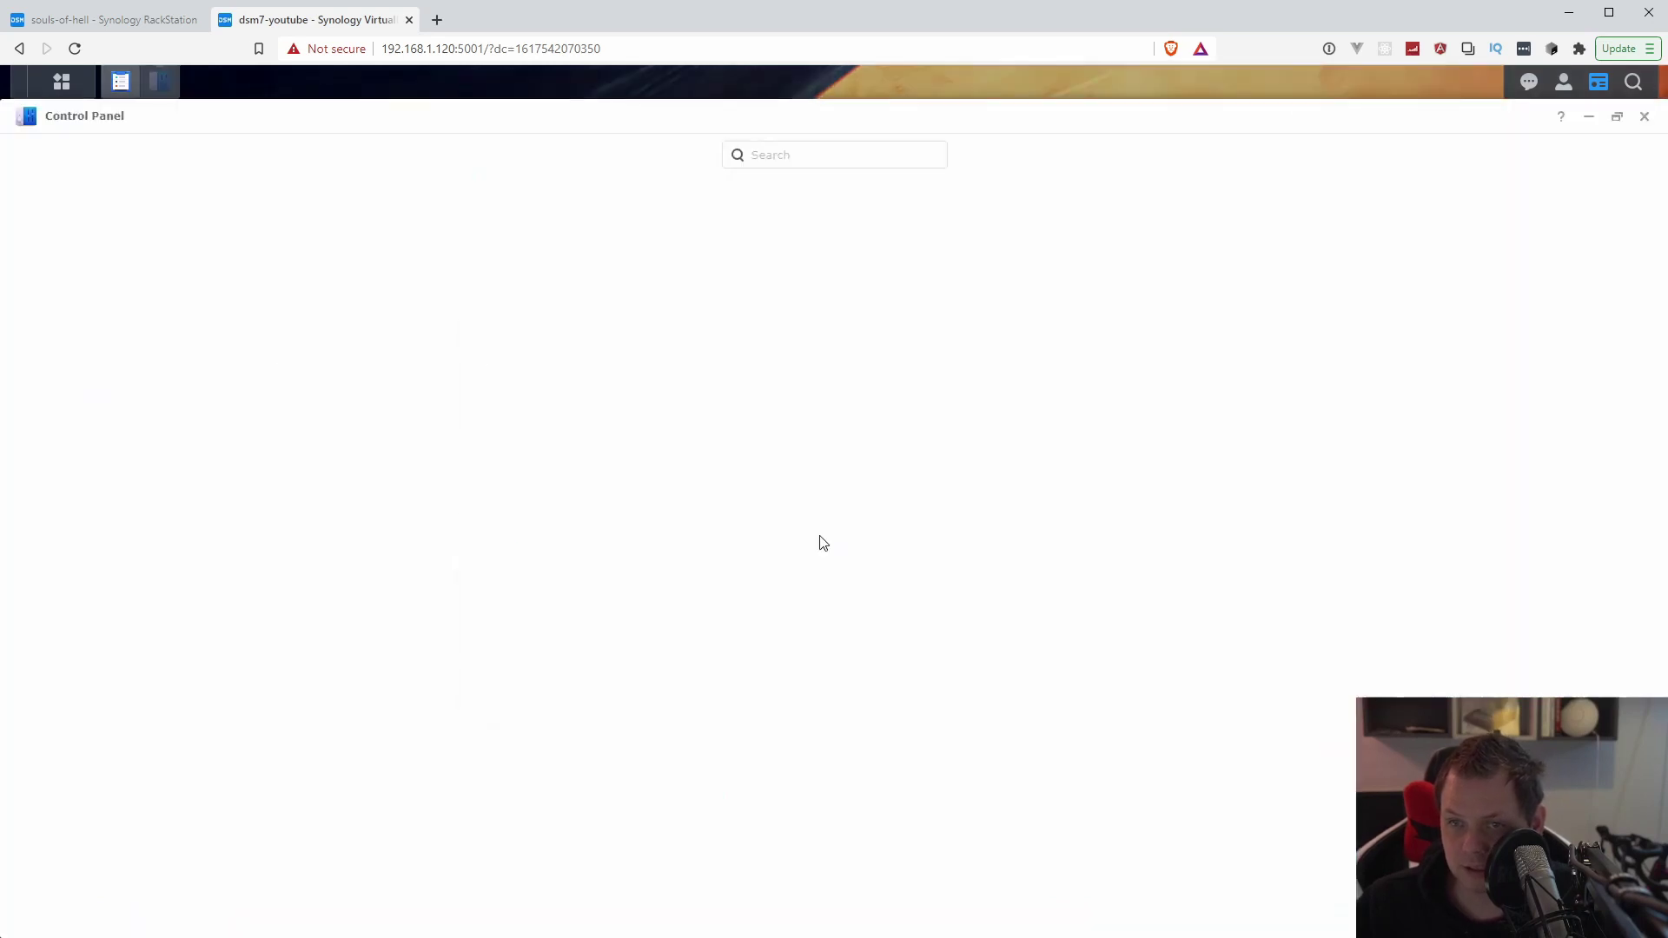
pyautogui.click(256, 160)
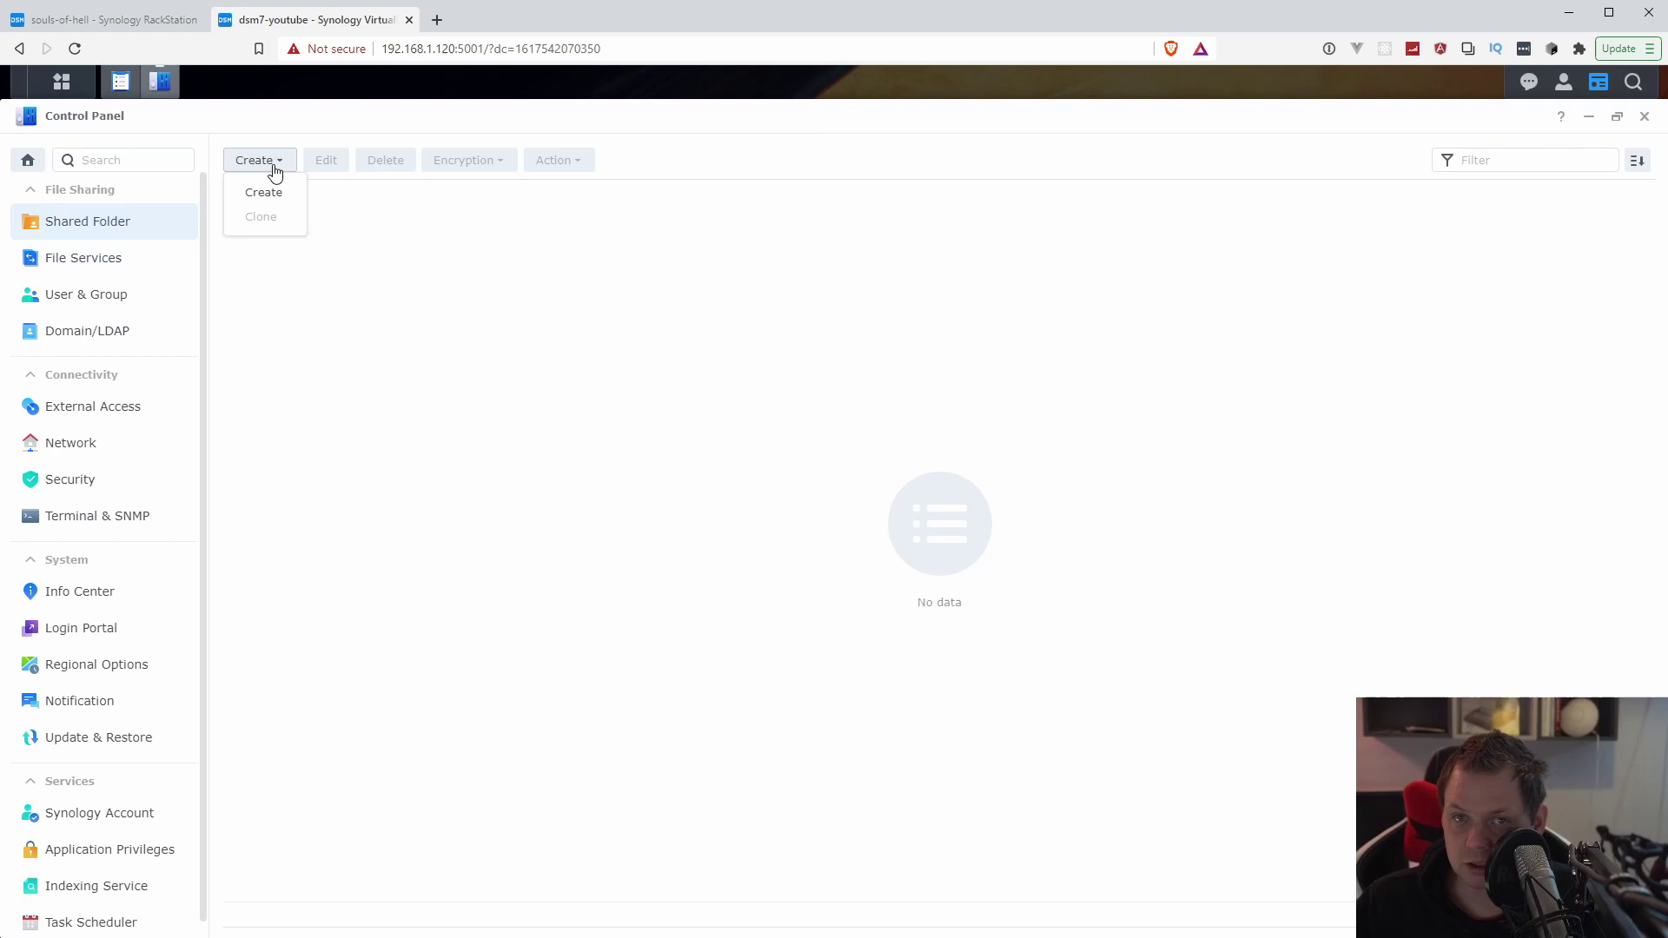
pyautogui.click(282, 191)
# Step: Name the shared folder 'logs', describe it as 'use for log-center', and disable its recycle bin
pyautogui.click(764, 380)
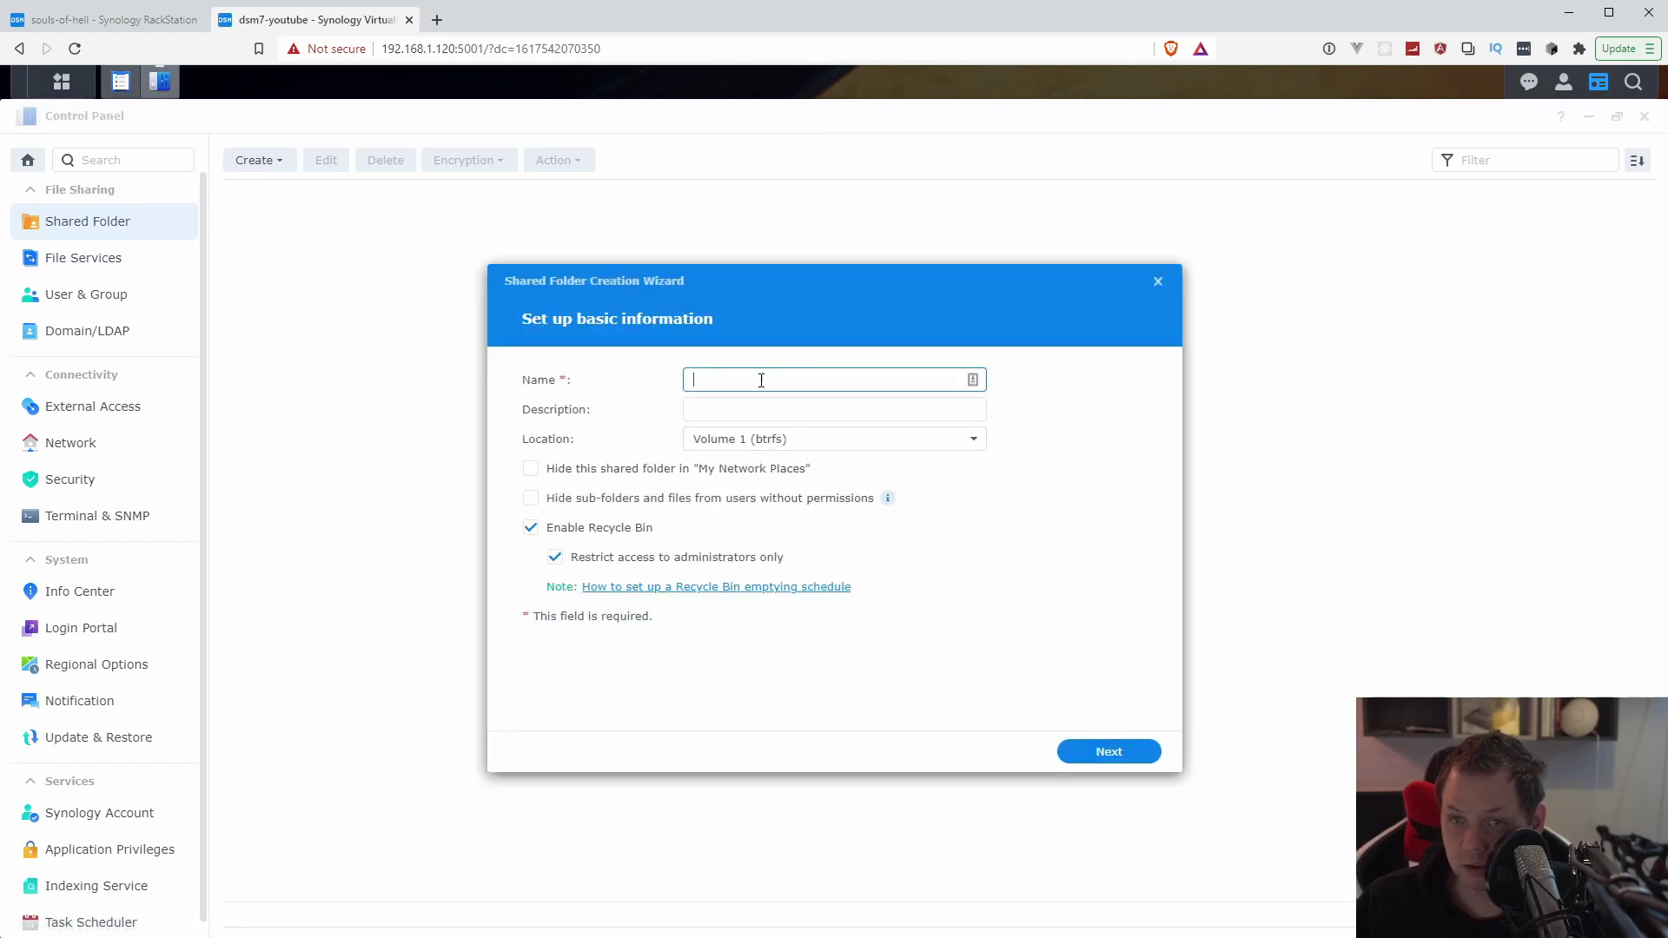
pyautogui.write('logs')
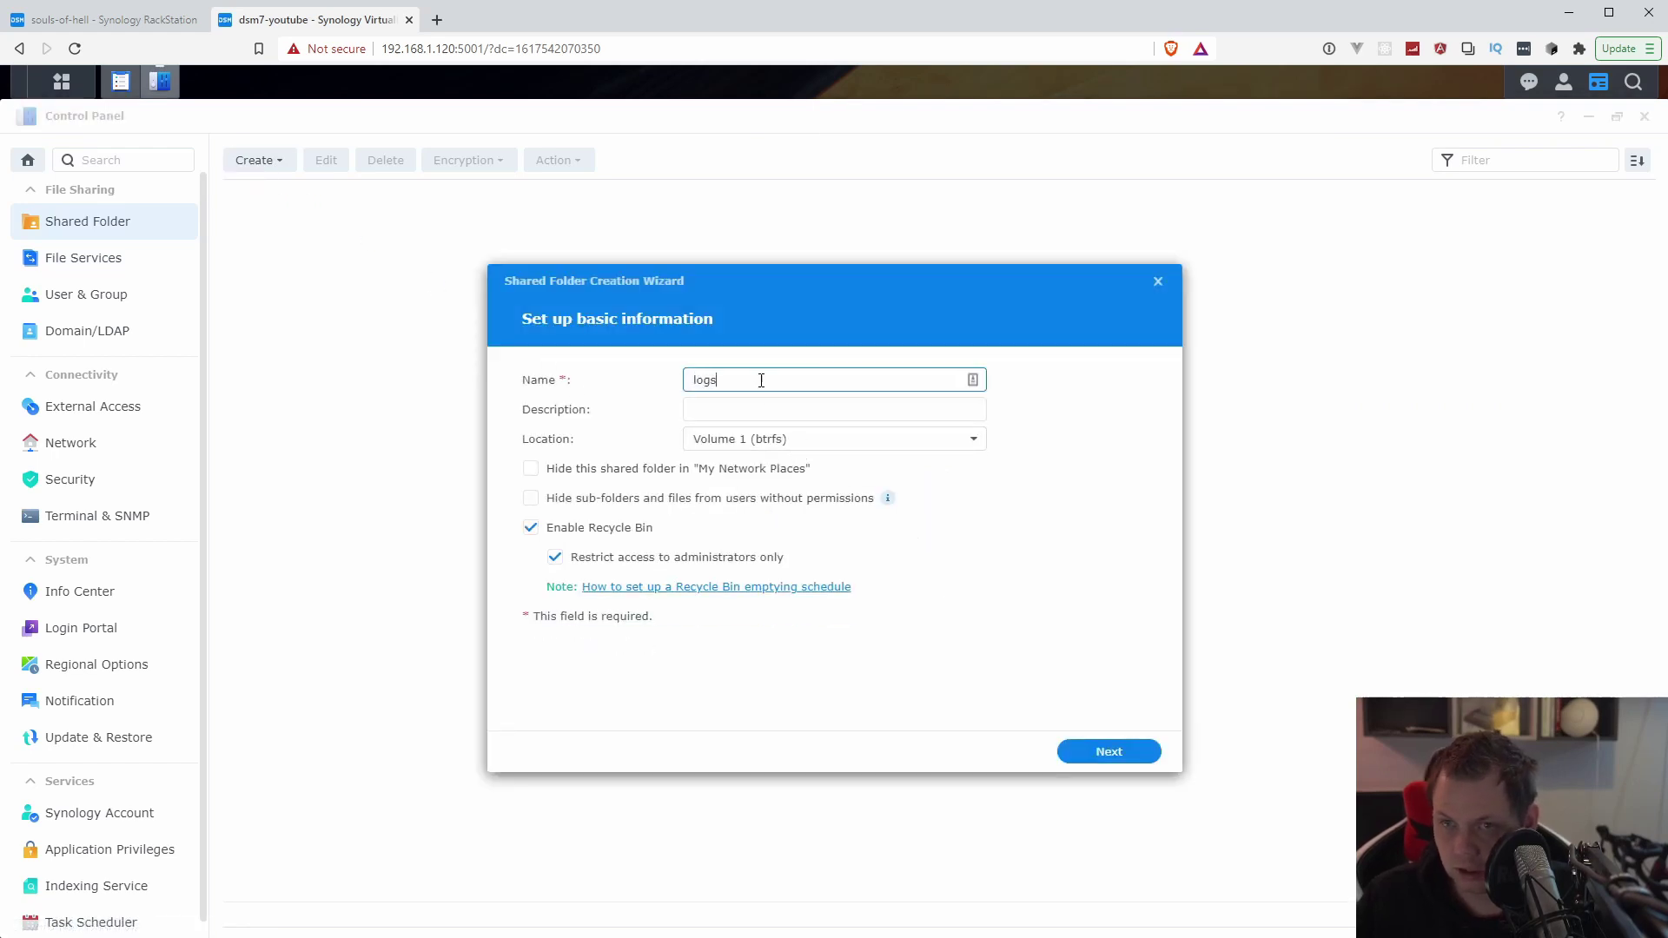
pyautogui.click(761, 414)
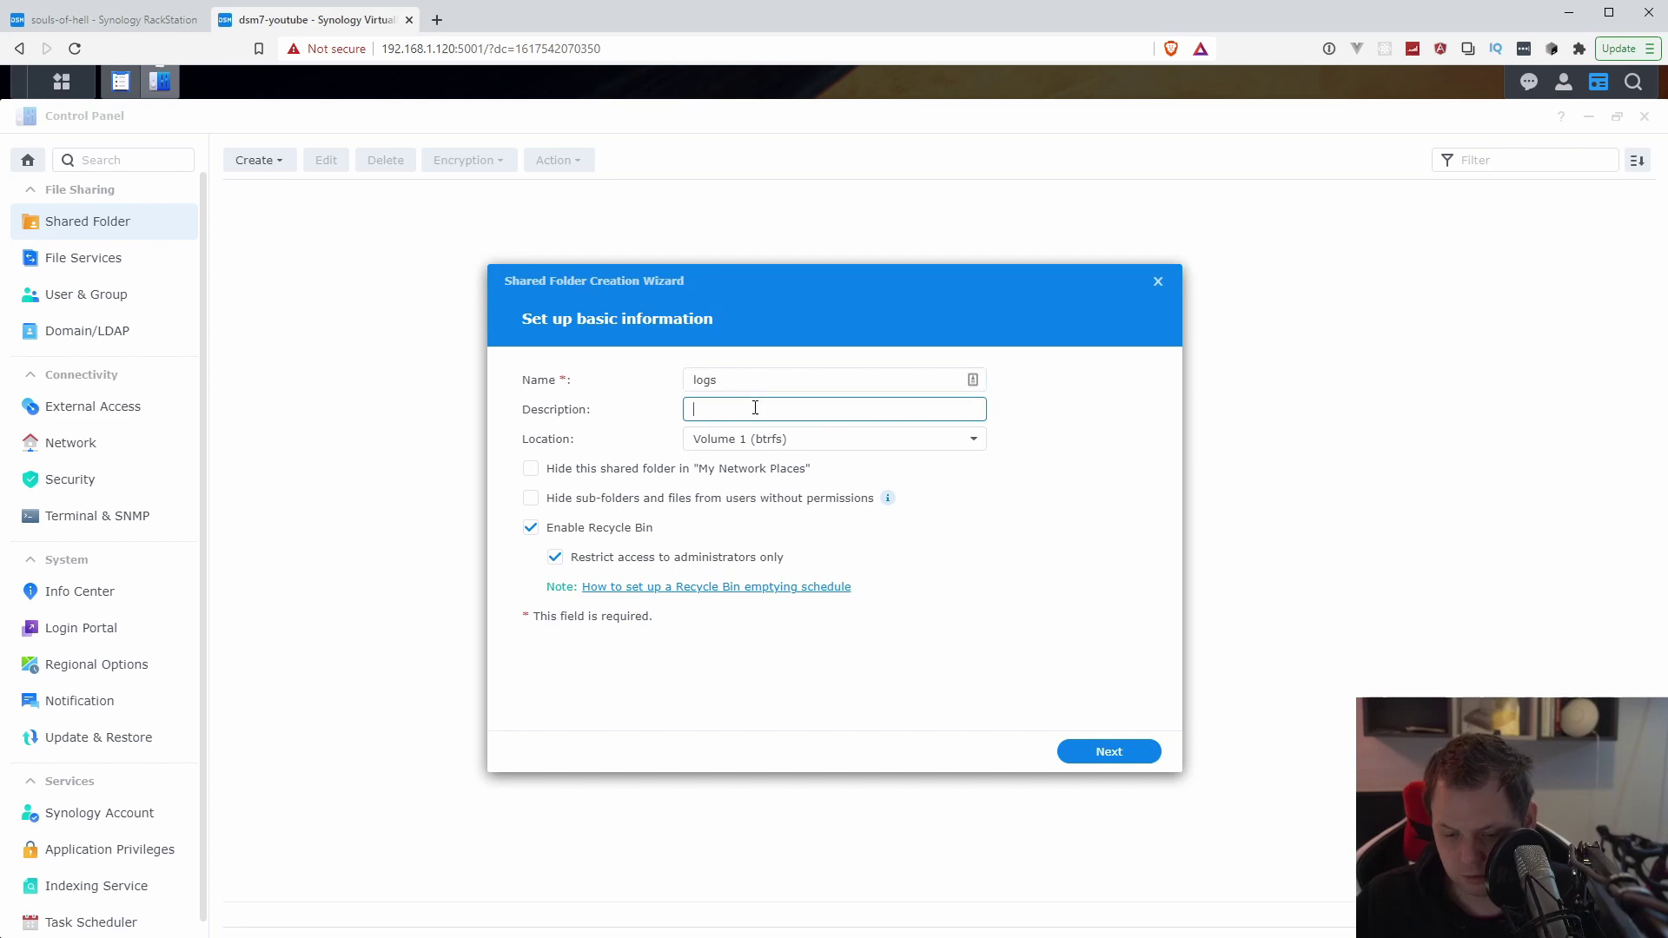
pyautogui.write('use for log-center')
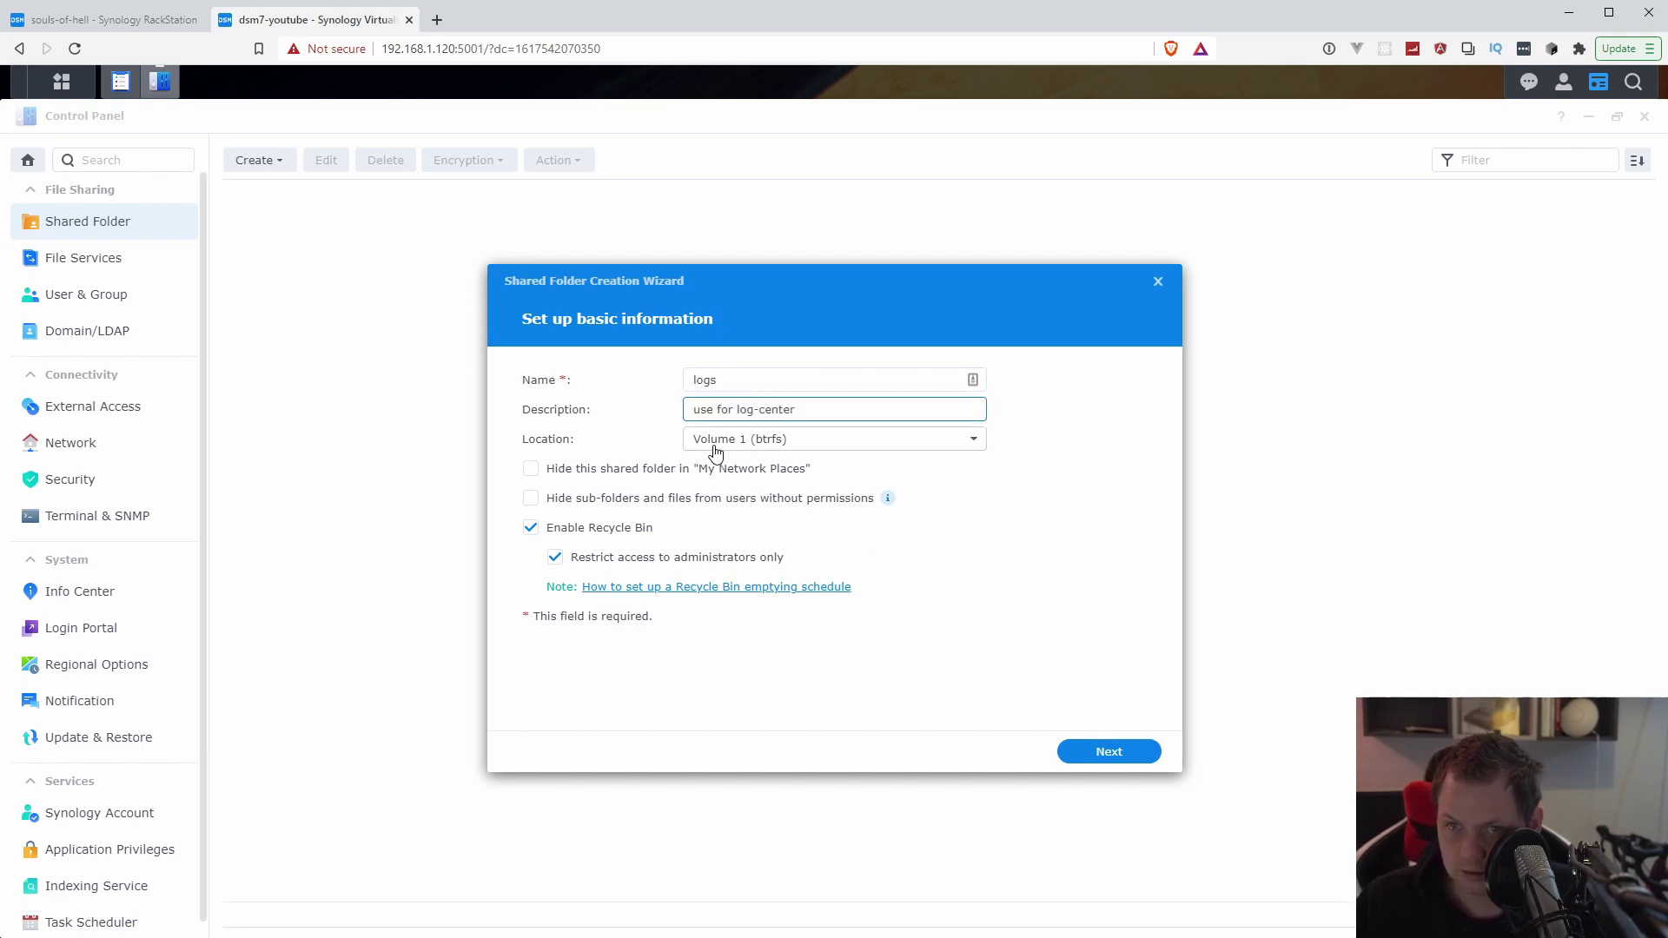
pyautogui.click(594, 529)
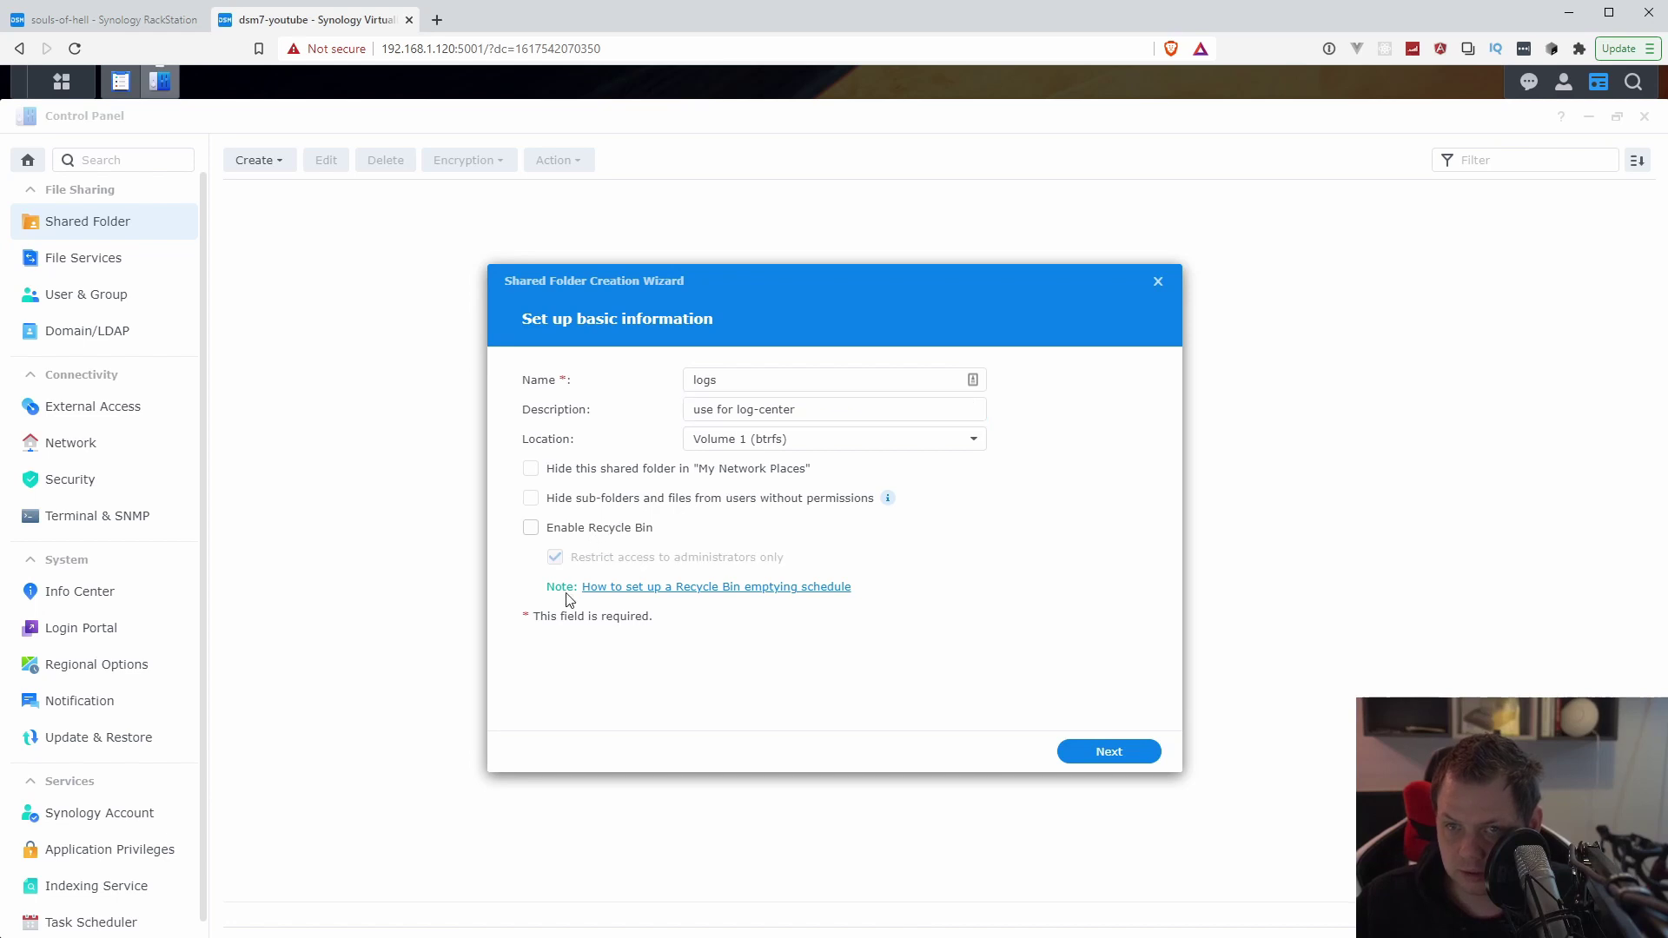
# Step: Skip encryption and advanced settings, confirm, and apply the default user permissions
pyautogui.click(1122, 762)
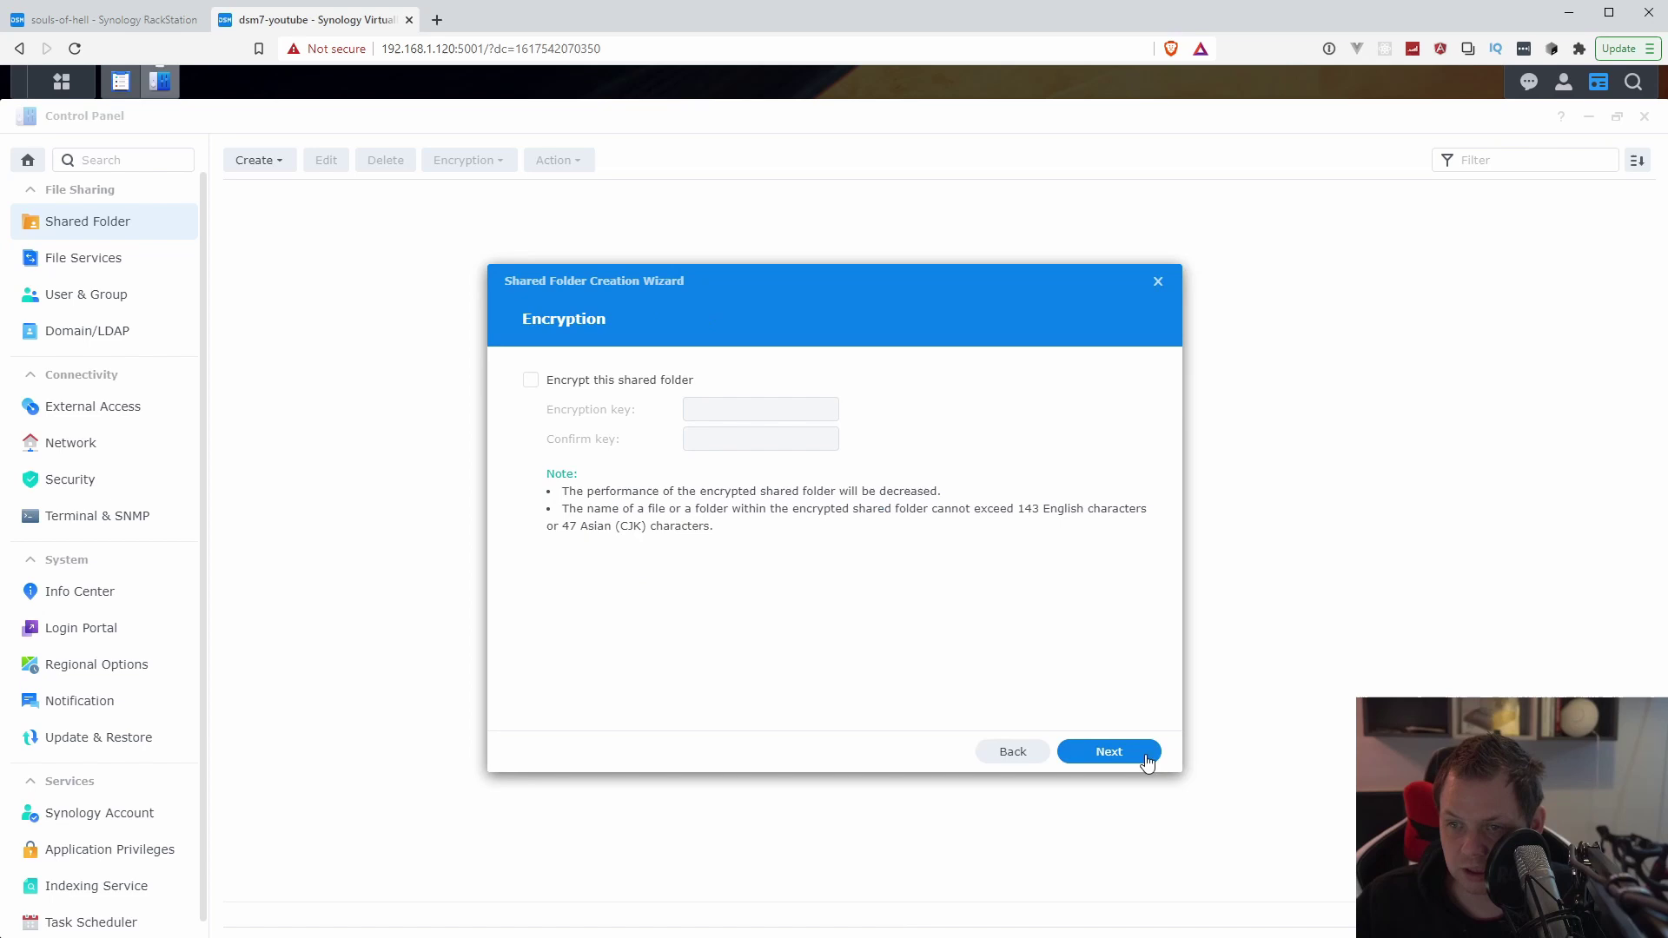
pyautogui.click(1119, 758)
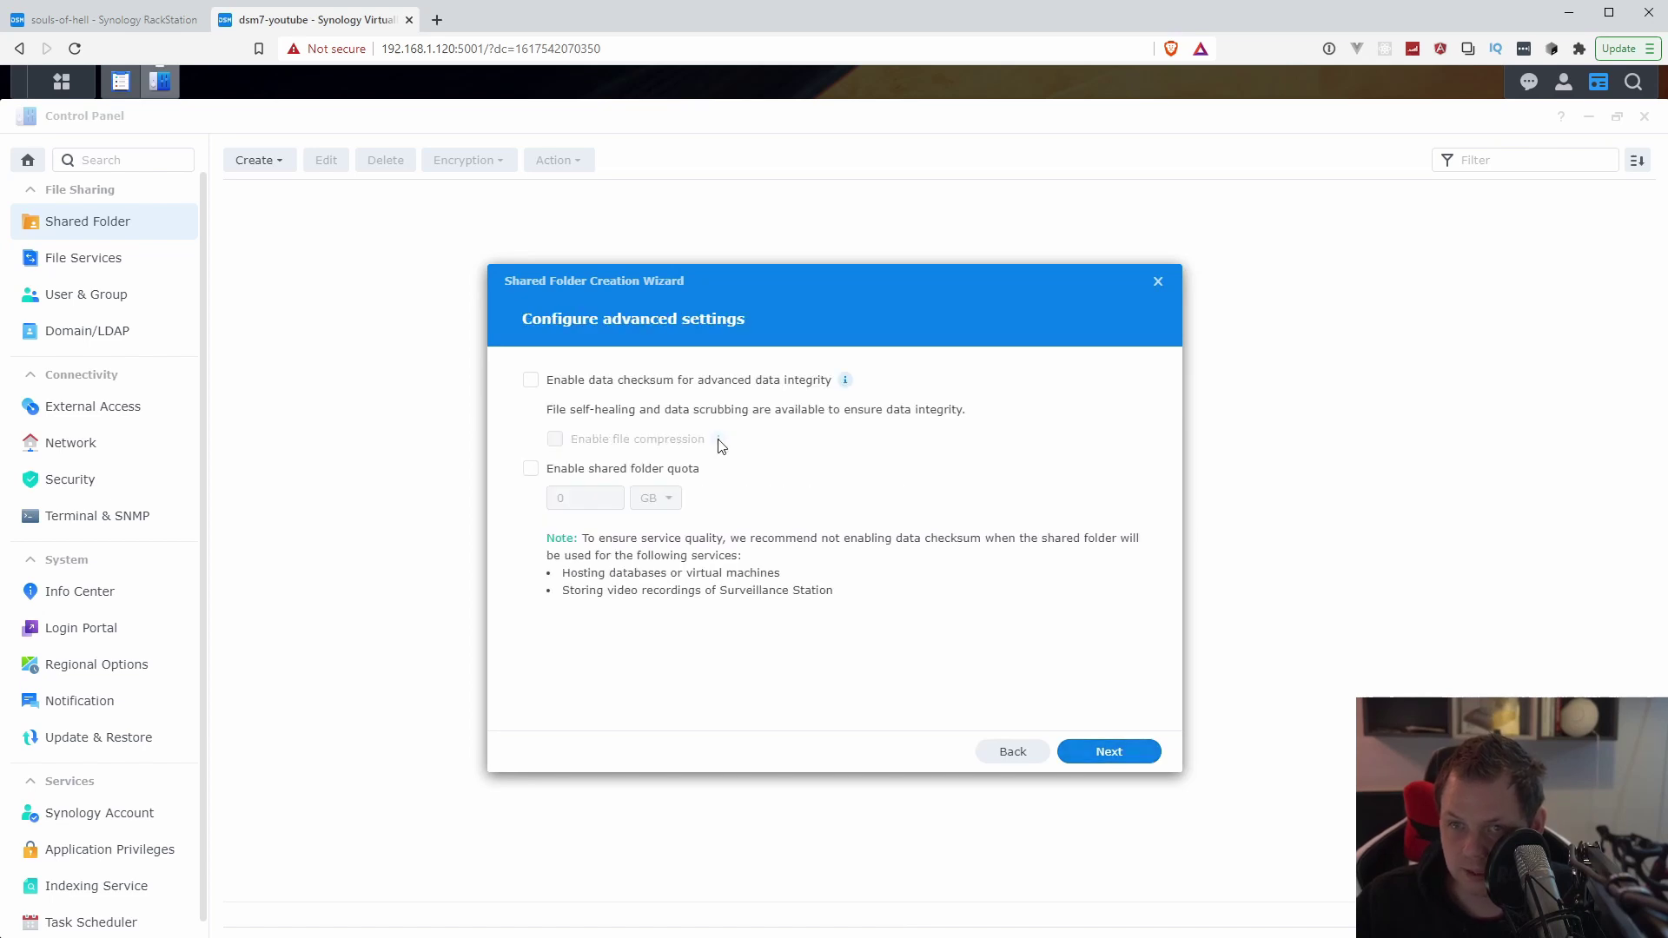
pyautogui.click(1081, 749)
pyautogui.click(1097, 752)
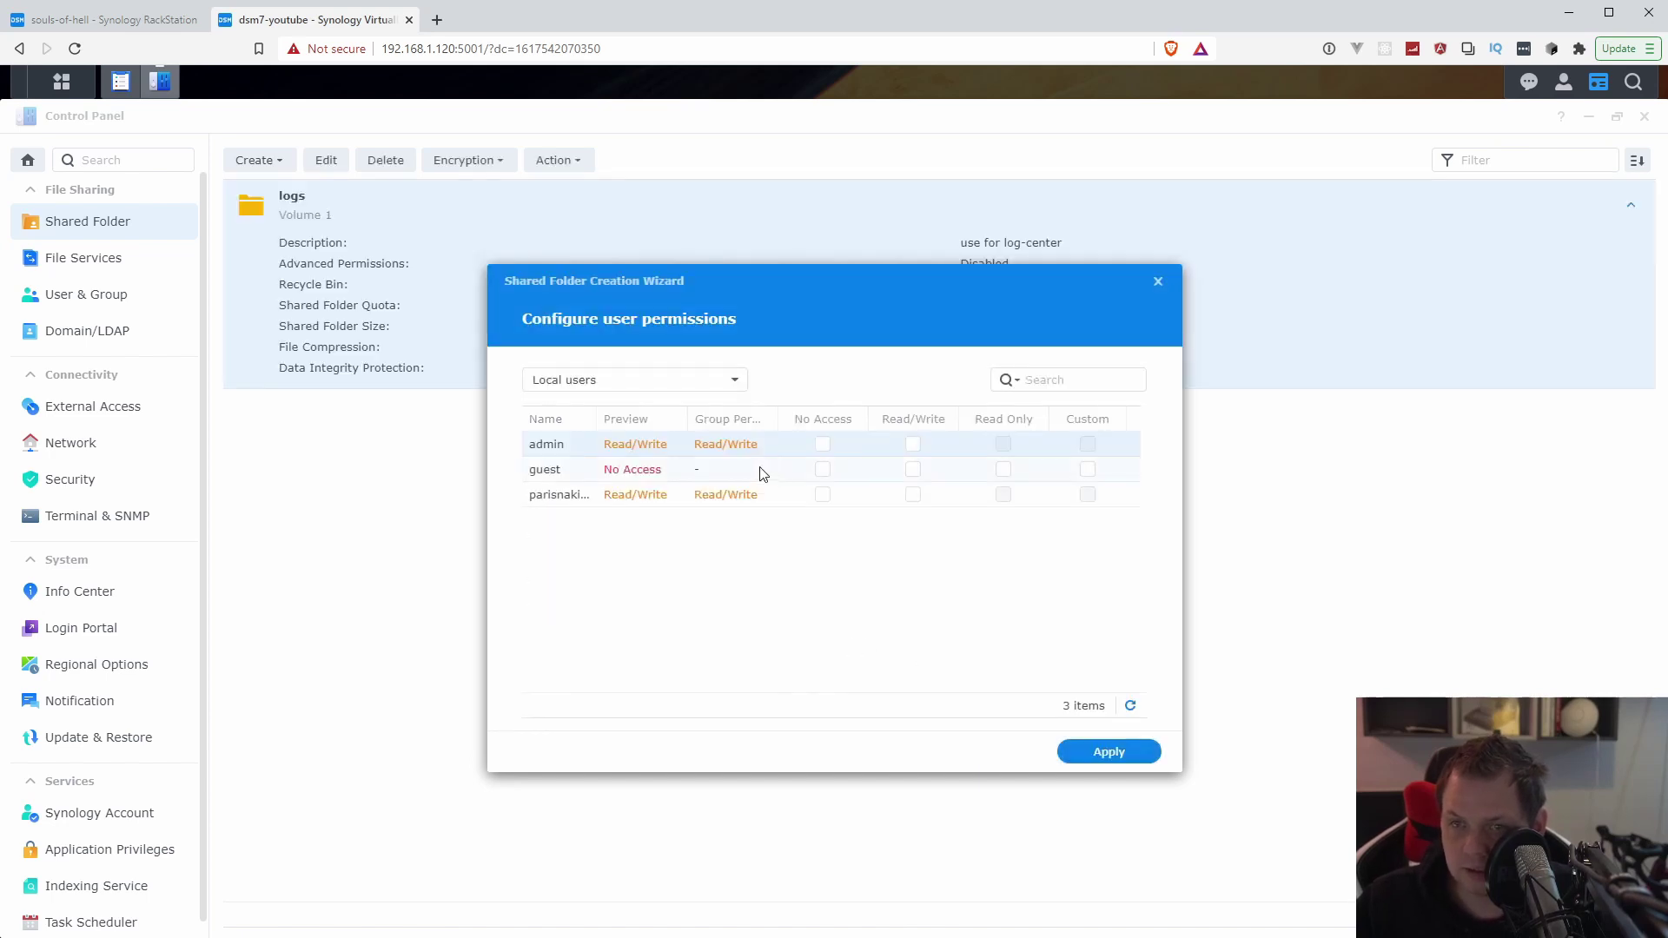
pyautogui.click(1114, 752)
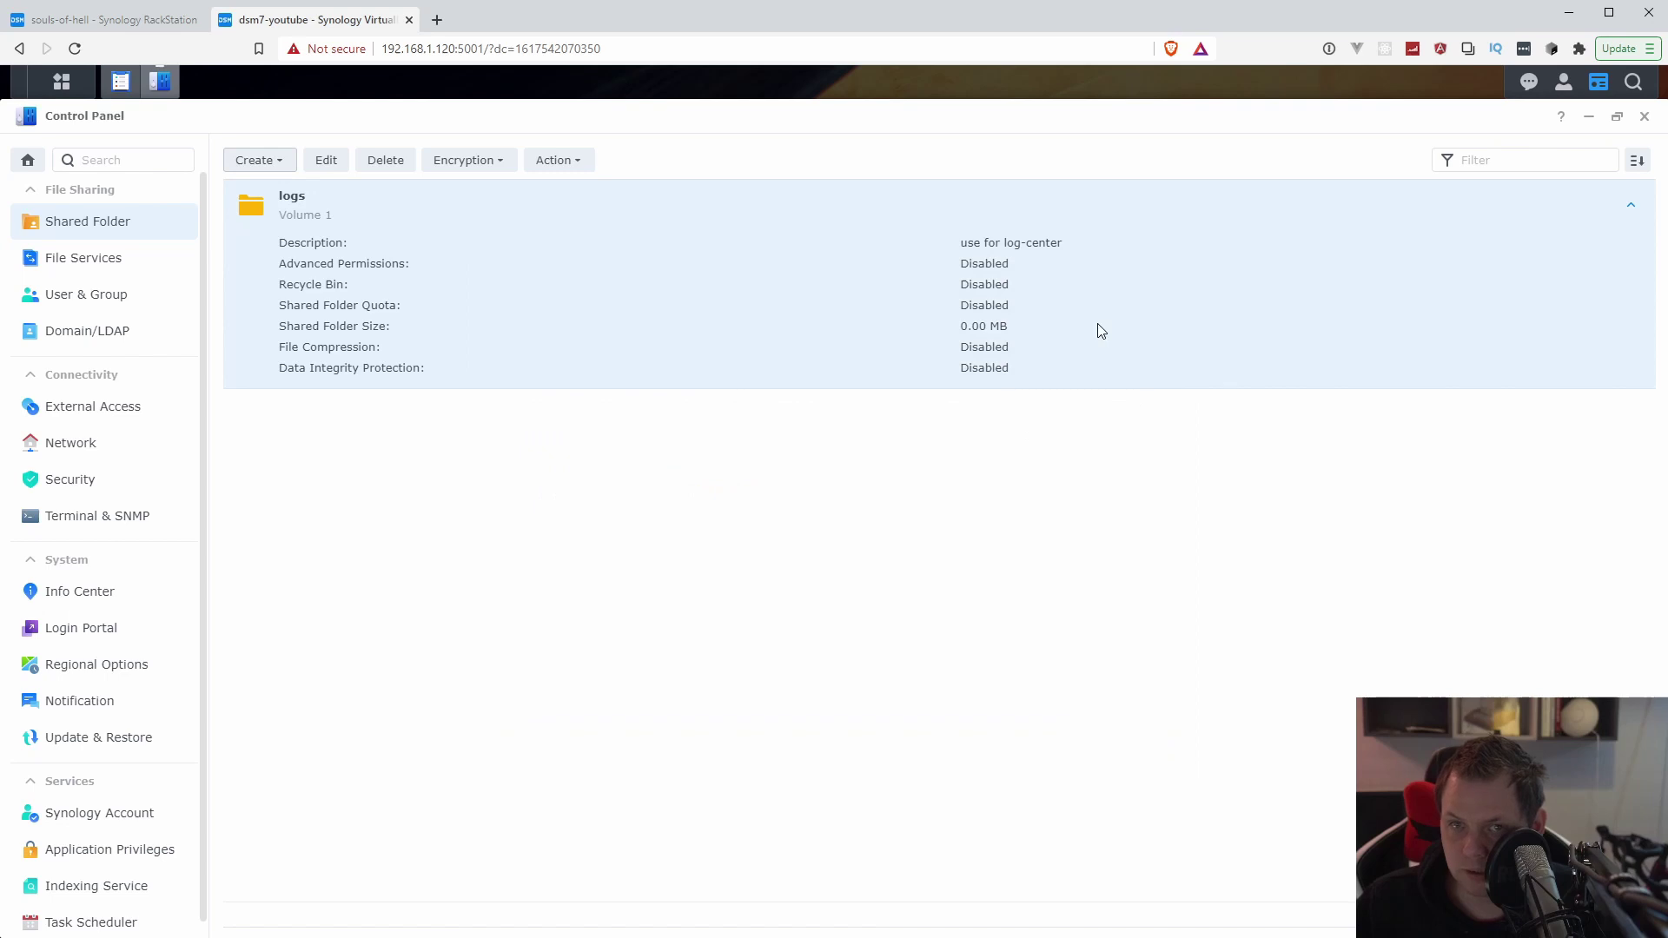
# Step: Close Control Panel and choose the logs shared folder as the archive destination
pyautogui.click(1644, 116)
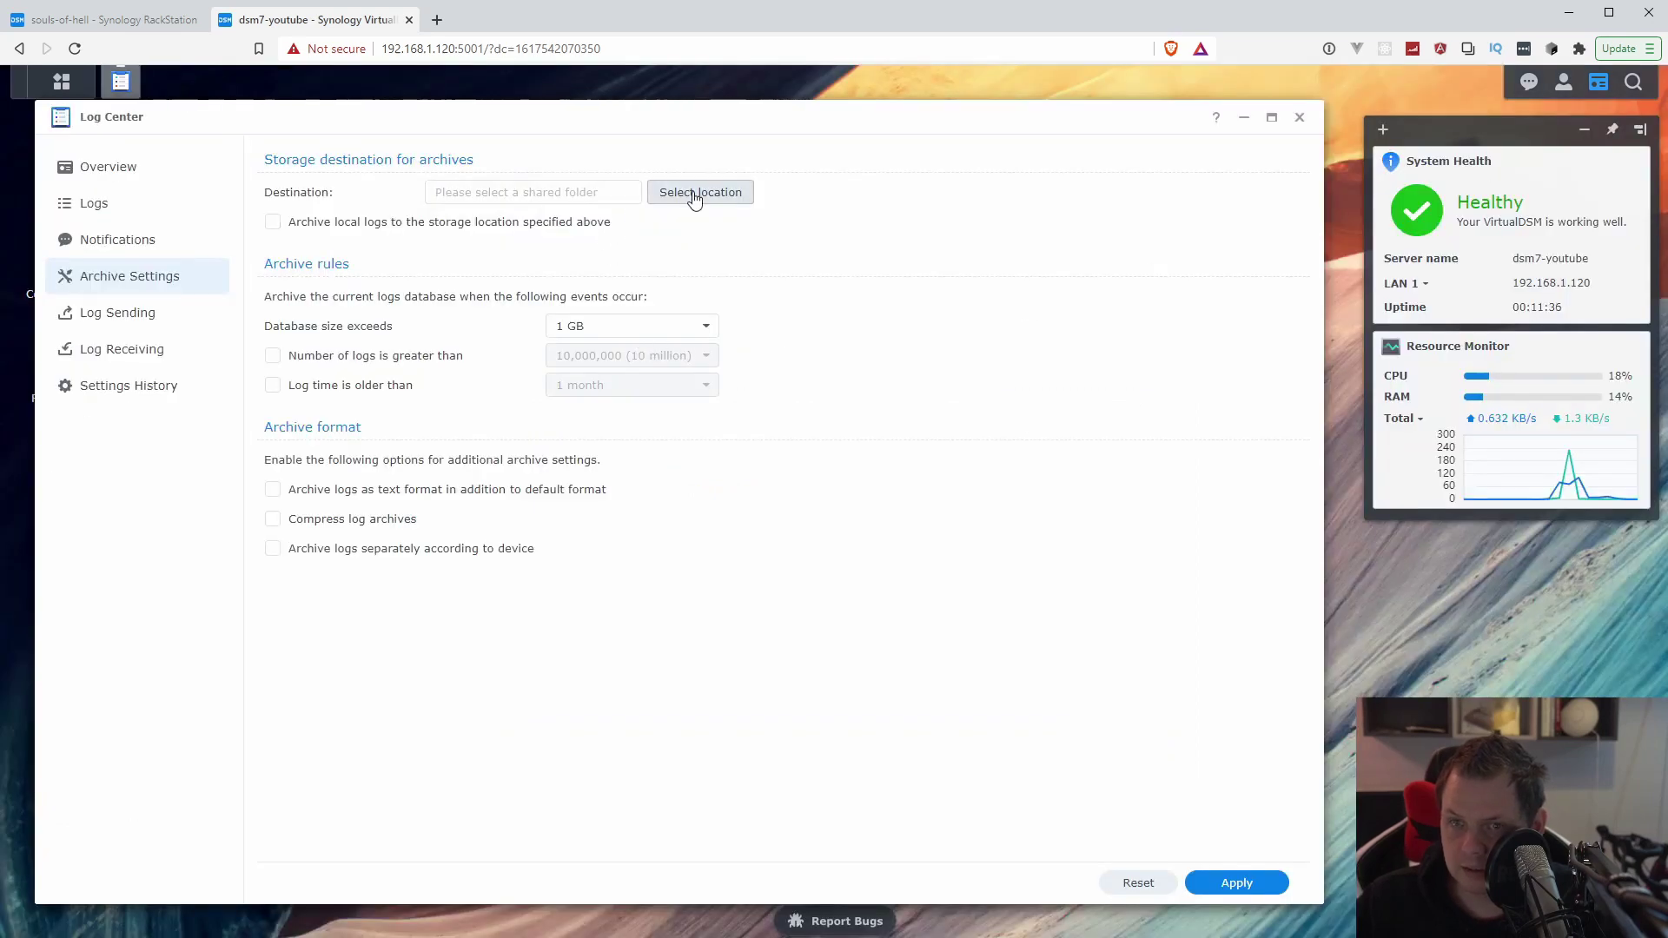
pyautogui.click(694, 193)
pyautogui.click(530, 412)
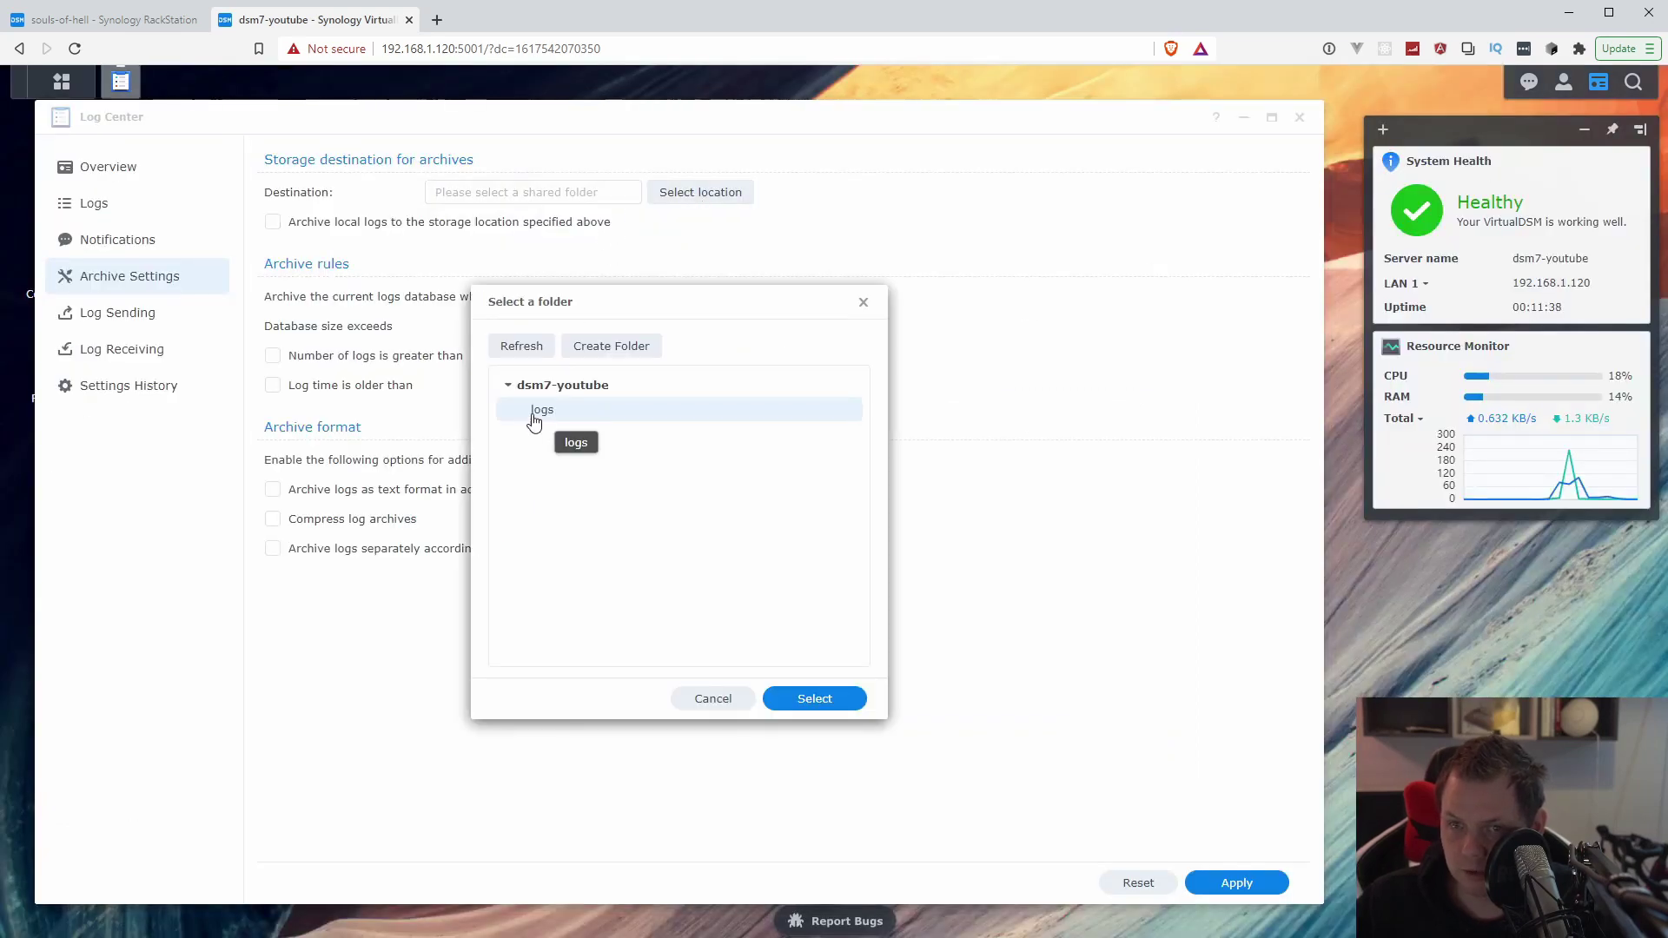
pyautogui.click(814, 698)
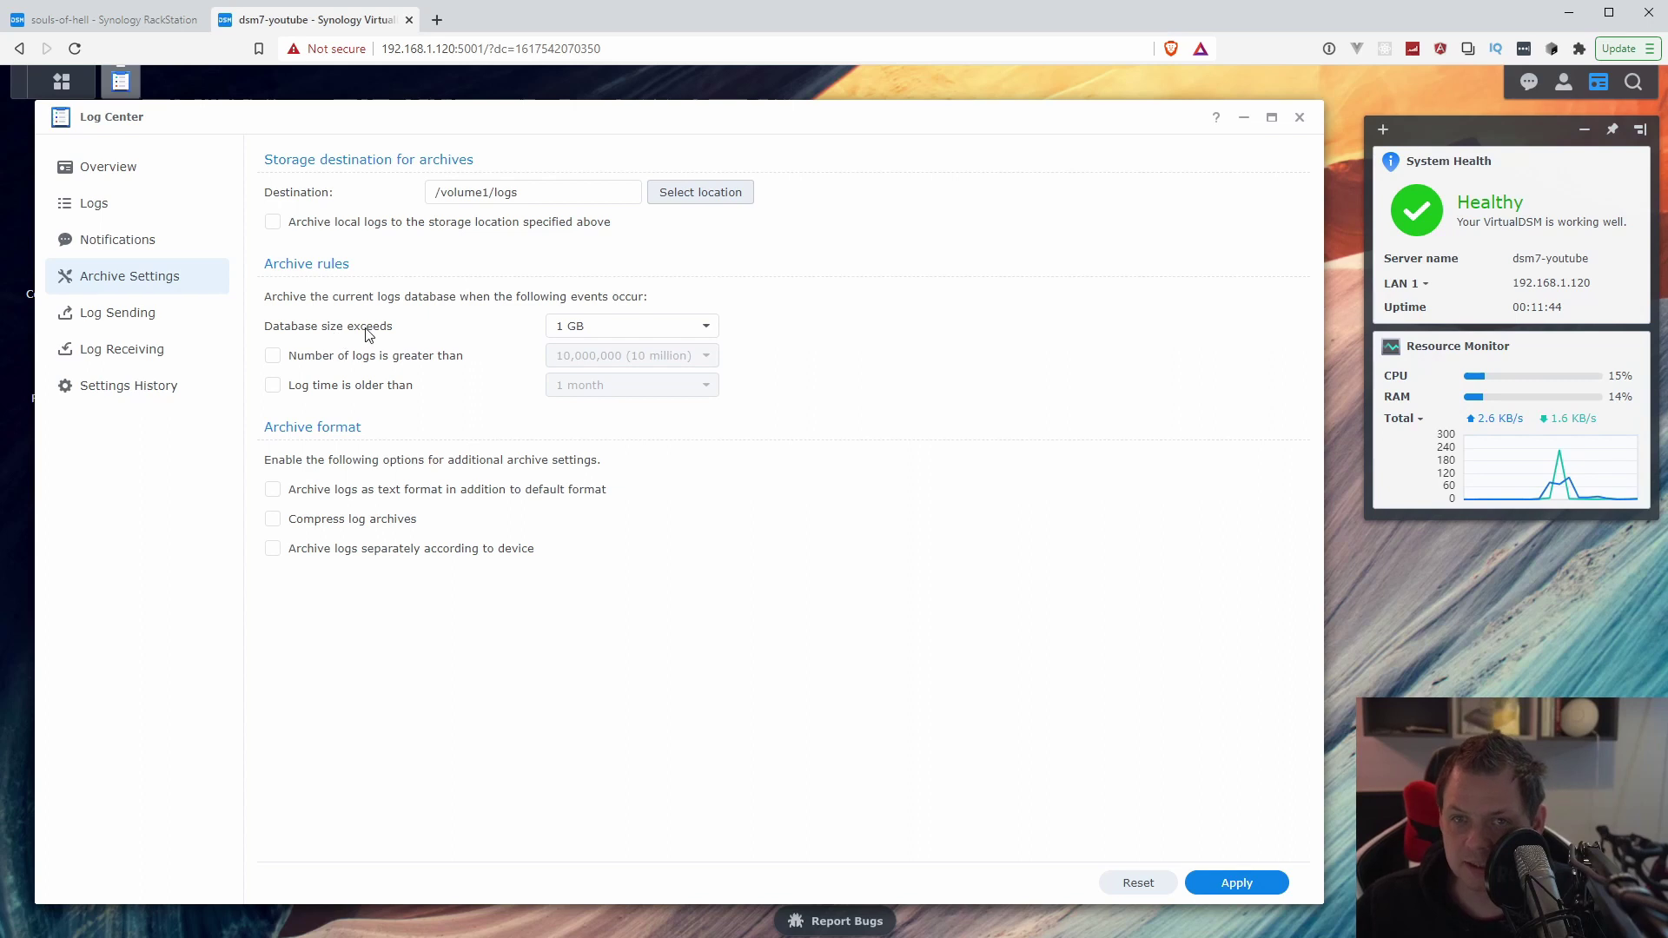
# Step: Set archive thresholds to a 3 GB database size and 10 million logs
pyautogui.click(636, 328)
pyautogui.click(596, 385)
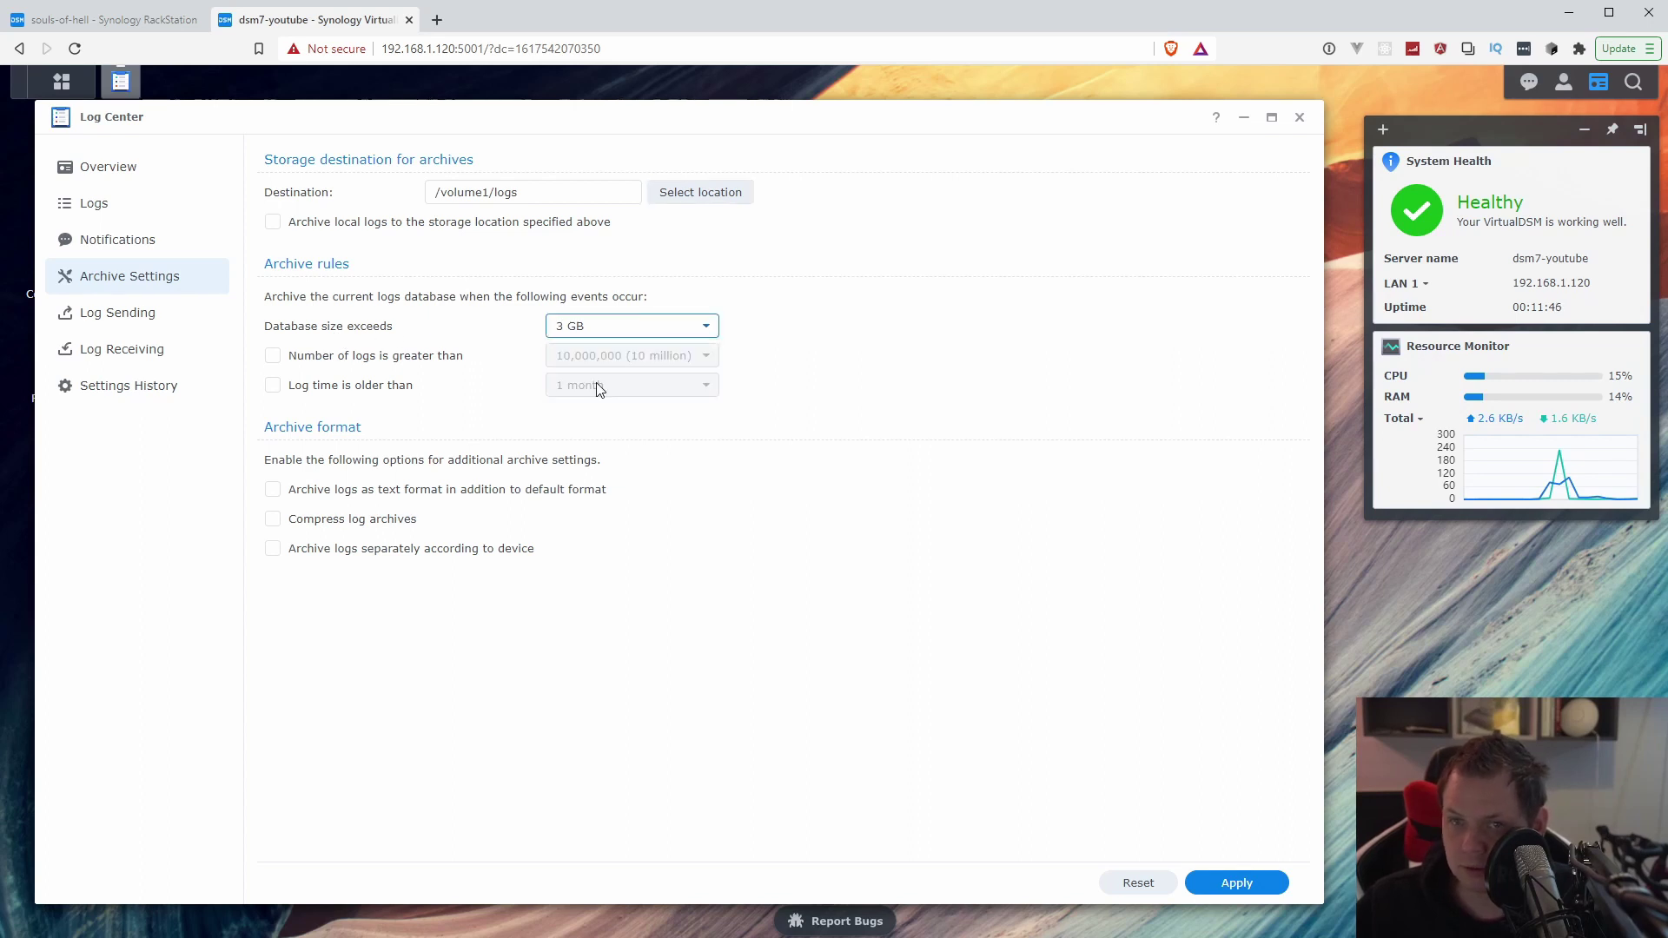
pyautogui.click(599, 327)
pyautogui.click(580, 358)
pyautogui.click(322, 358)
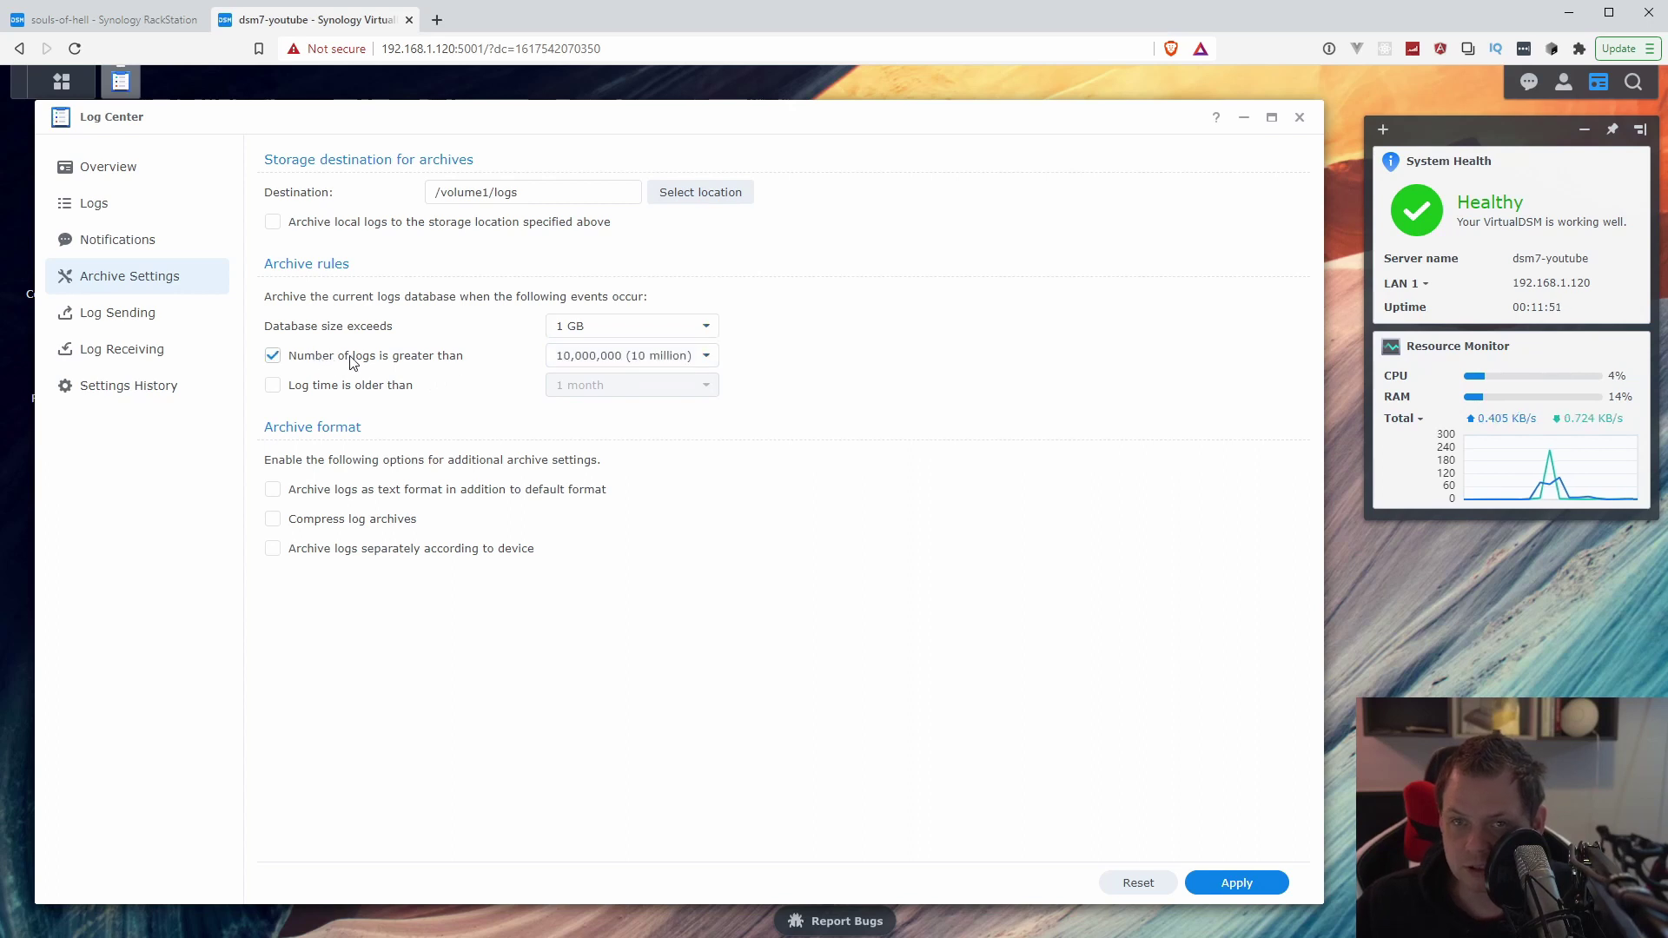
pyautogui.click(572, 365)
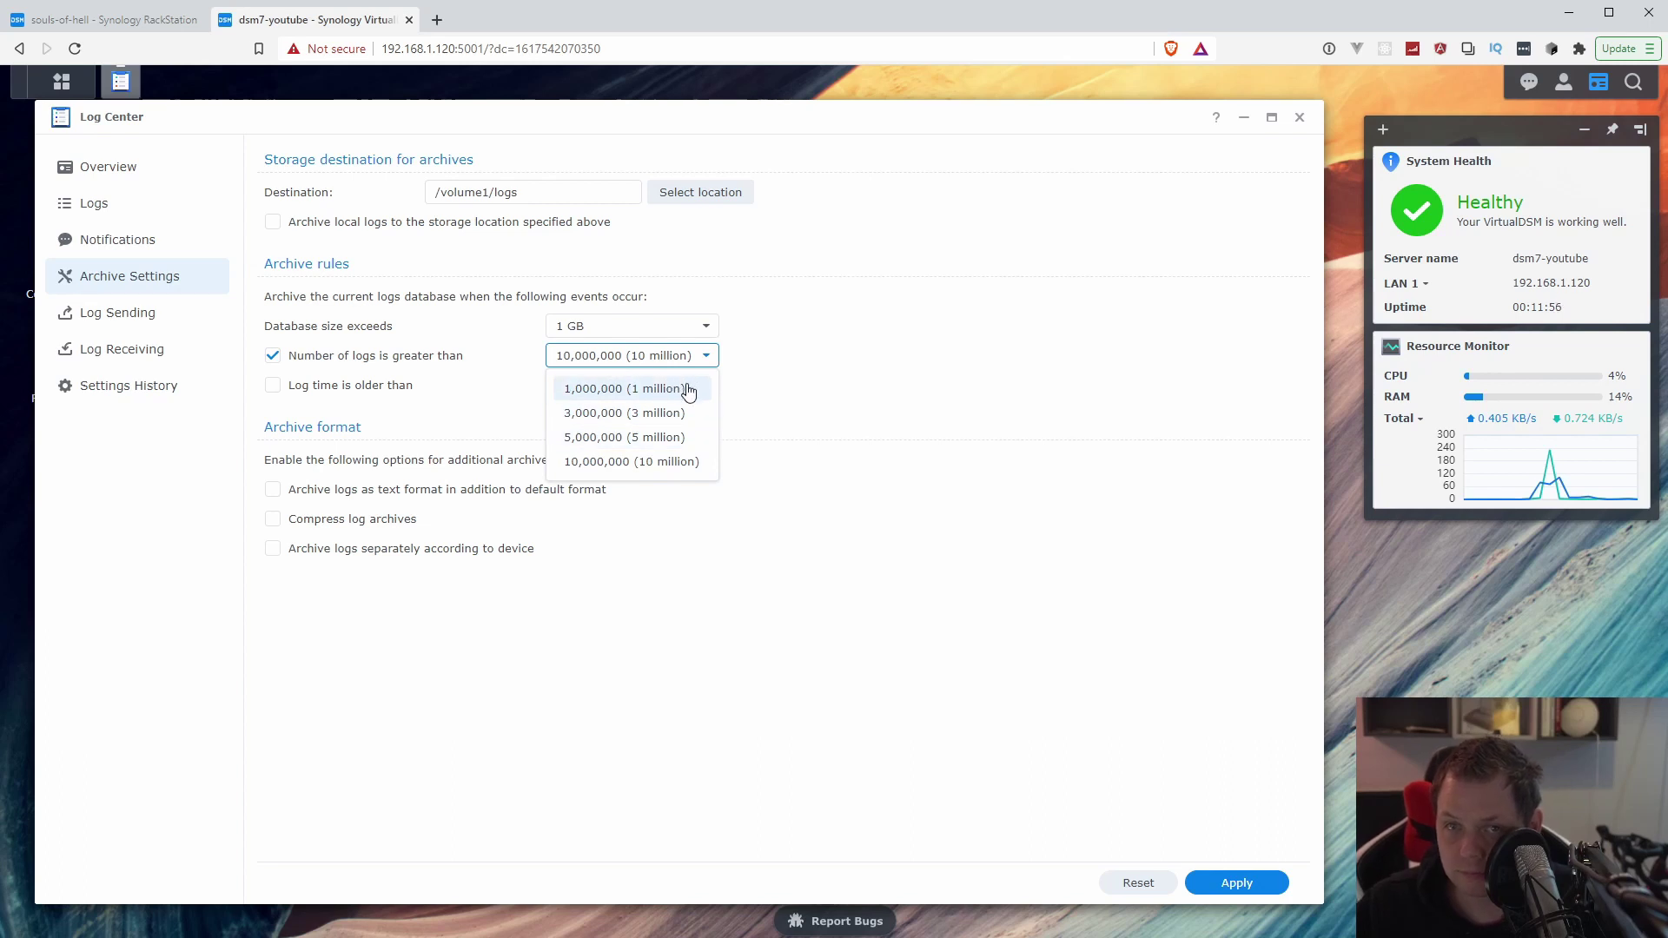
pyautogui.click(821, 443)
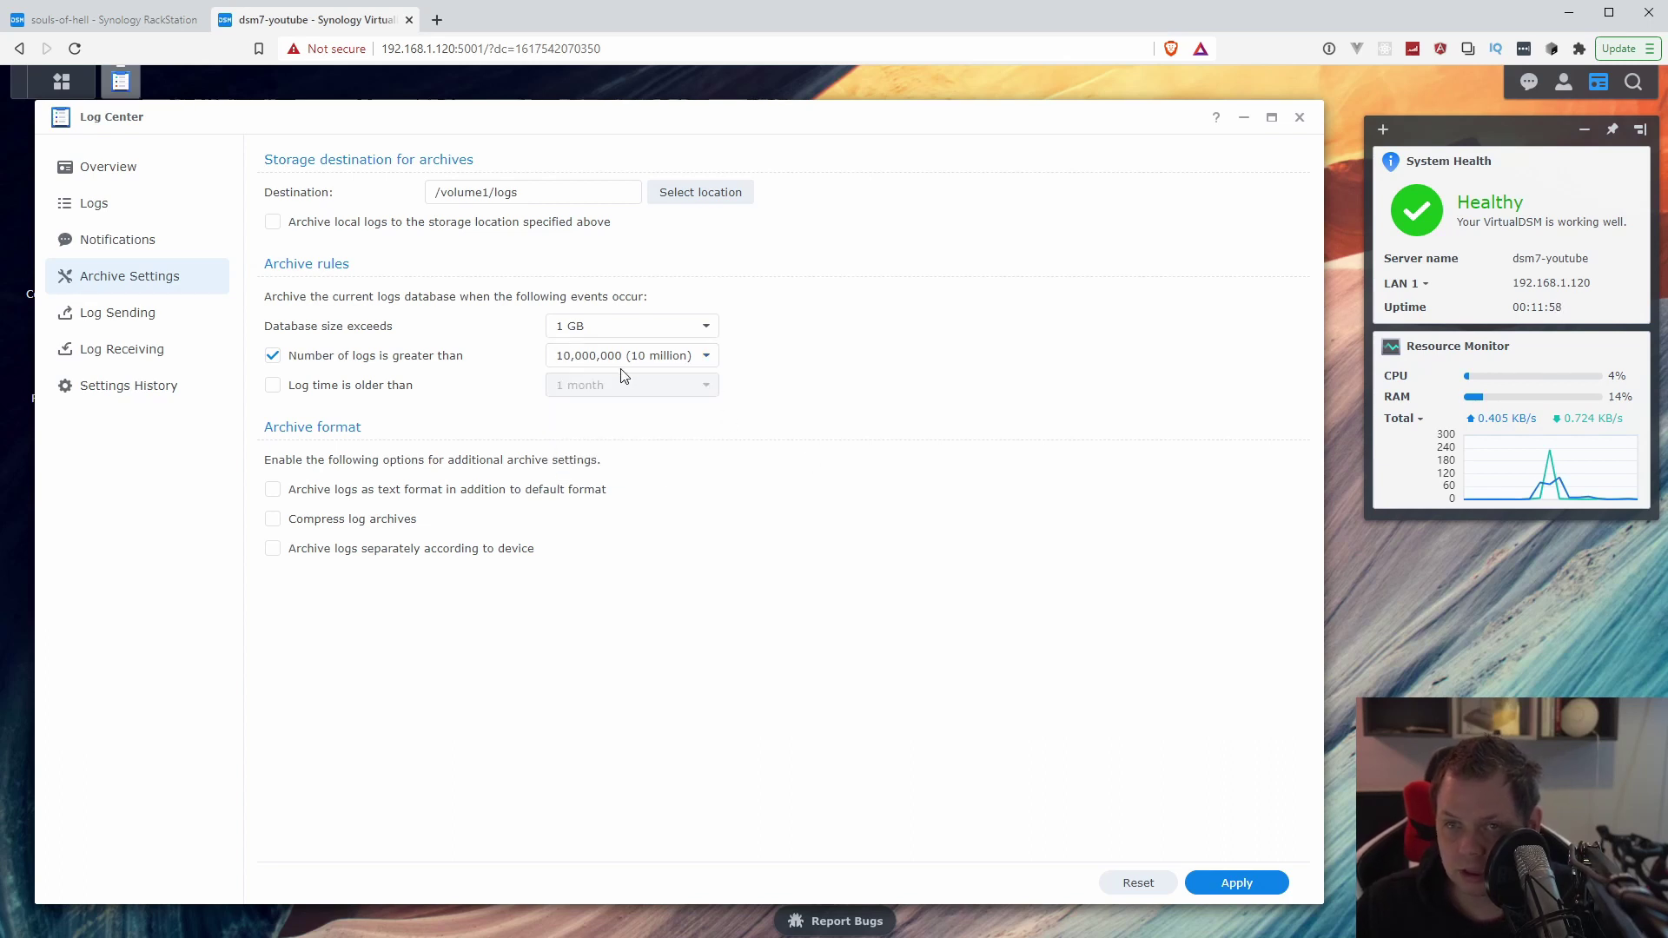
pyautogui.click(604, 339)
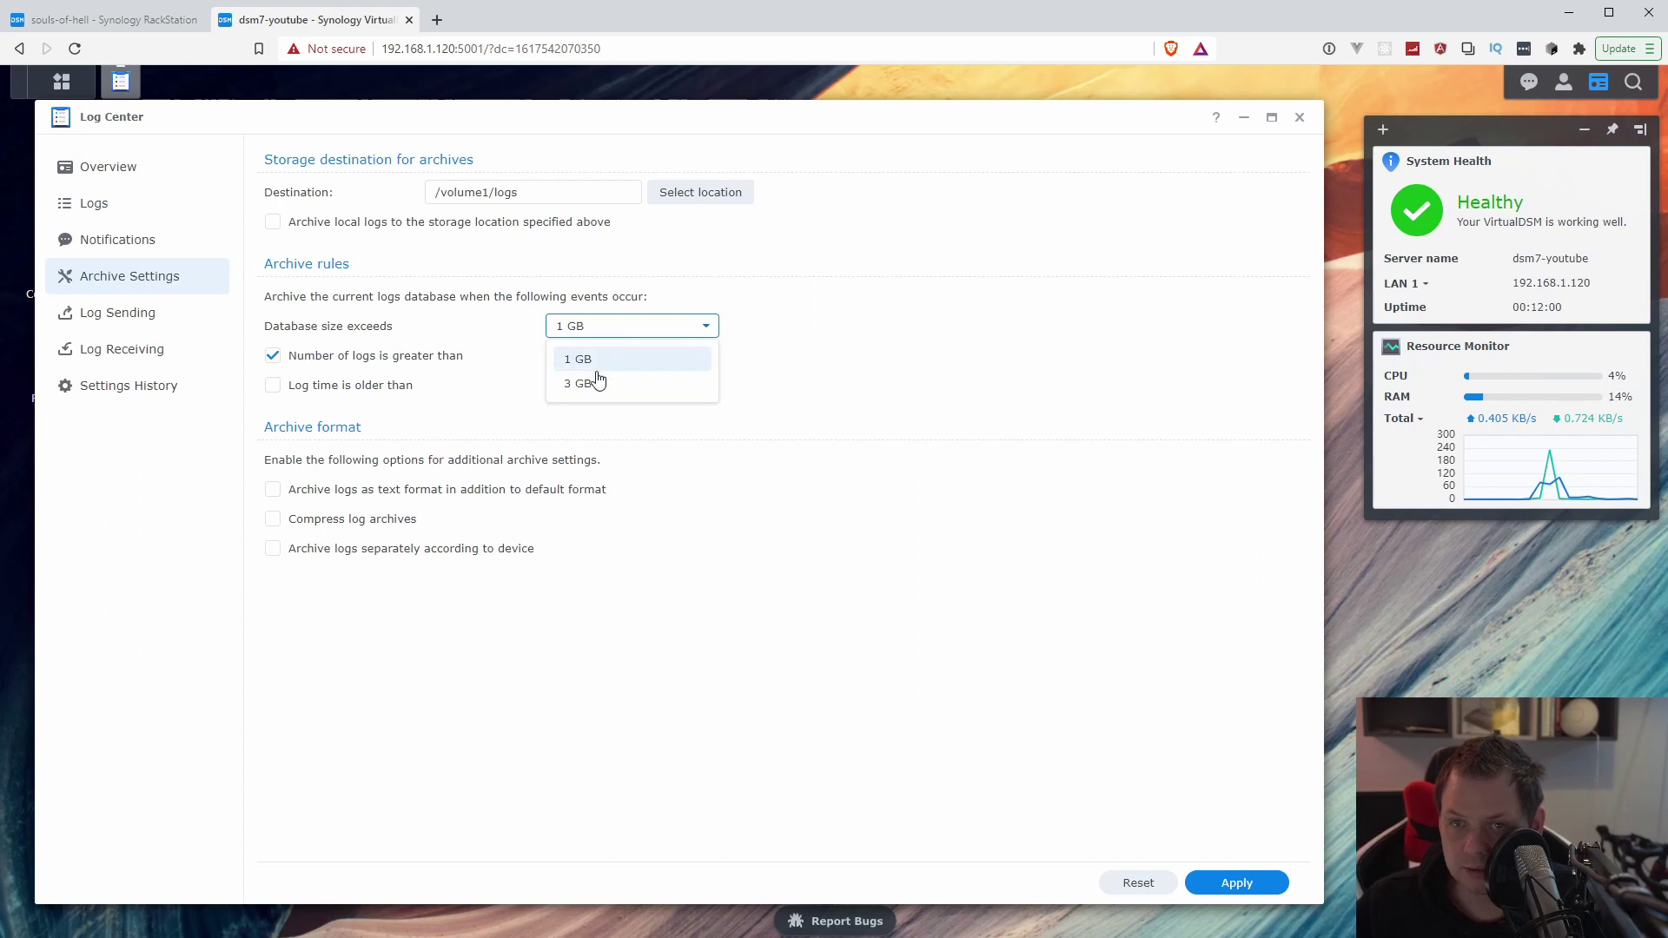
pyautogui.click(596, 382)
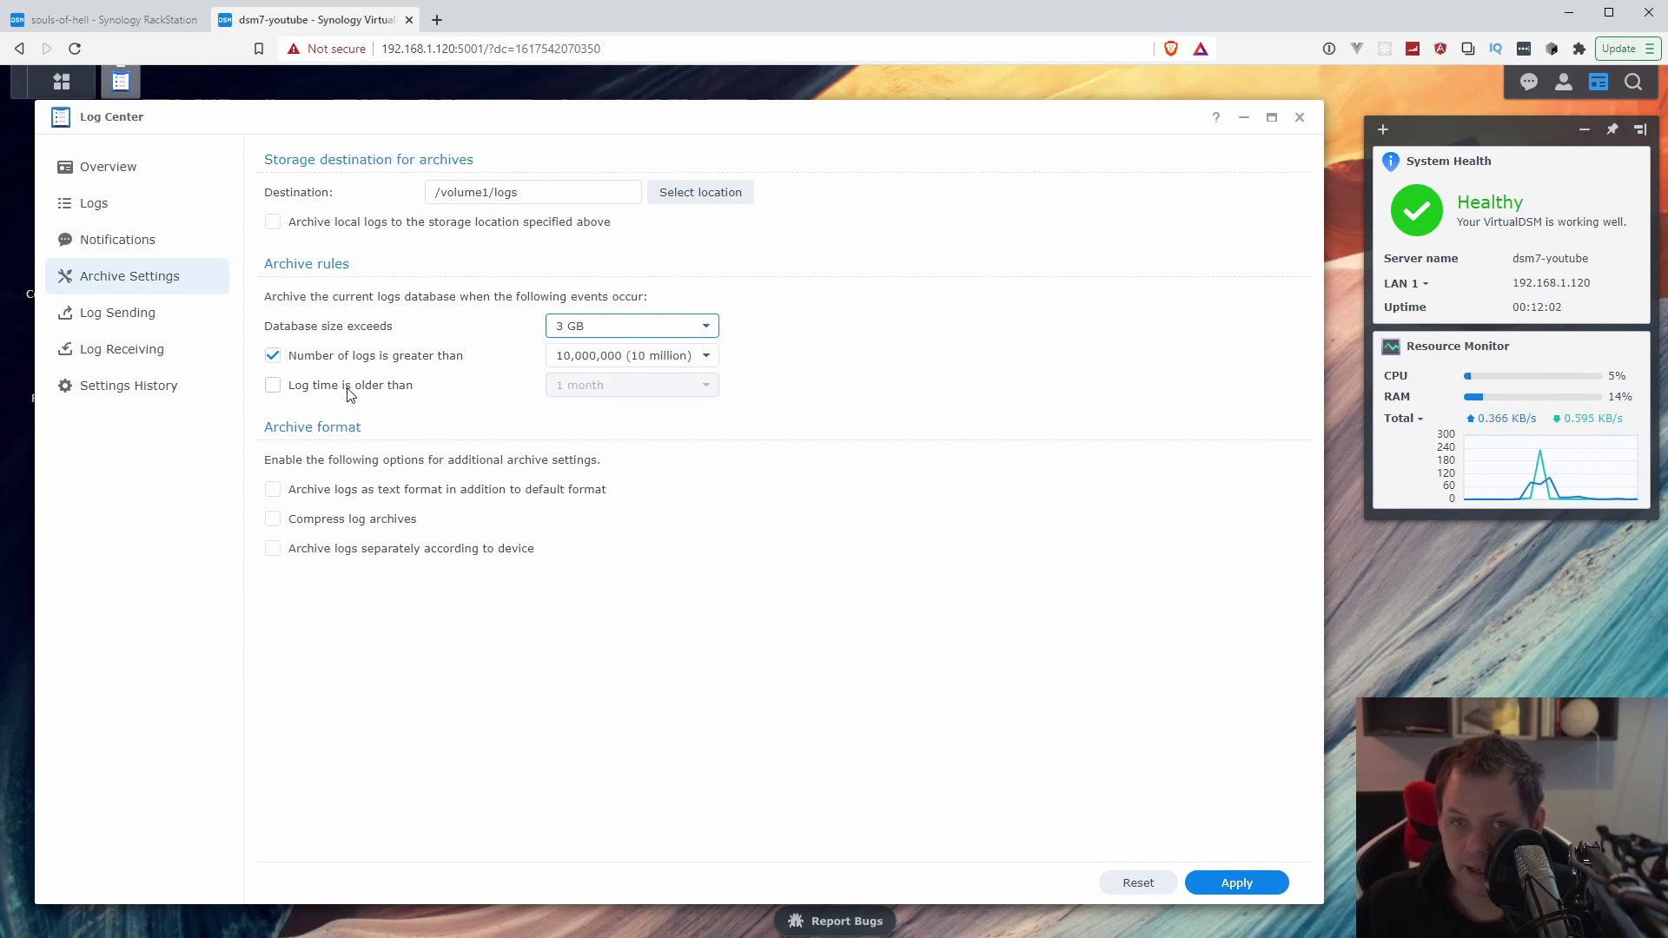
# Step: Also archive logs older than 6 months, compress archives, and apply the settings
pyautogui.click(324, 393)
pyautogui.click(677, 390)
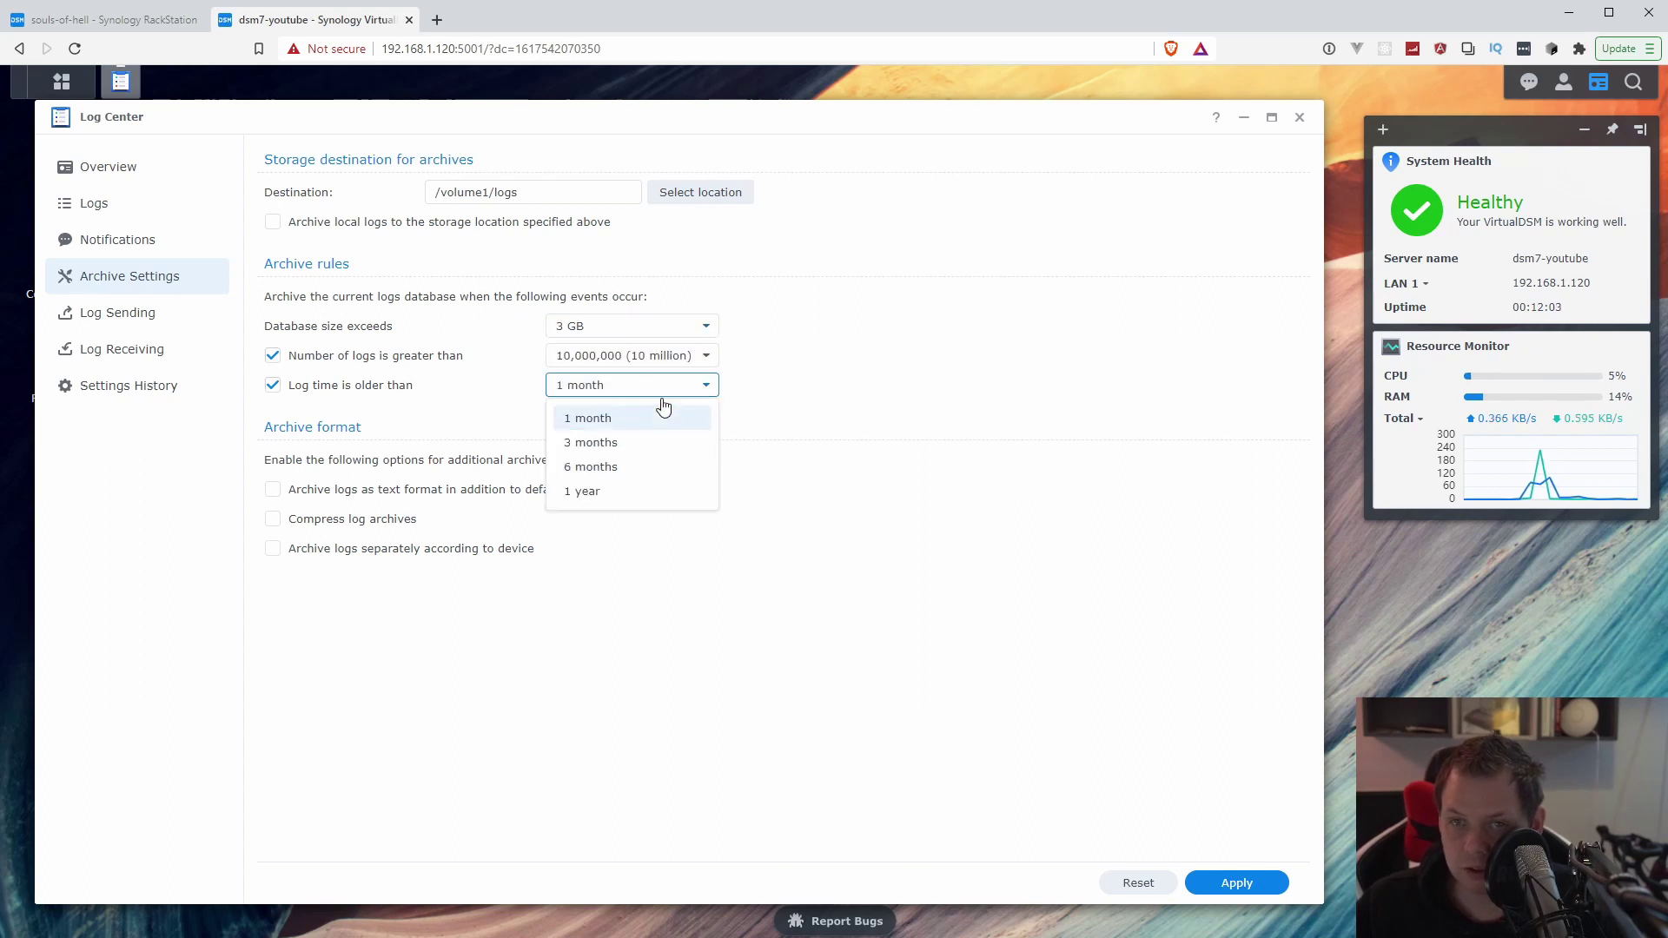
pyautogui.click(632, 480)
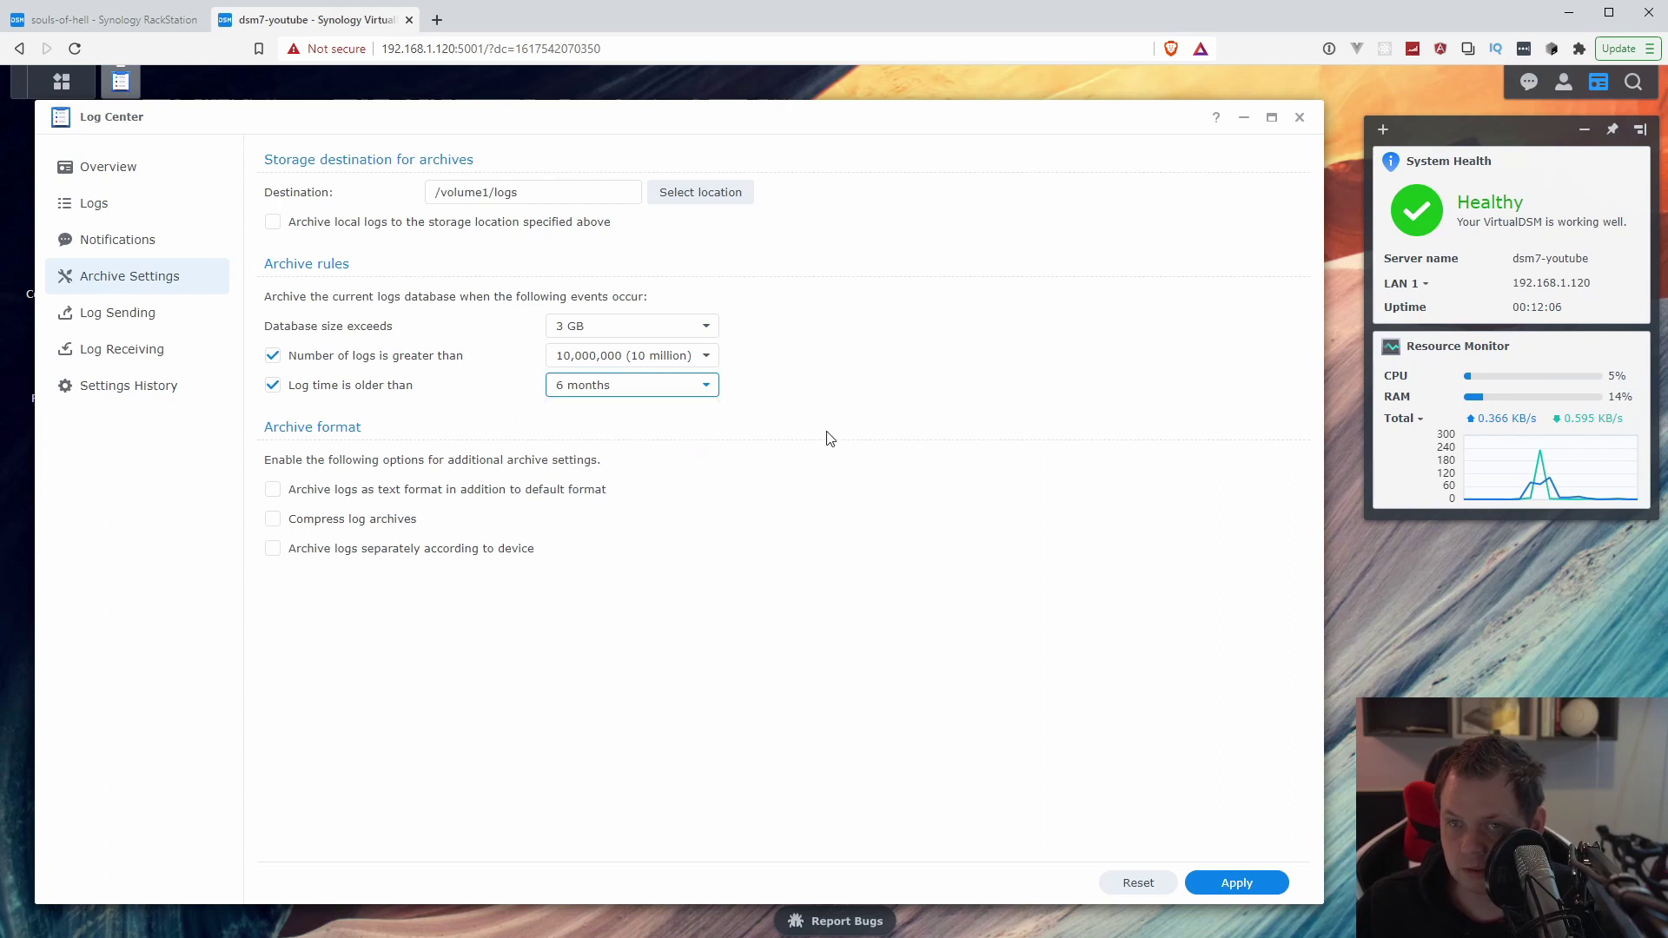
pyautogui.click(674, 387)
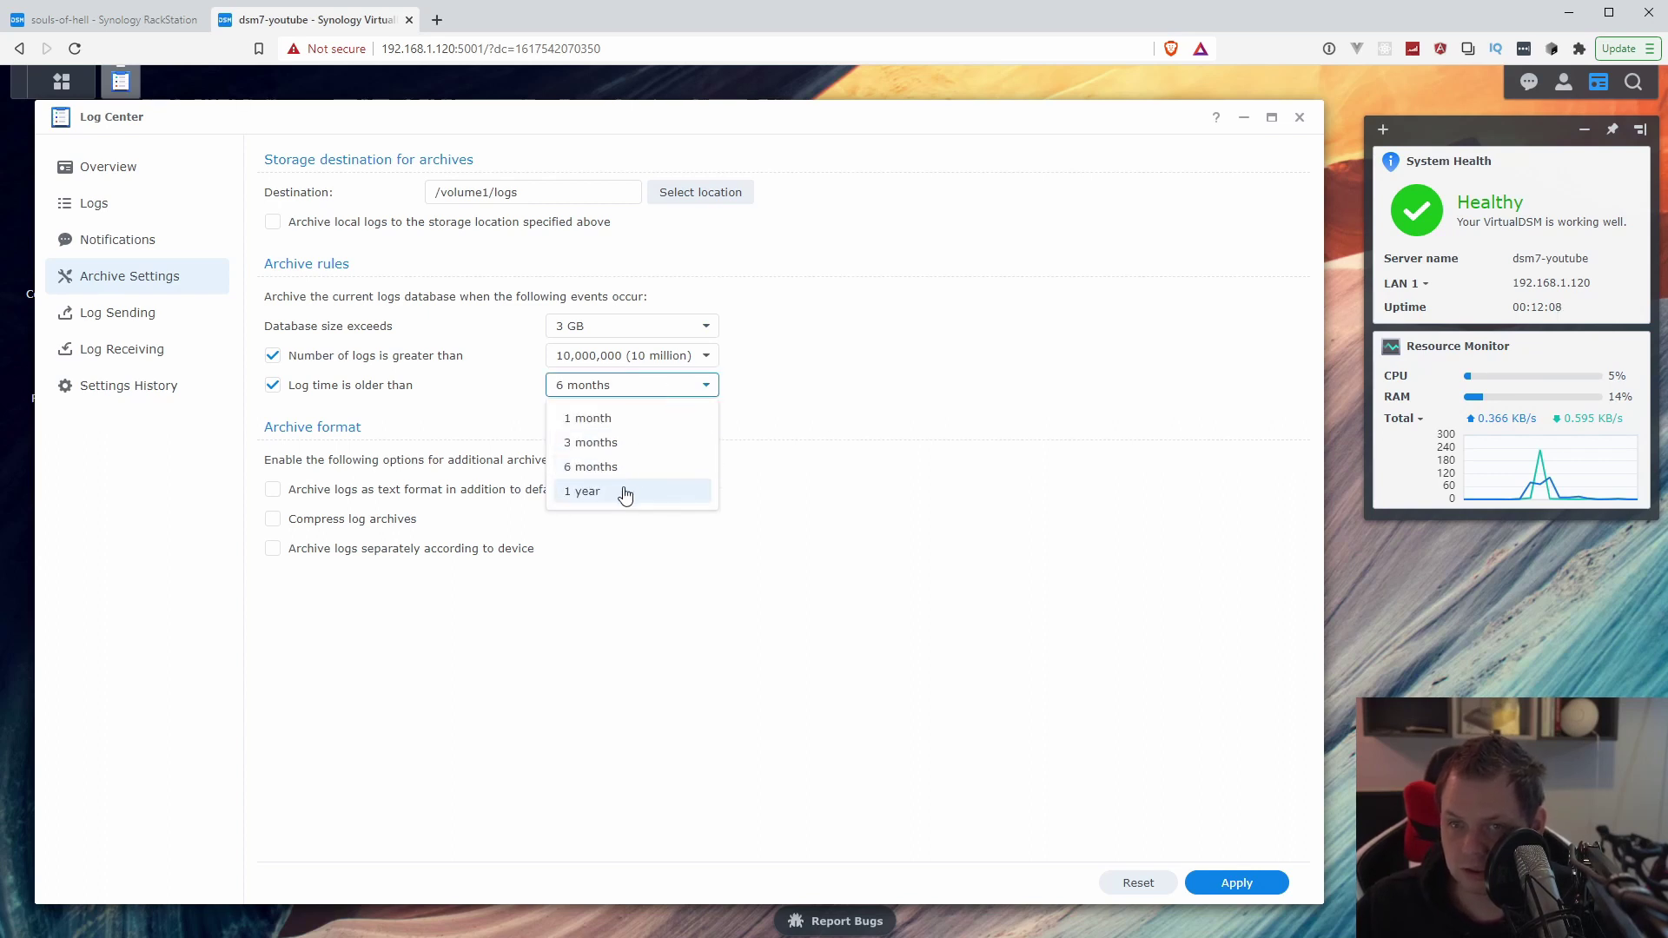
pyautogui.click(902, 415)
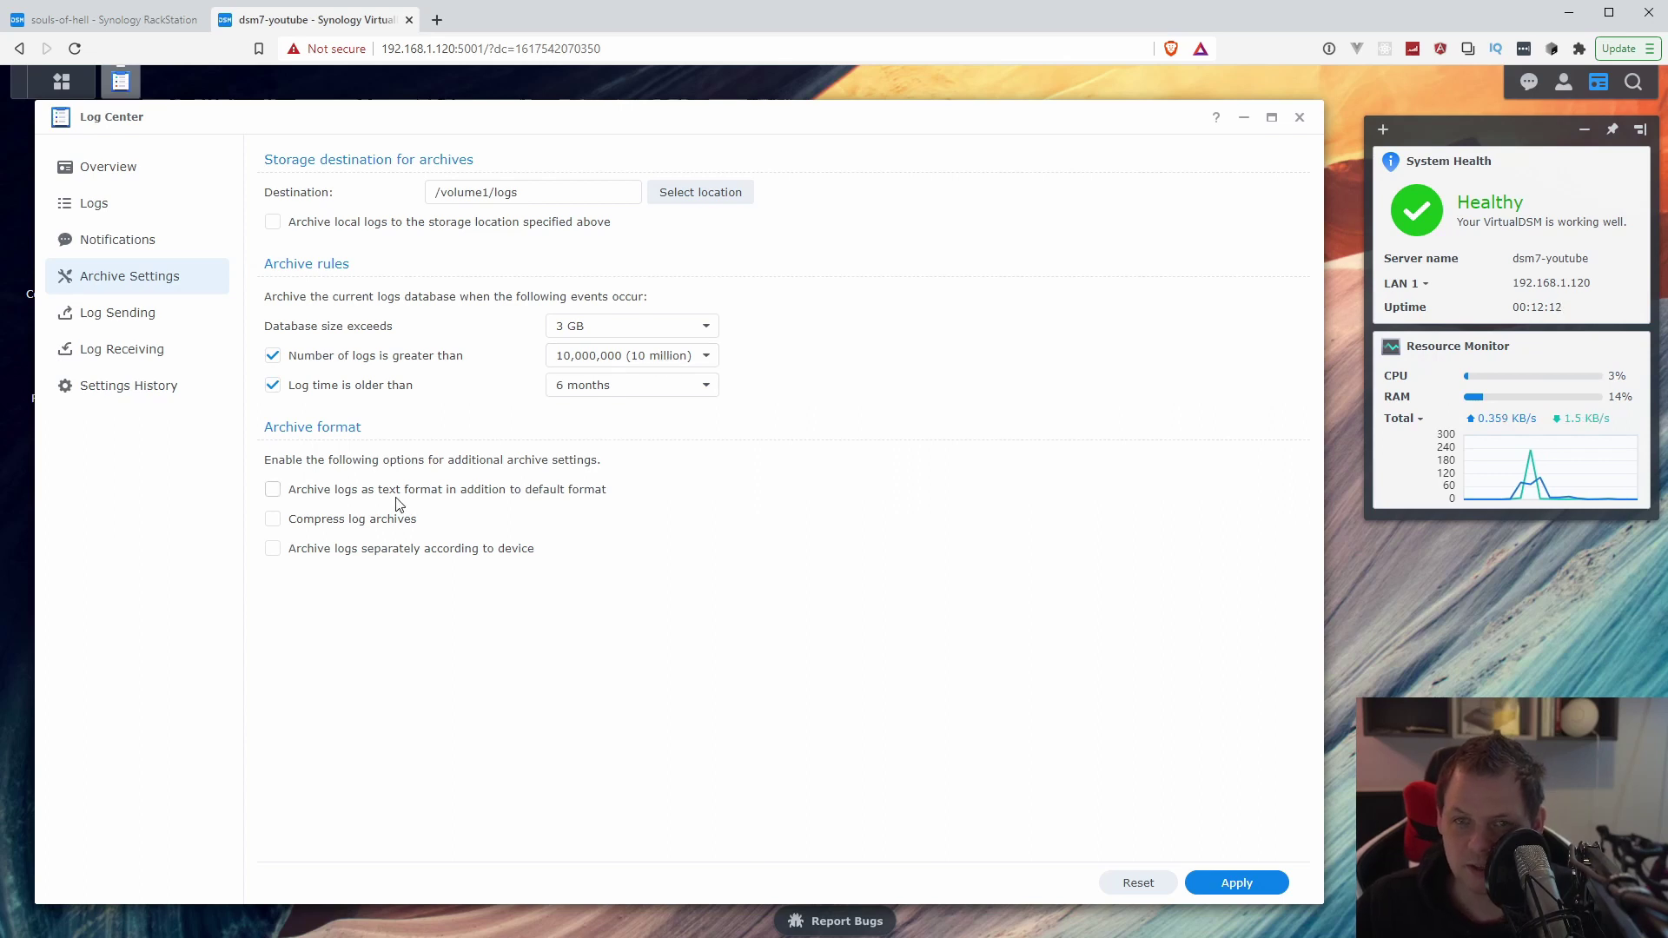
pyautogui.click(273, 523)
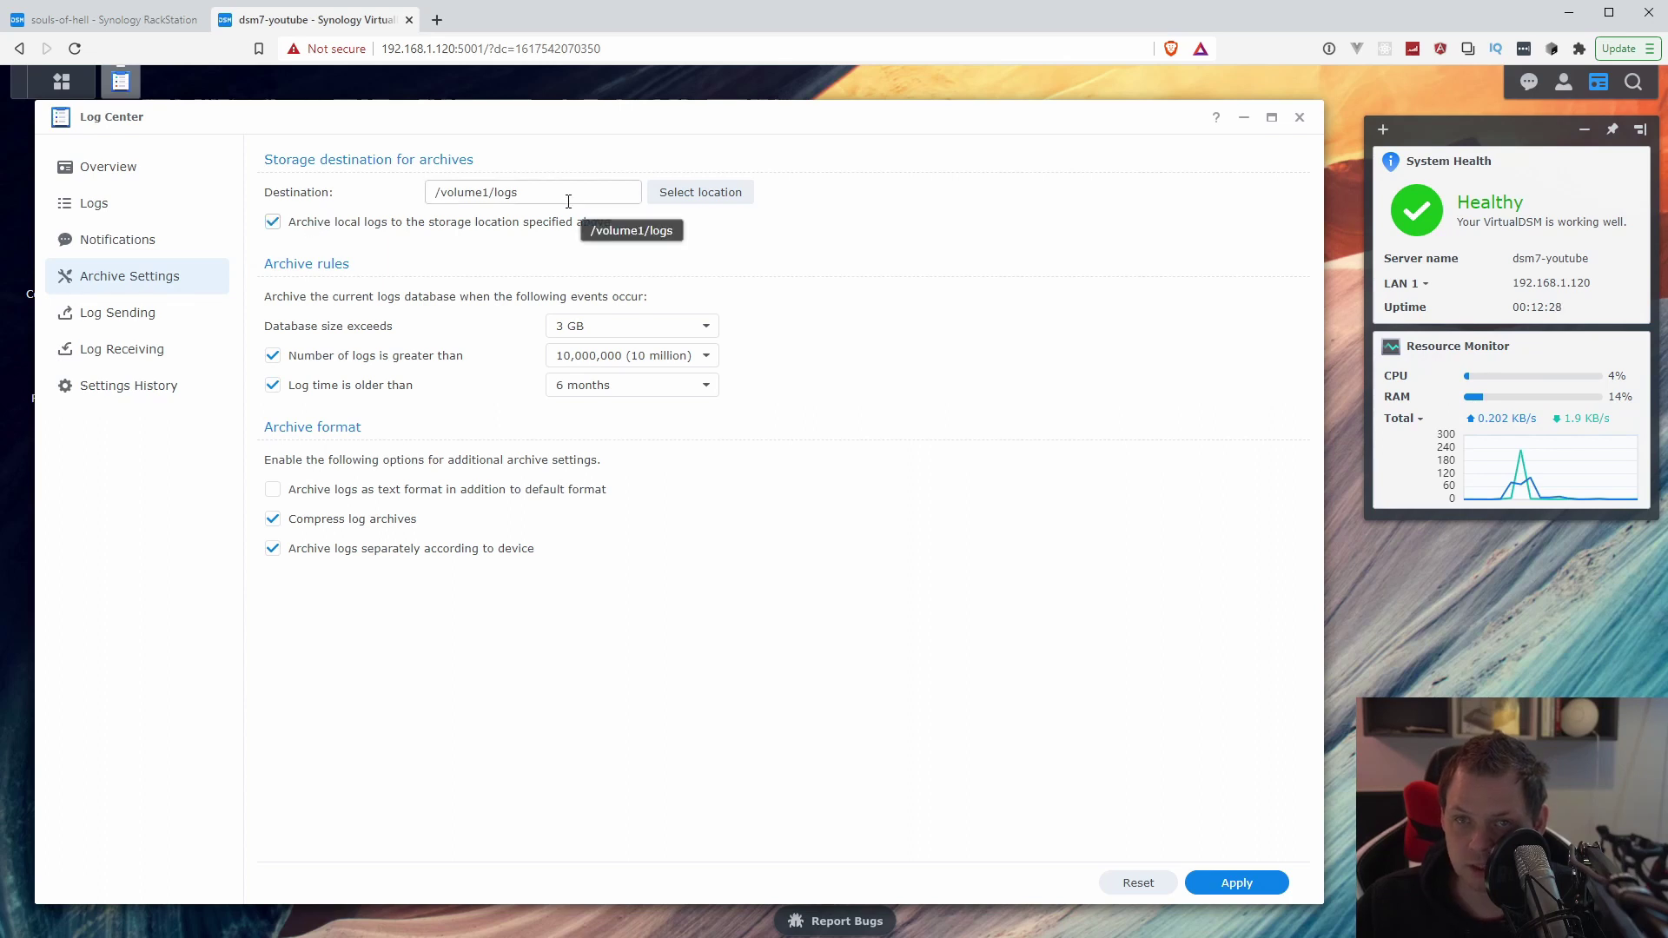
pyautogui.click(1255, 885)
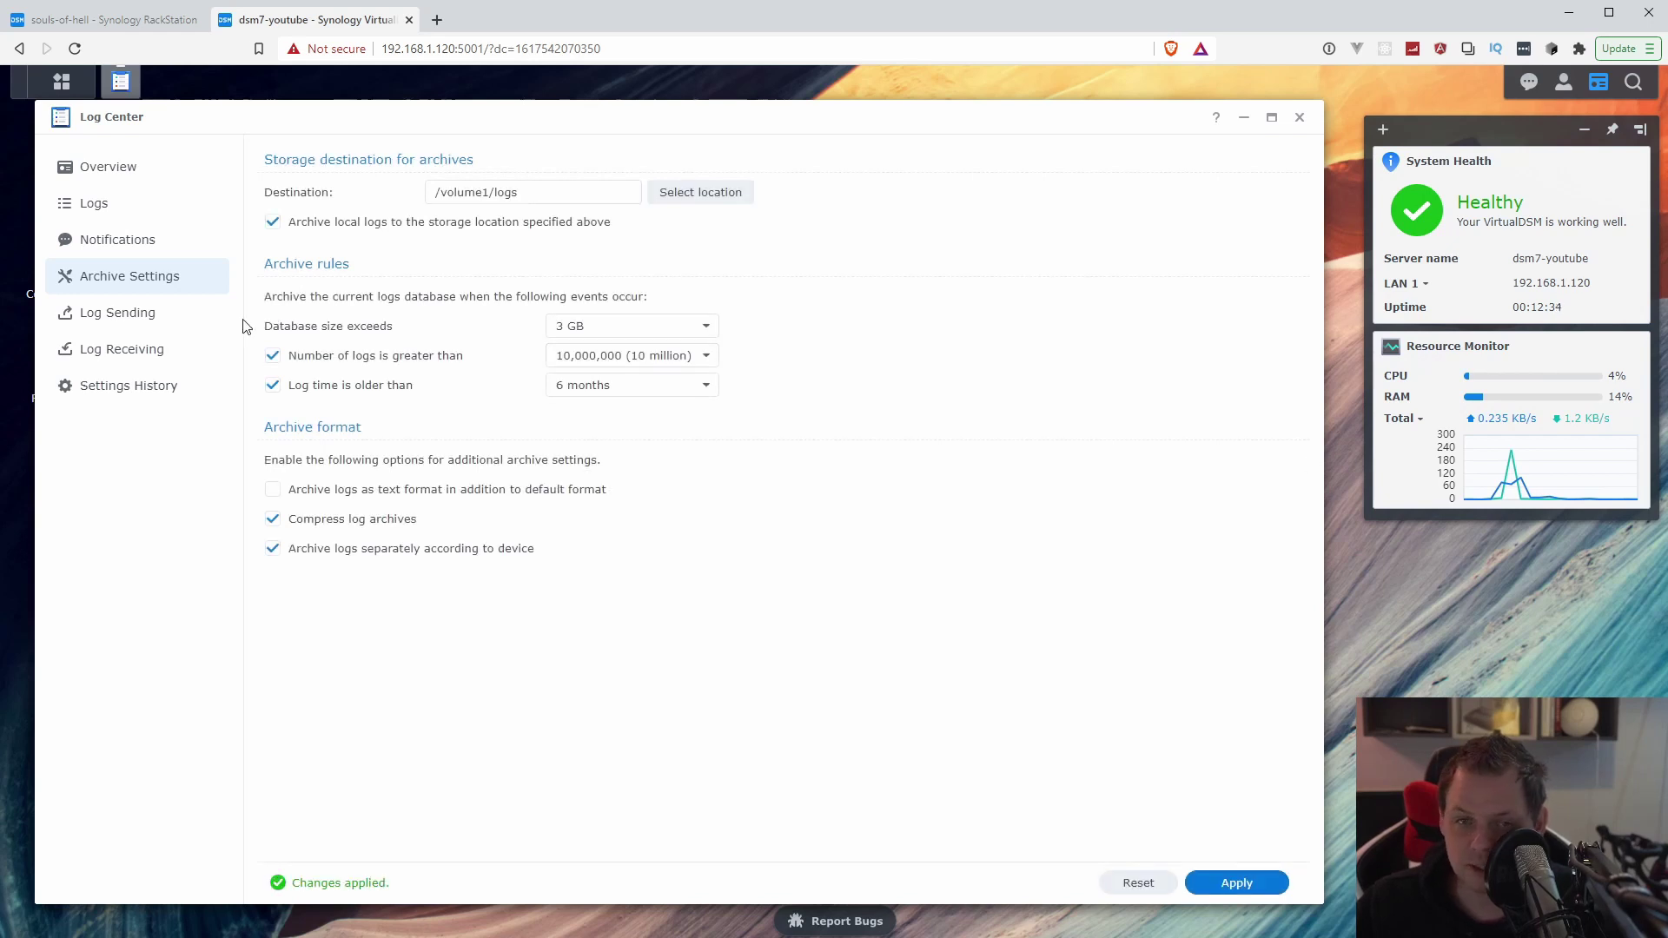
# Step: Create a new log receiving rule named test_log_data
pyautogui.click(159, 357)
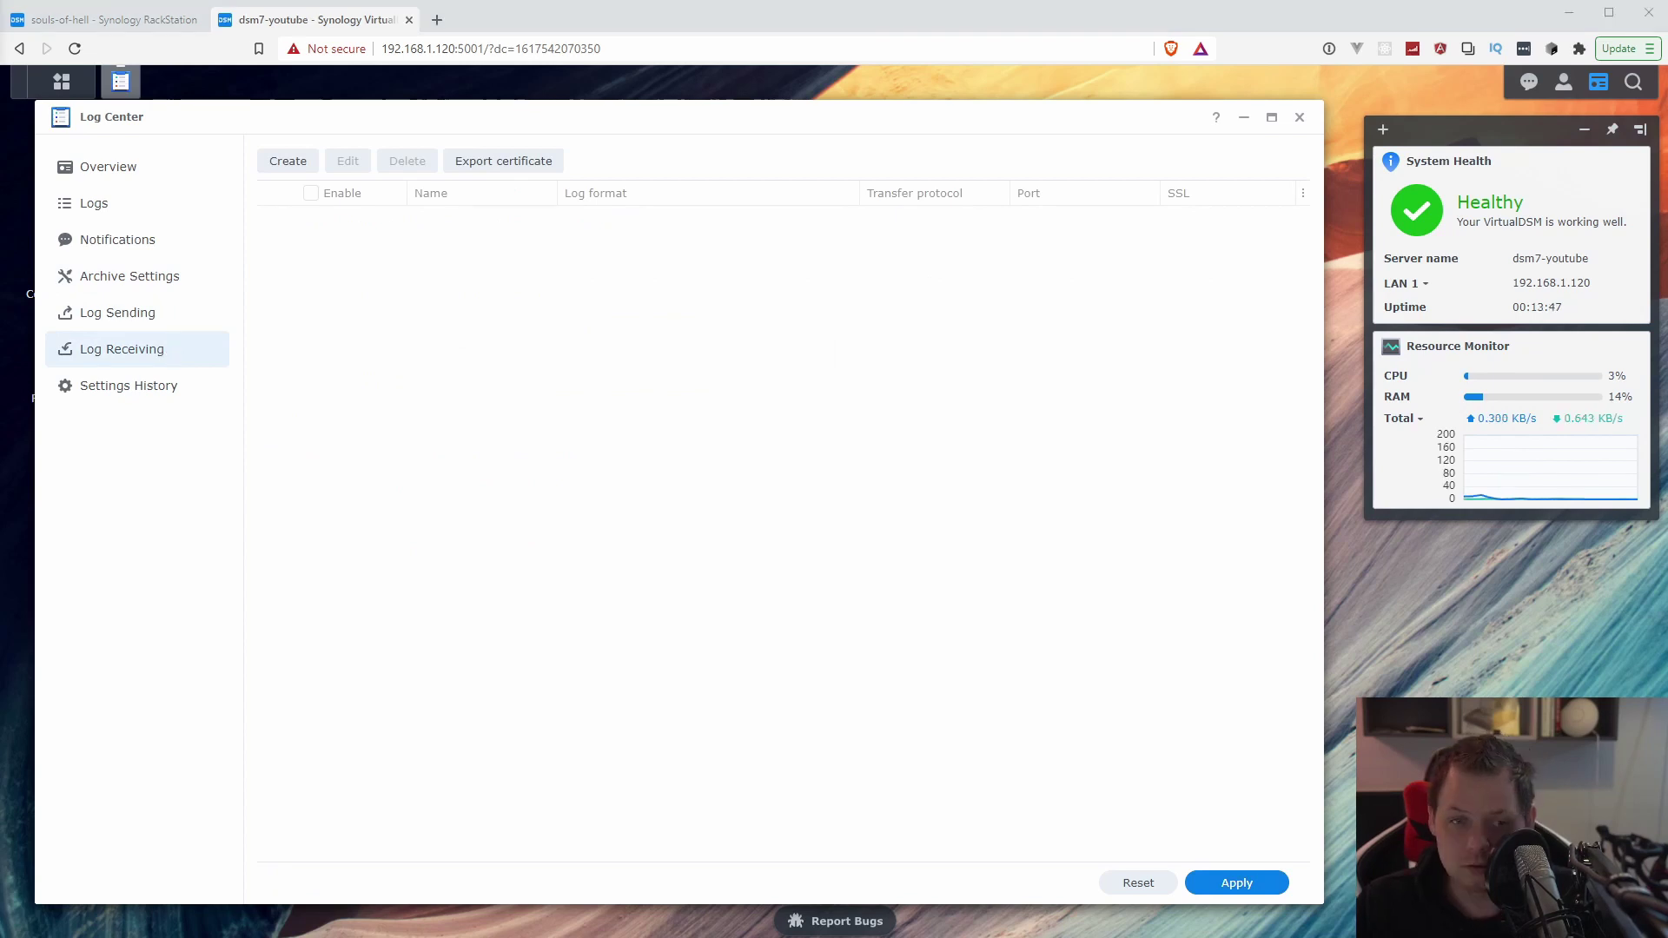
pyautogui.click(305, 167)
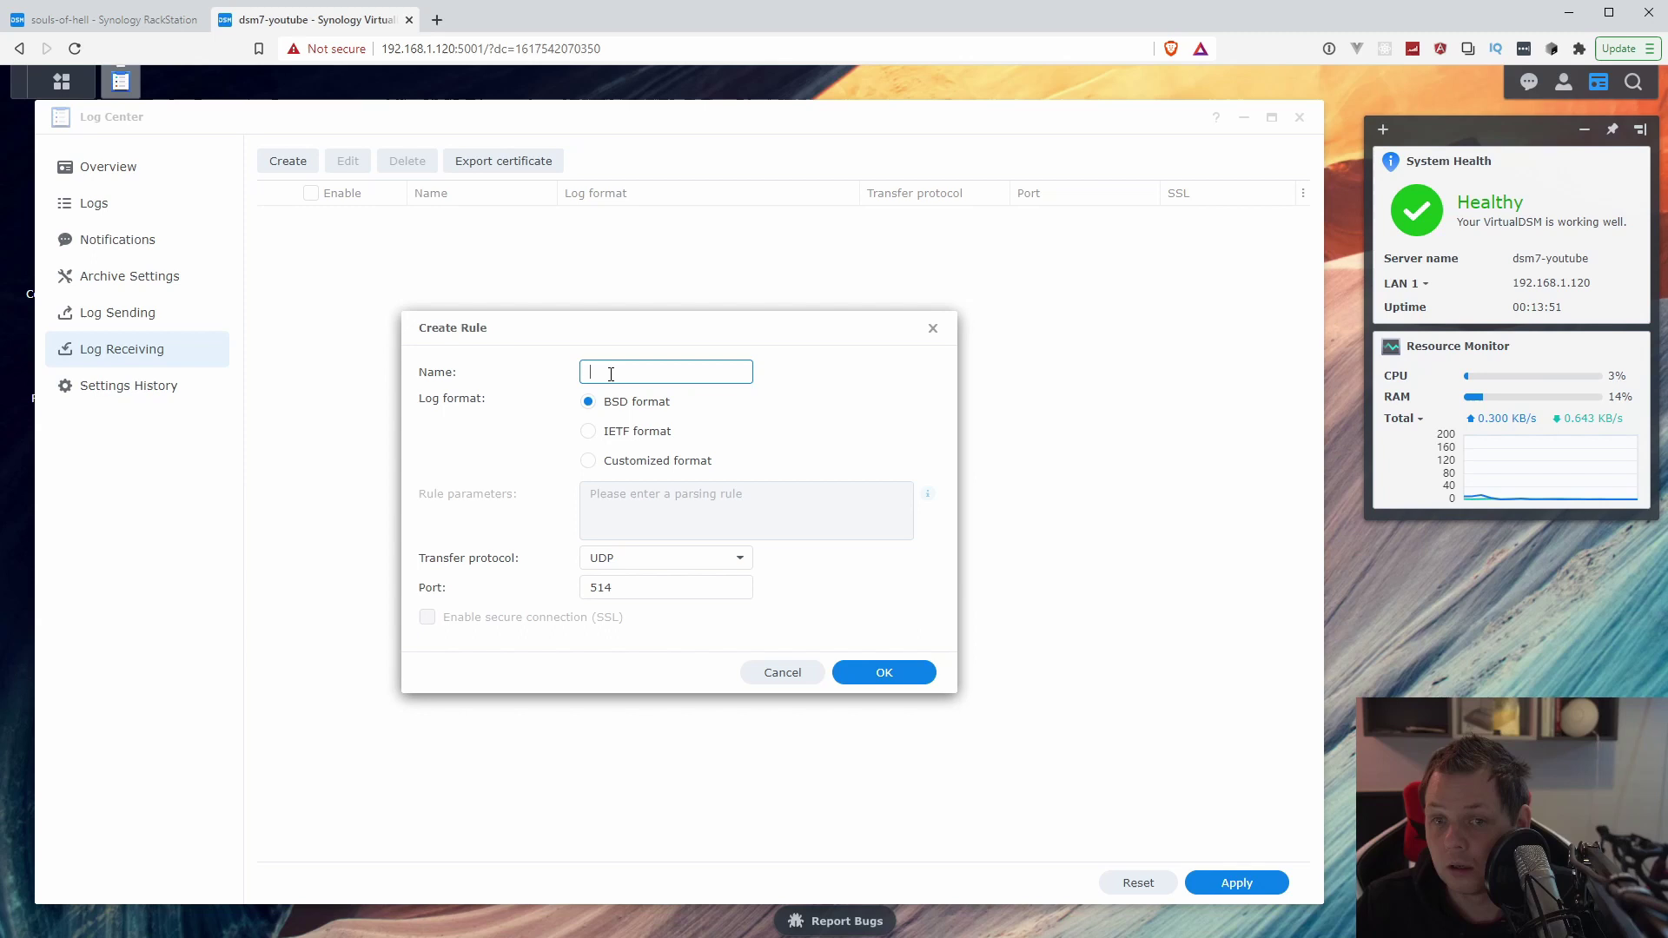
pyautogui.write('synology')
pyautogui.hotkey('ctrl', 'a')
pyautogui.write('te')
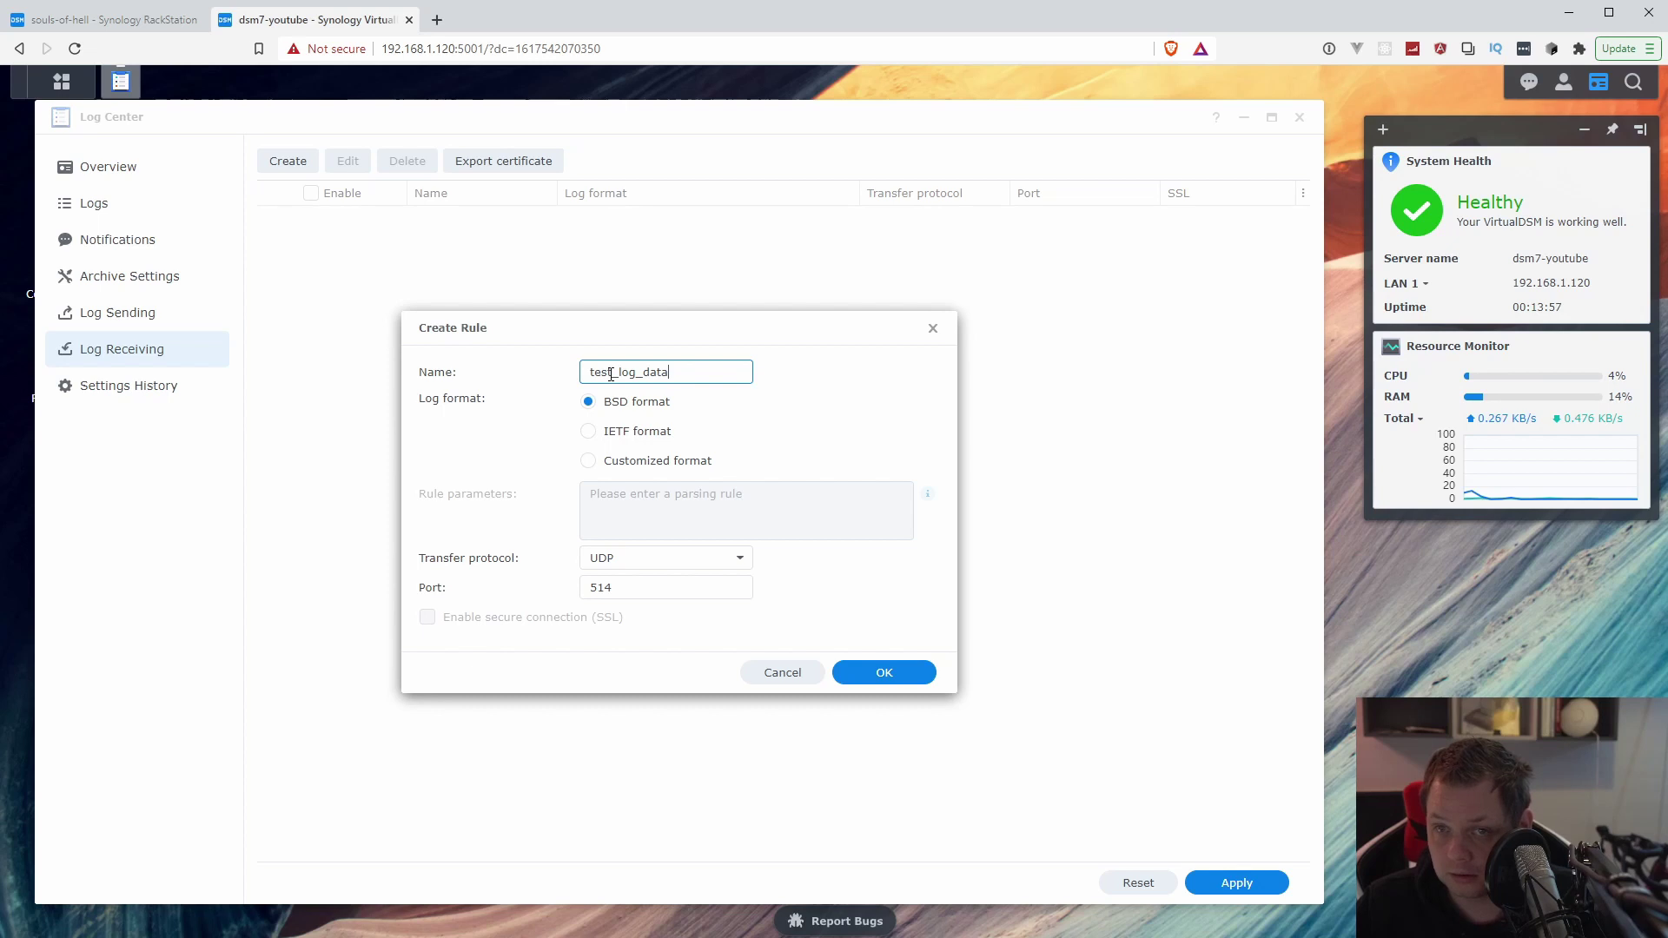
# Step: Give the rule a customized format with parsing rule '@' over UDP port 514 and save it
pyautogui.click(671, 464)
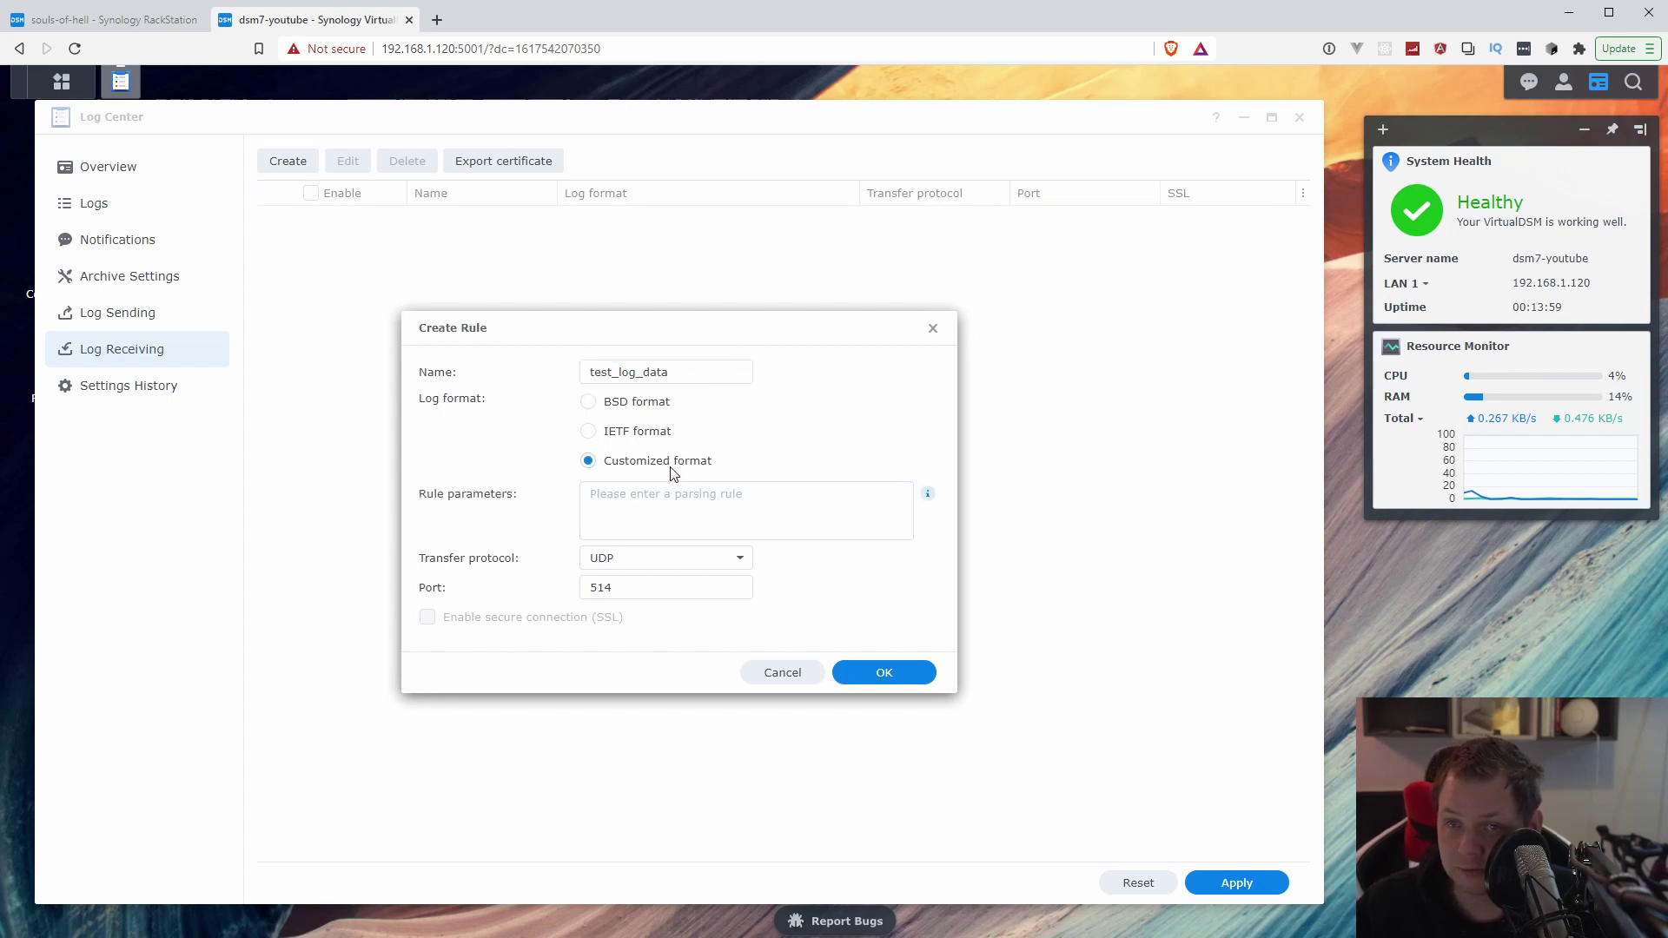
pyautogui.click(669, 510)
pyautogui.write('@')
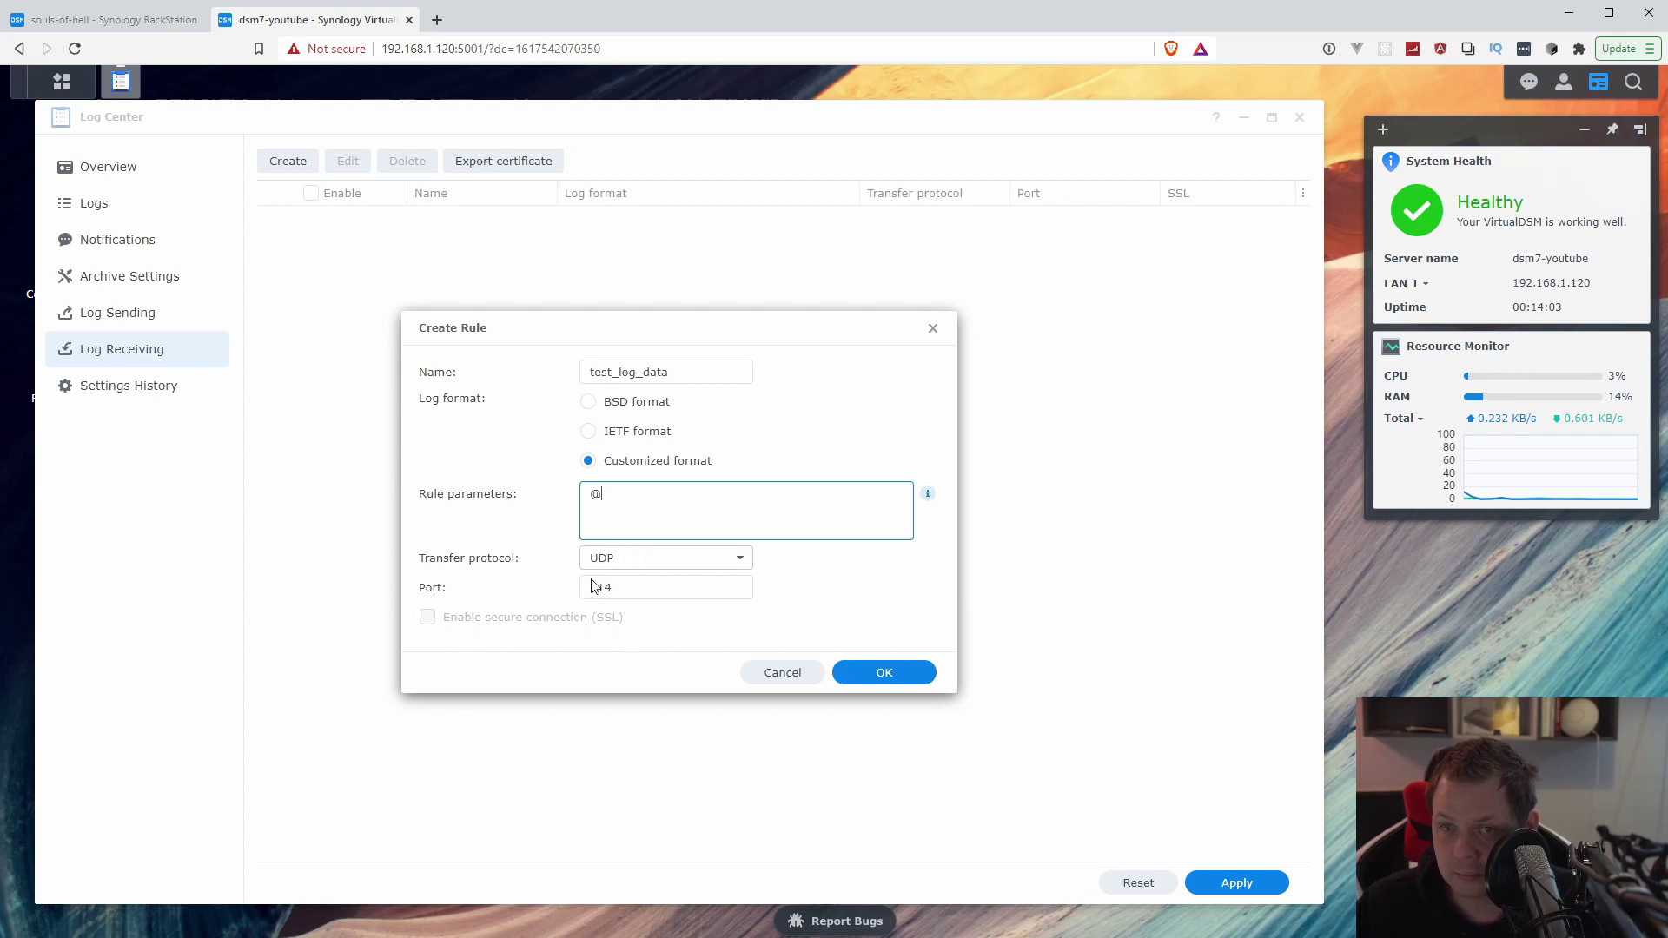
pyautogui.click(682, 563)
pyautogui.click(668, 589)
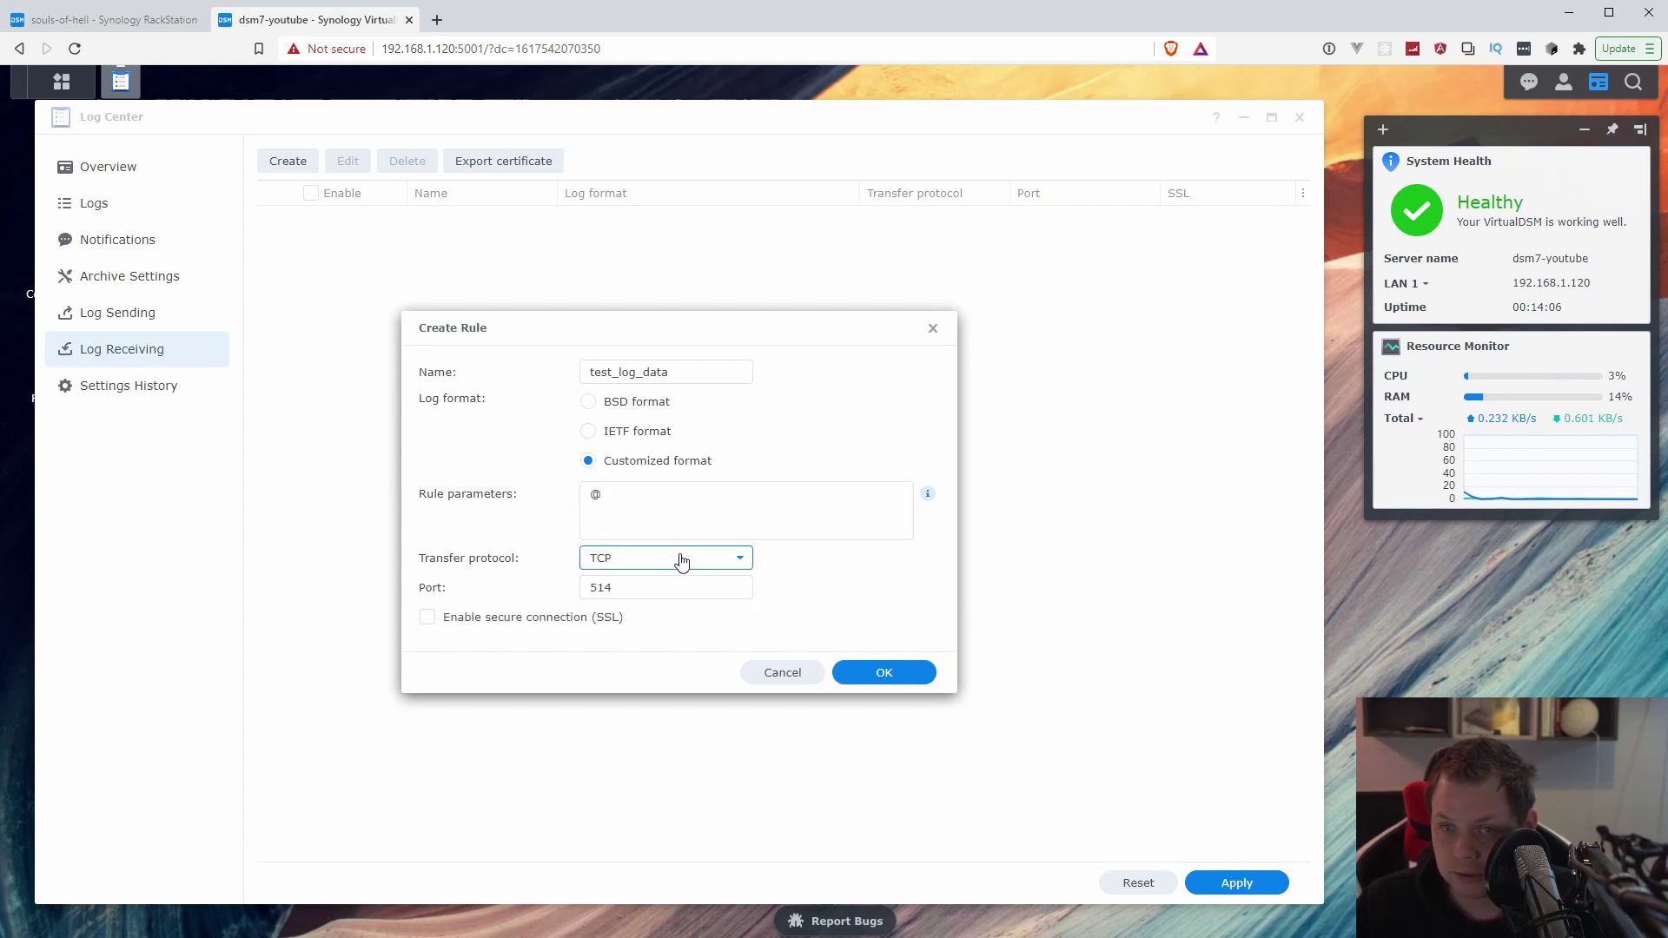
pyautogui.click(681, 559)
pyautogui.click(648, 614)
pyautogui.moveTo(613, 591); pyautogui.dragTo(514, 598)
pyautogui.click(919, 596)
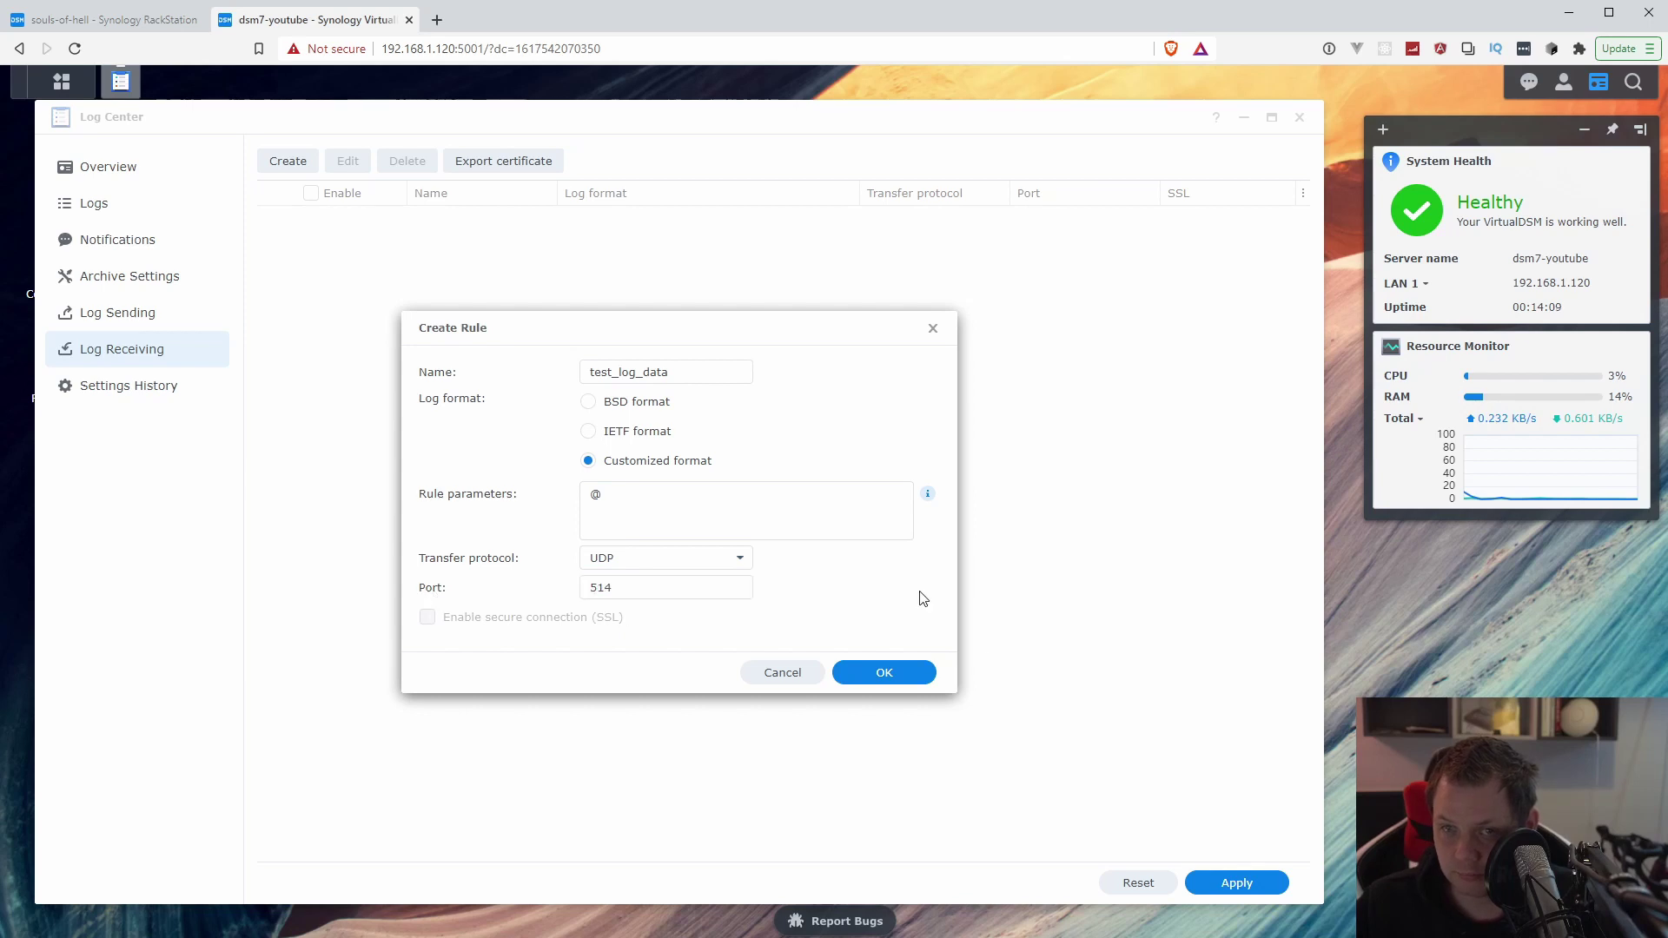
pyautogui.click(871, 674)
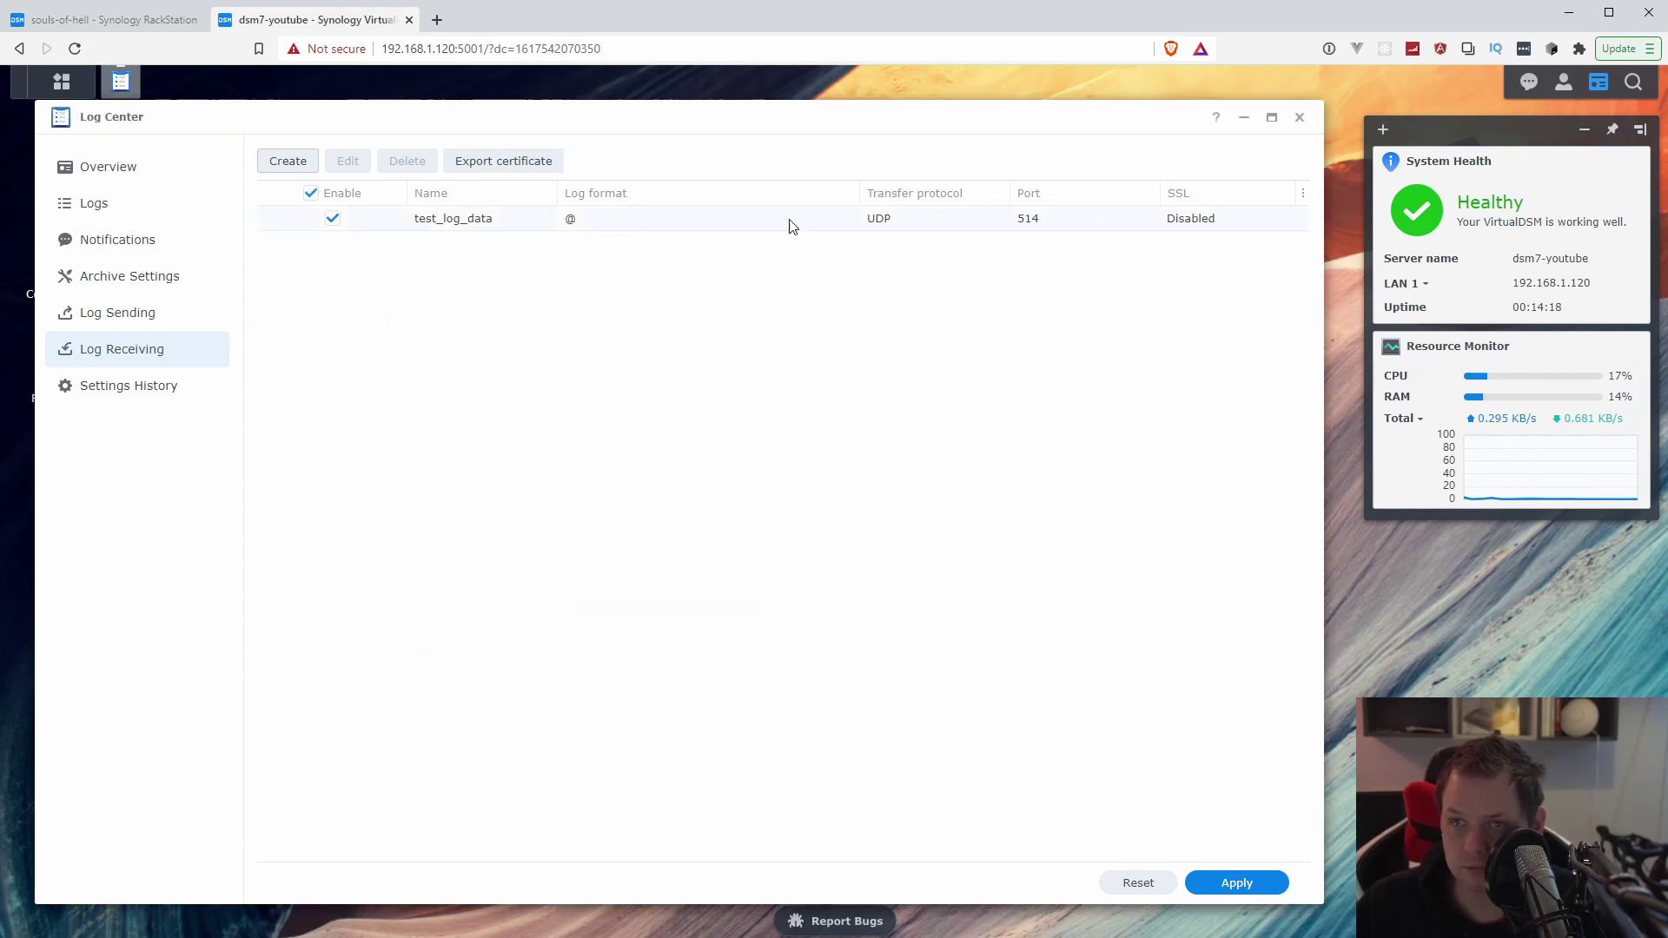
# Step: Reload Log Center's Overview showing 55% VirtualDSM and 45% dsm7-youtube logs, then switch to Visual Studio Code
pyautogui.click(115, 170)
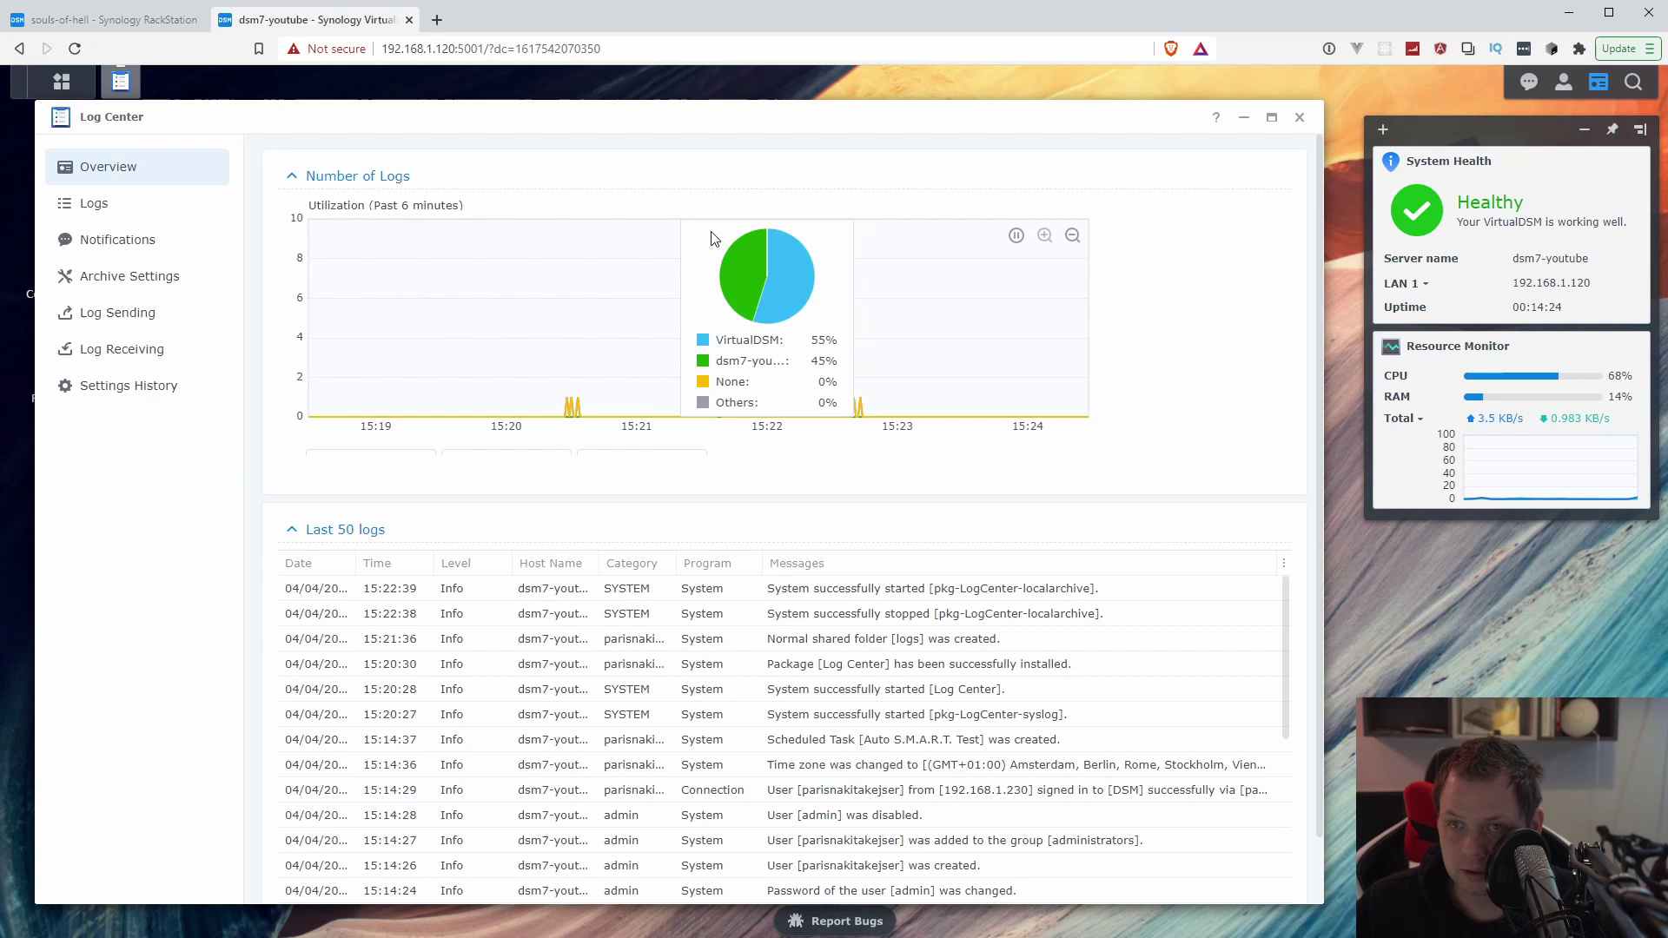
pyautogui.click(112, 204)
pyautogui.click(126, 178)
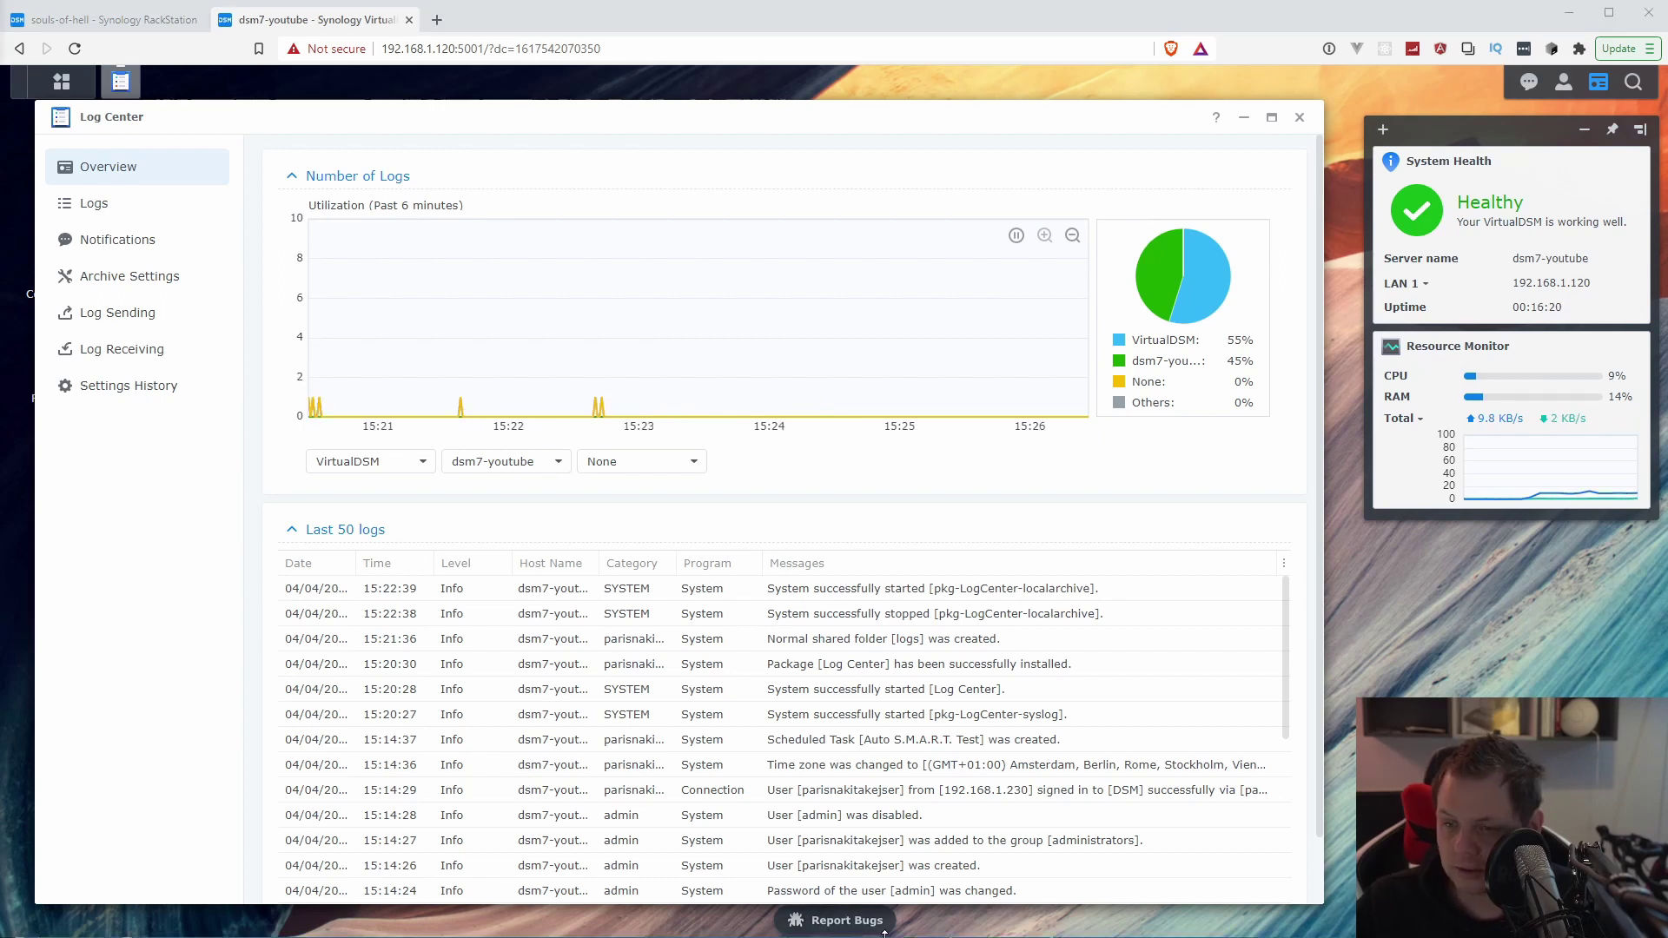
pyautogui.hotkey('alt', 'Tab')
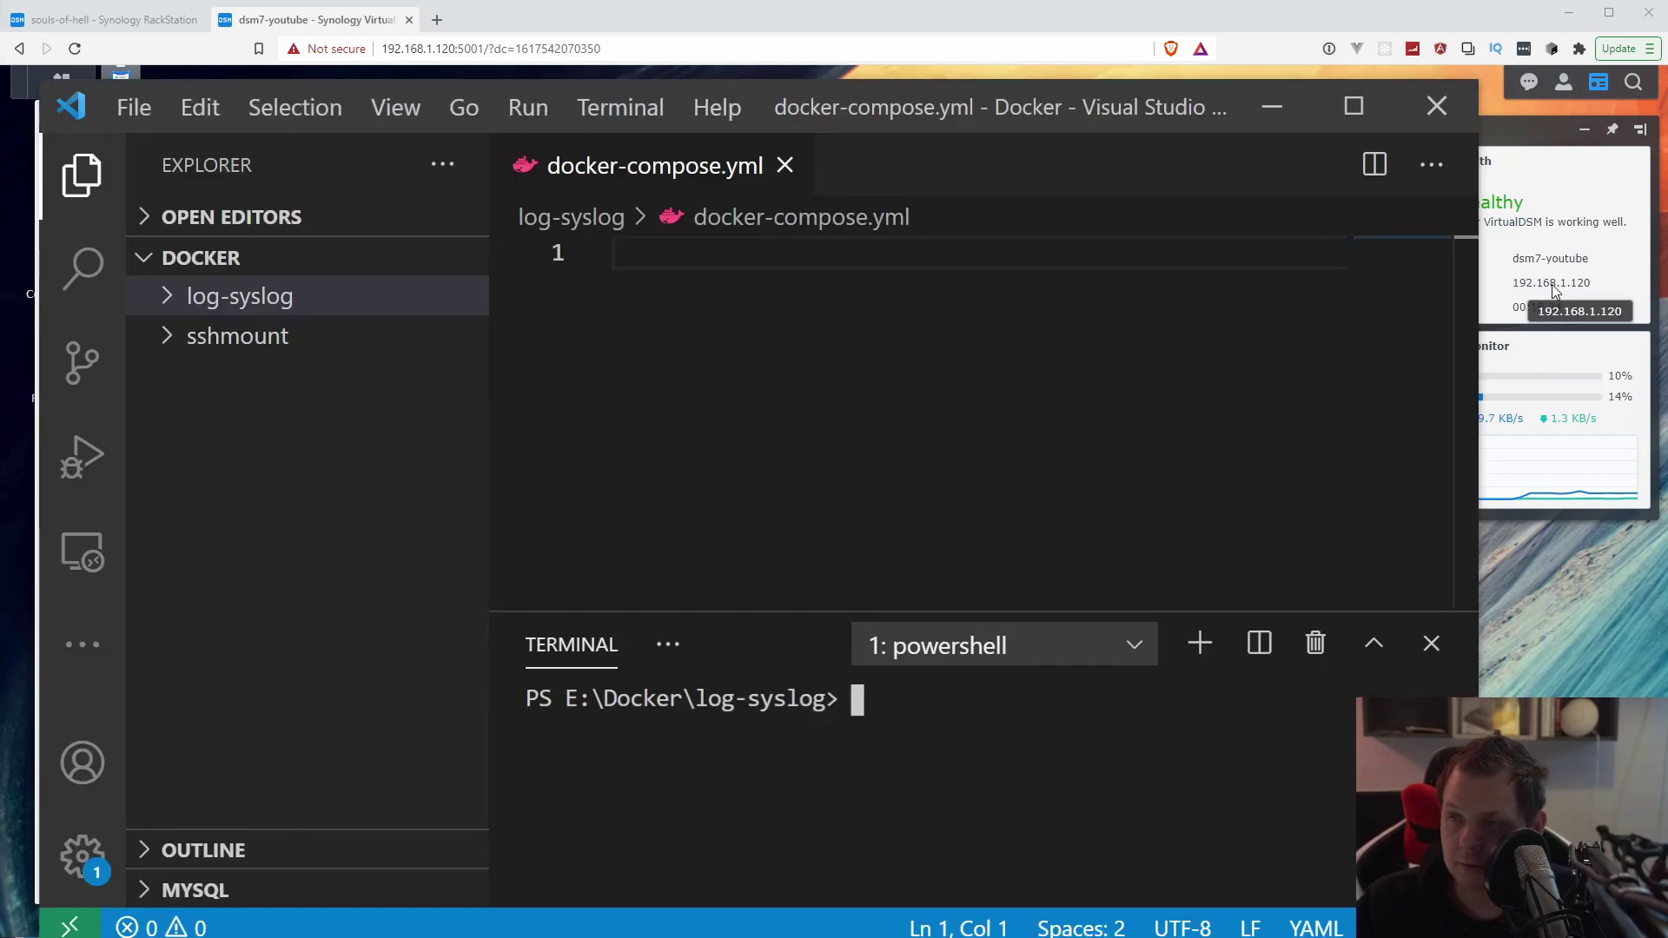
# Step: Start docker-compose.yml with version "3.7" and a services entry named nginx-test
pyautogui.click(1005, 286)
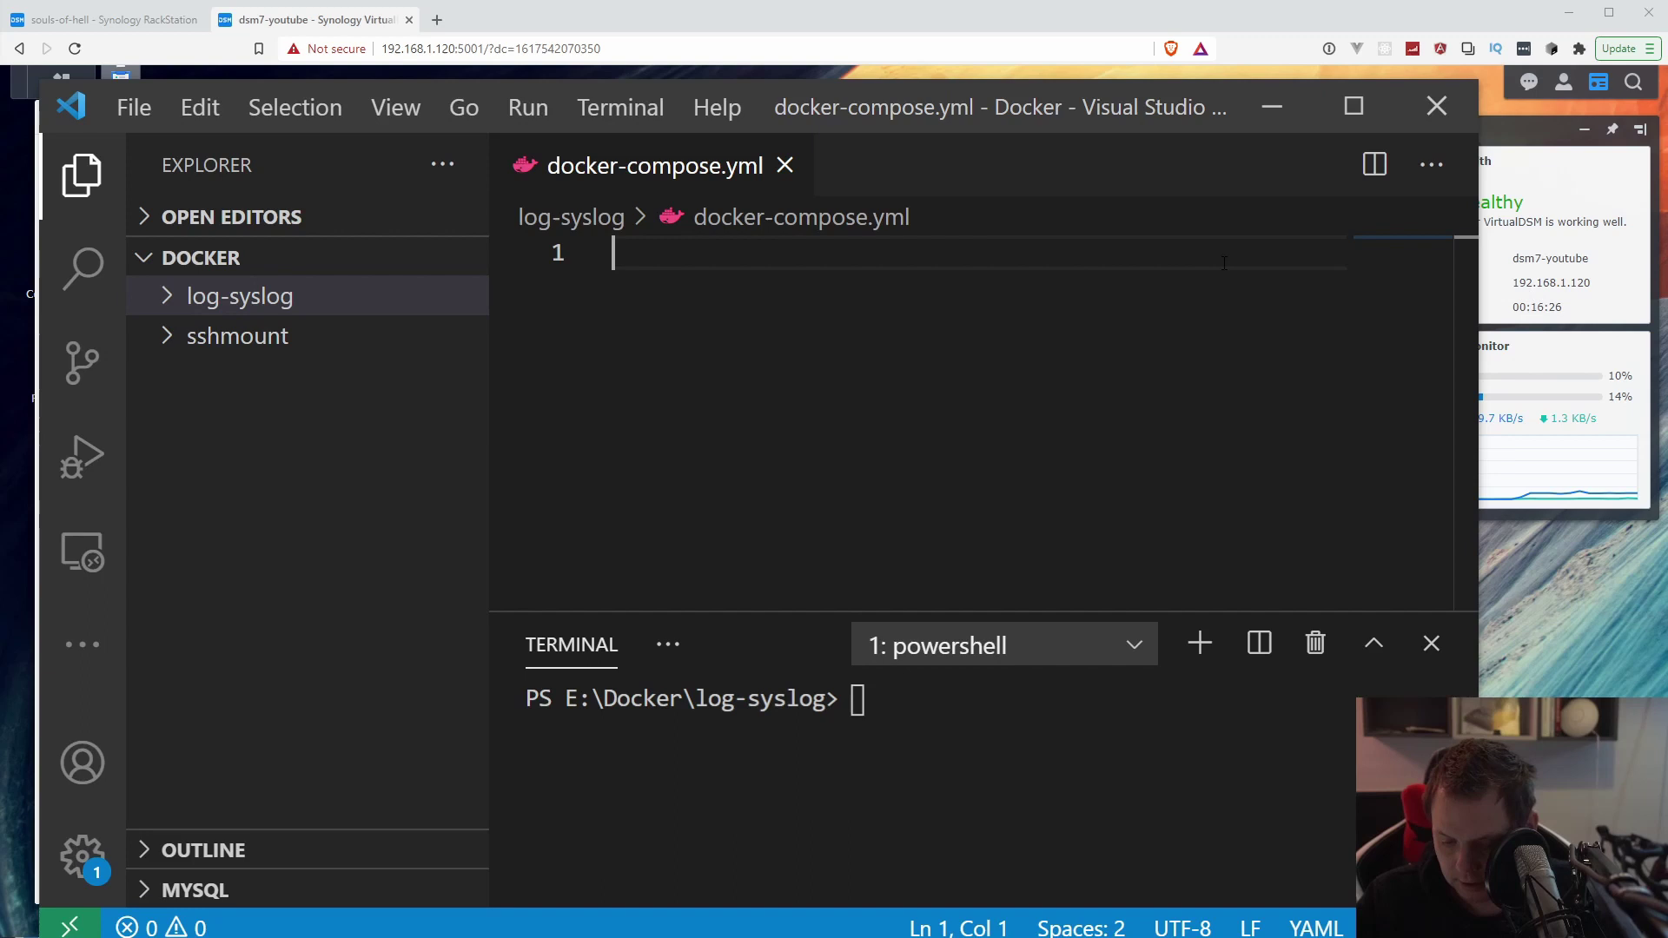
pyautogui.write('version')
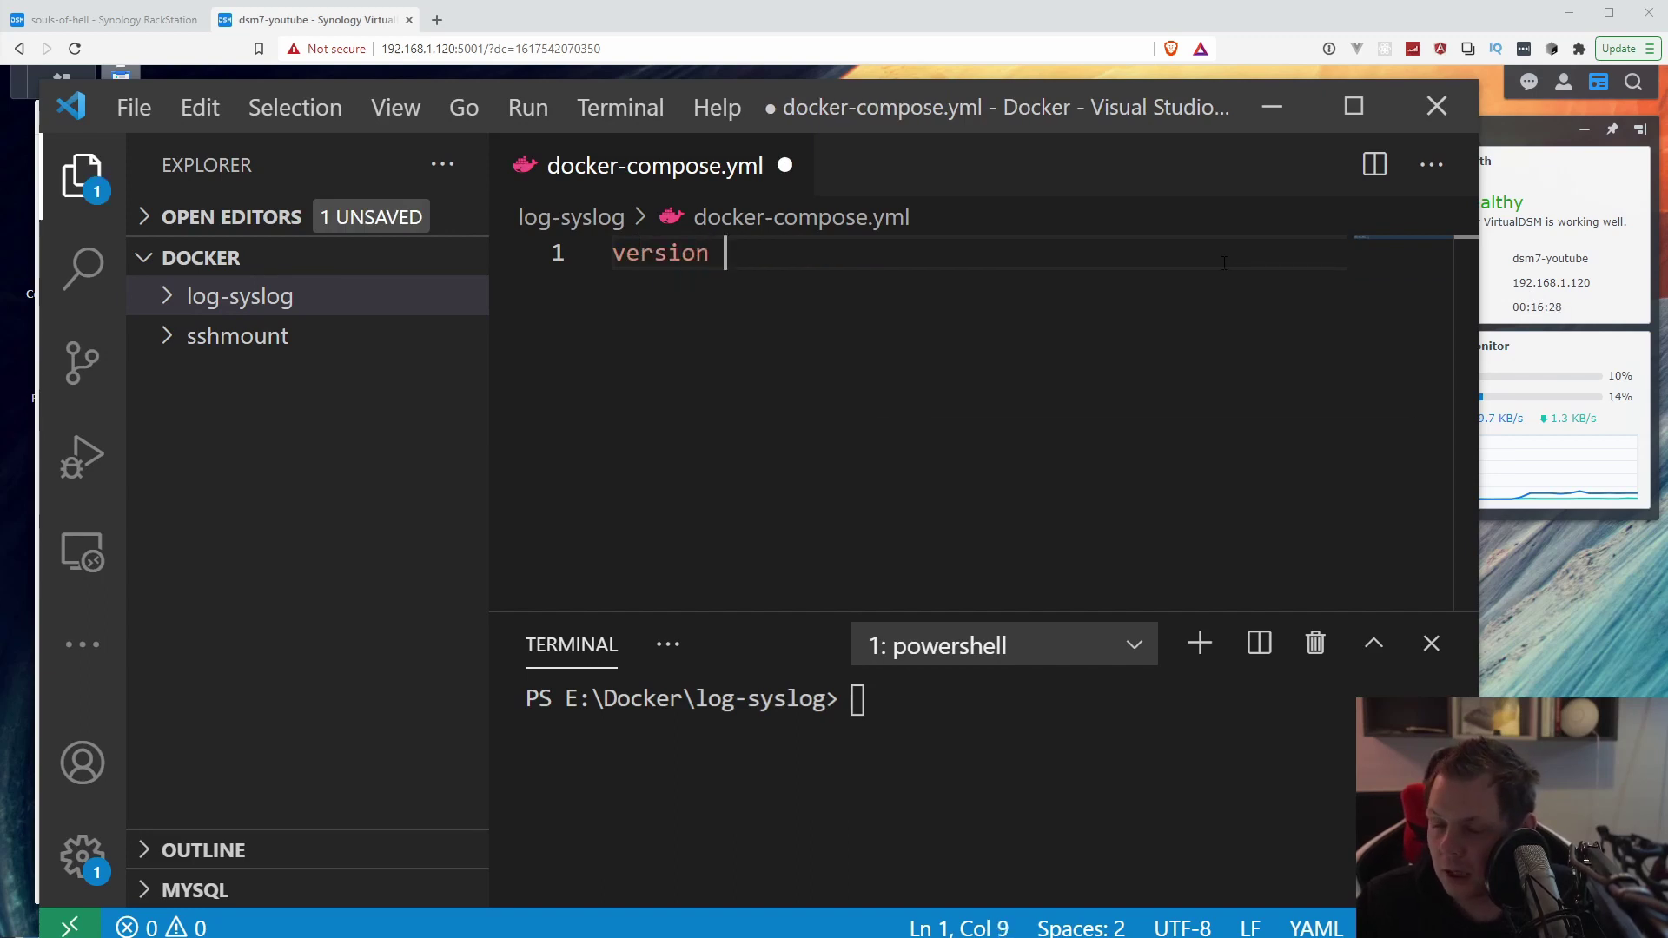
pyautogui.write('  "3.80')
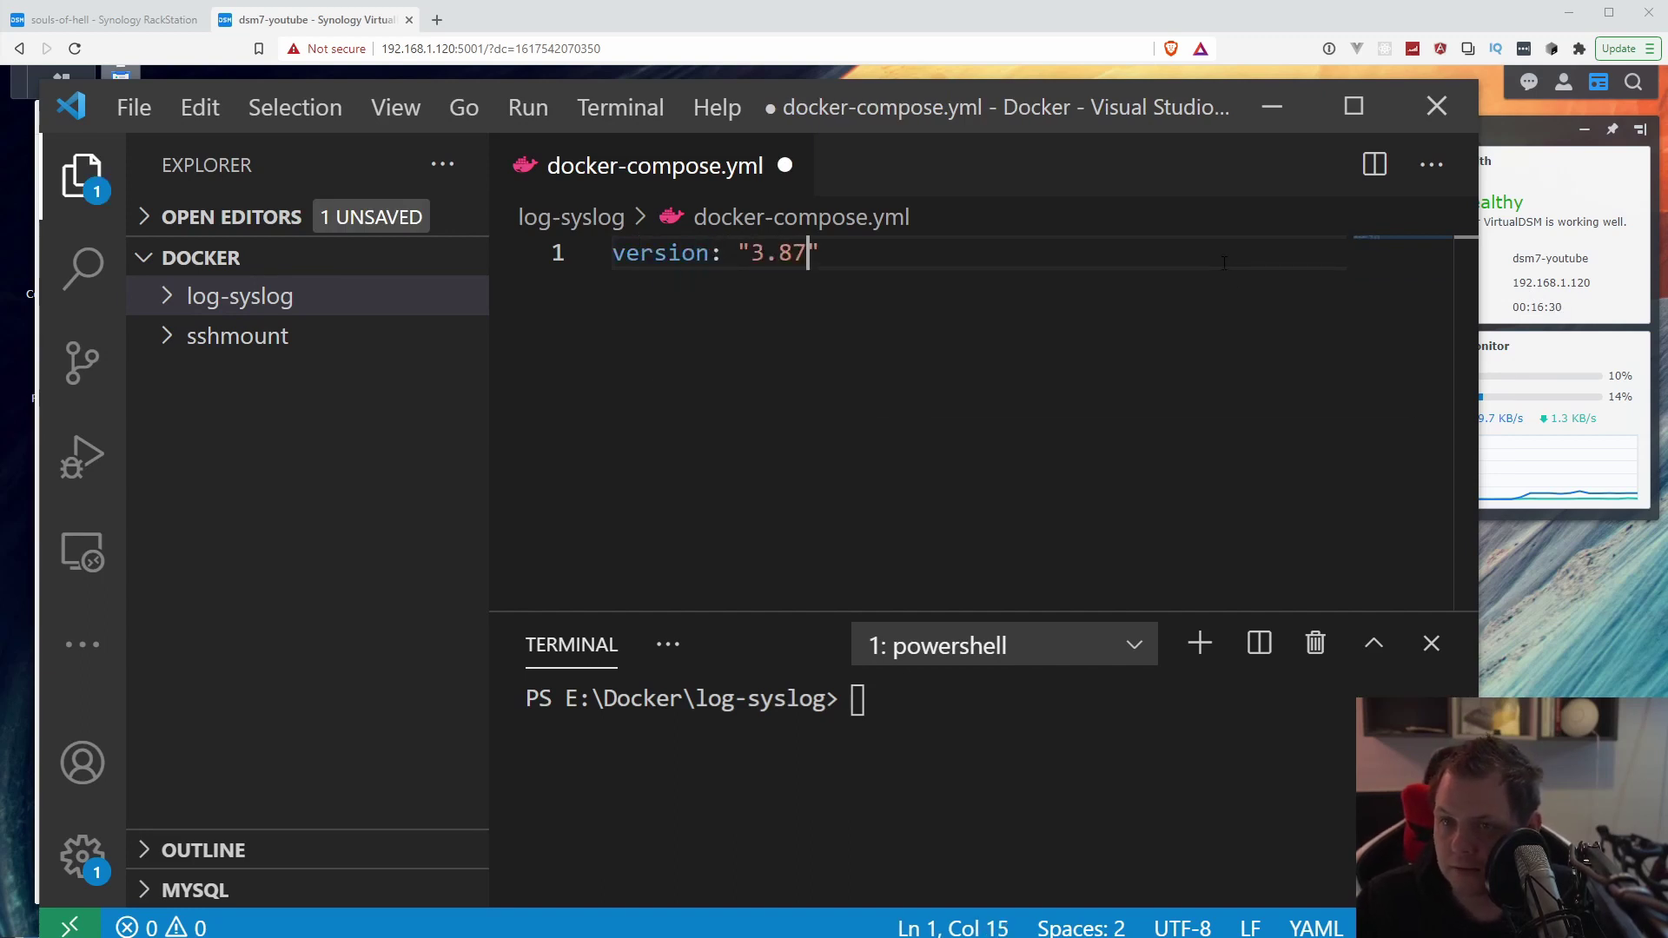
pyautogui.press('BackSpace')
pyautogui.press('BackSpace')
pyautogui.write('7')
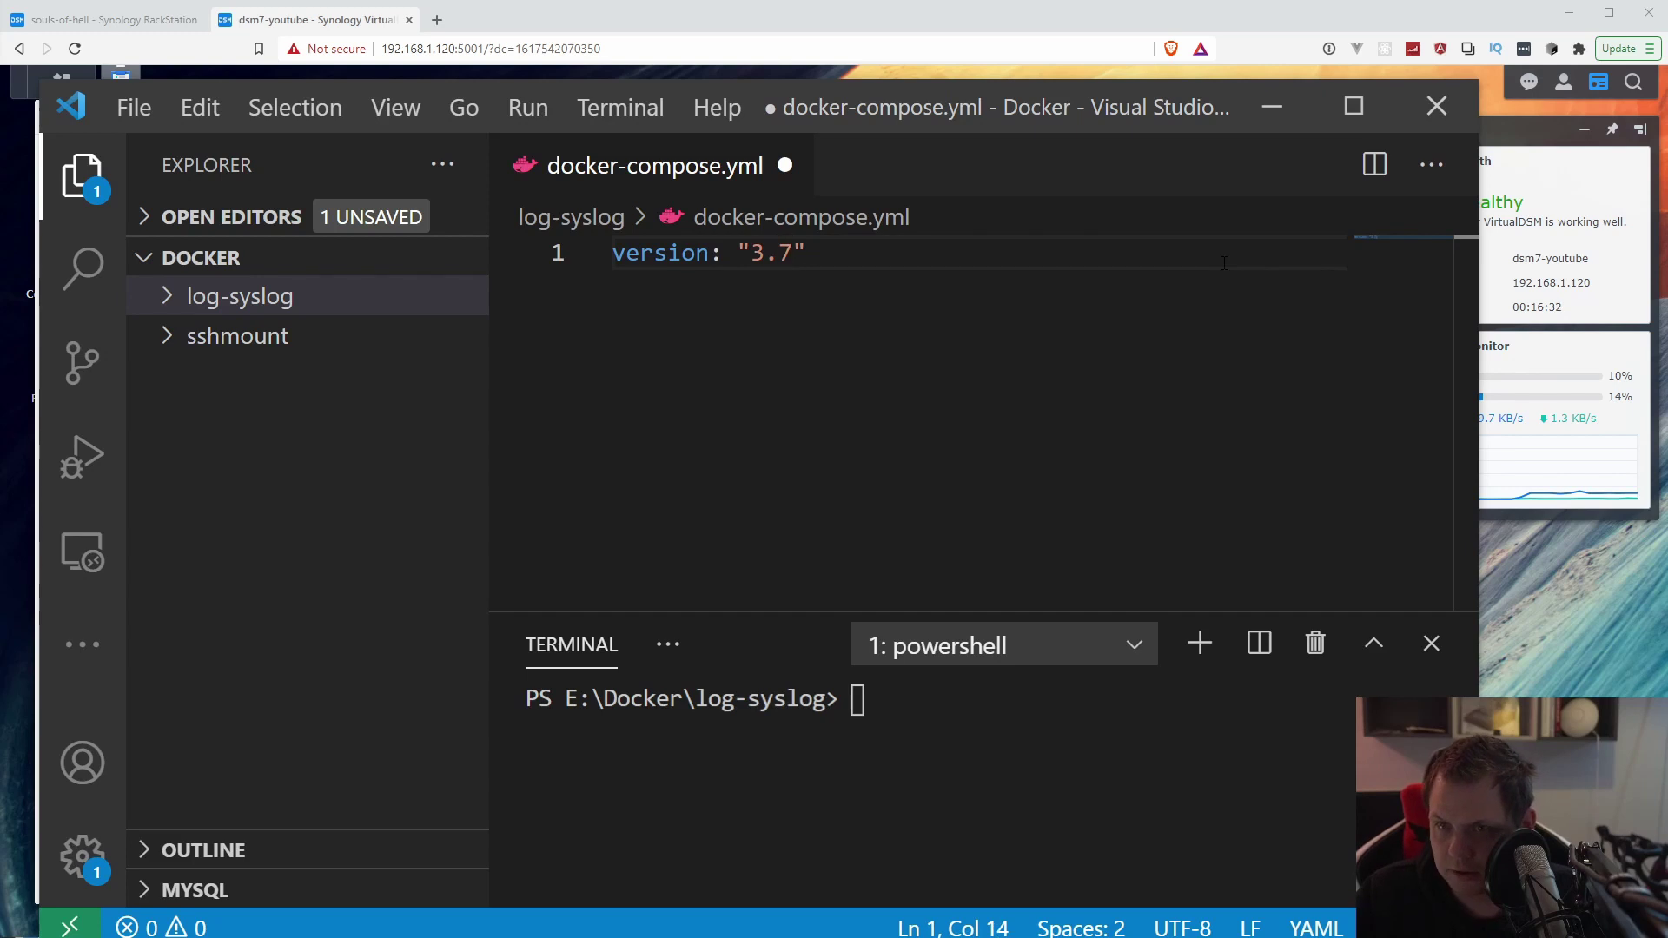
pyautogui.press('End')
pyautogui.press('Return')
pyautogui.press('Return')
pyautogui.write('ser')
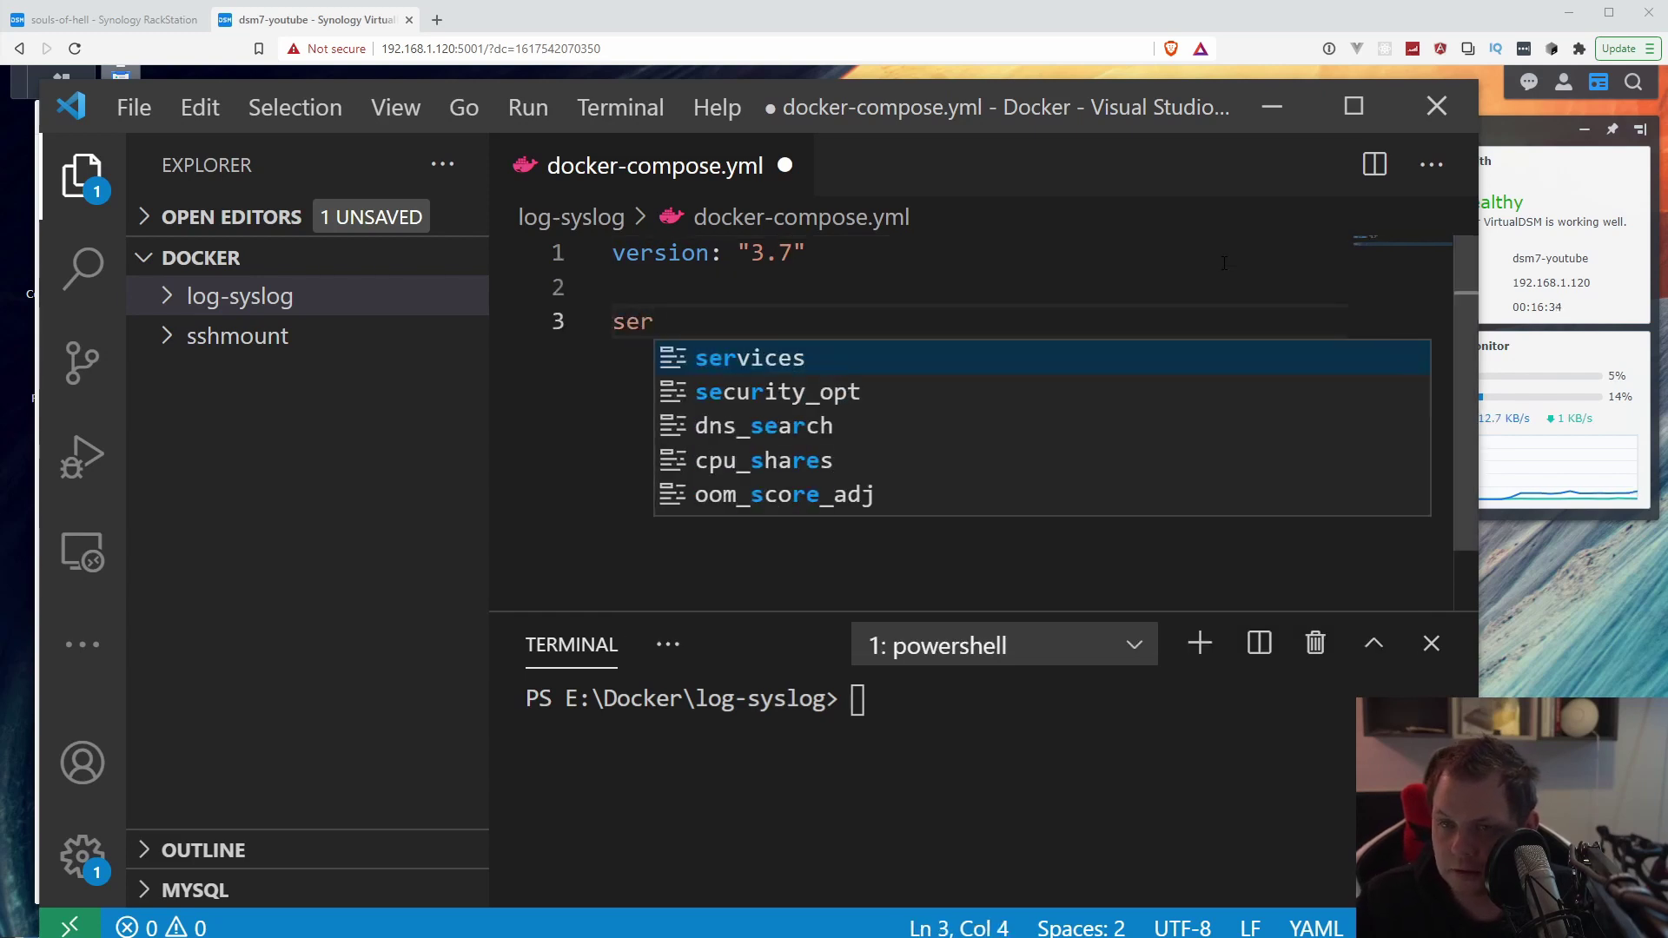
pyautogui.press('Return')
pyautogui.press('Return')
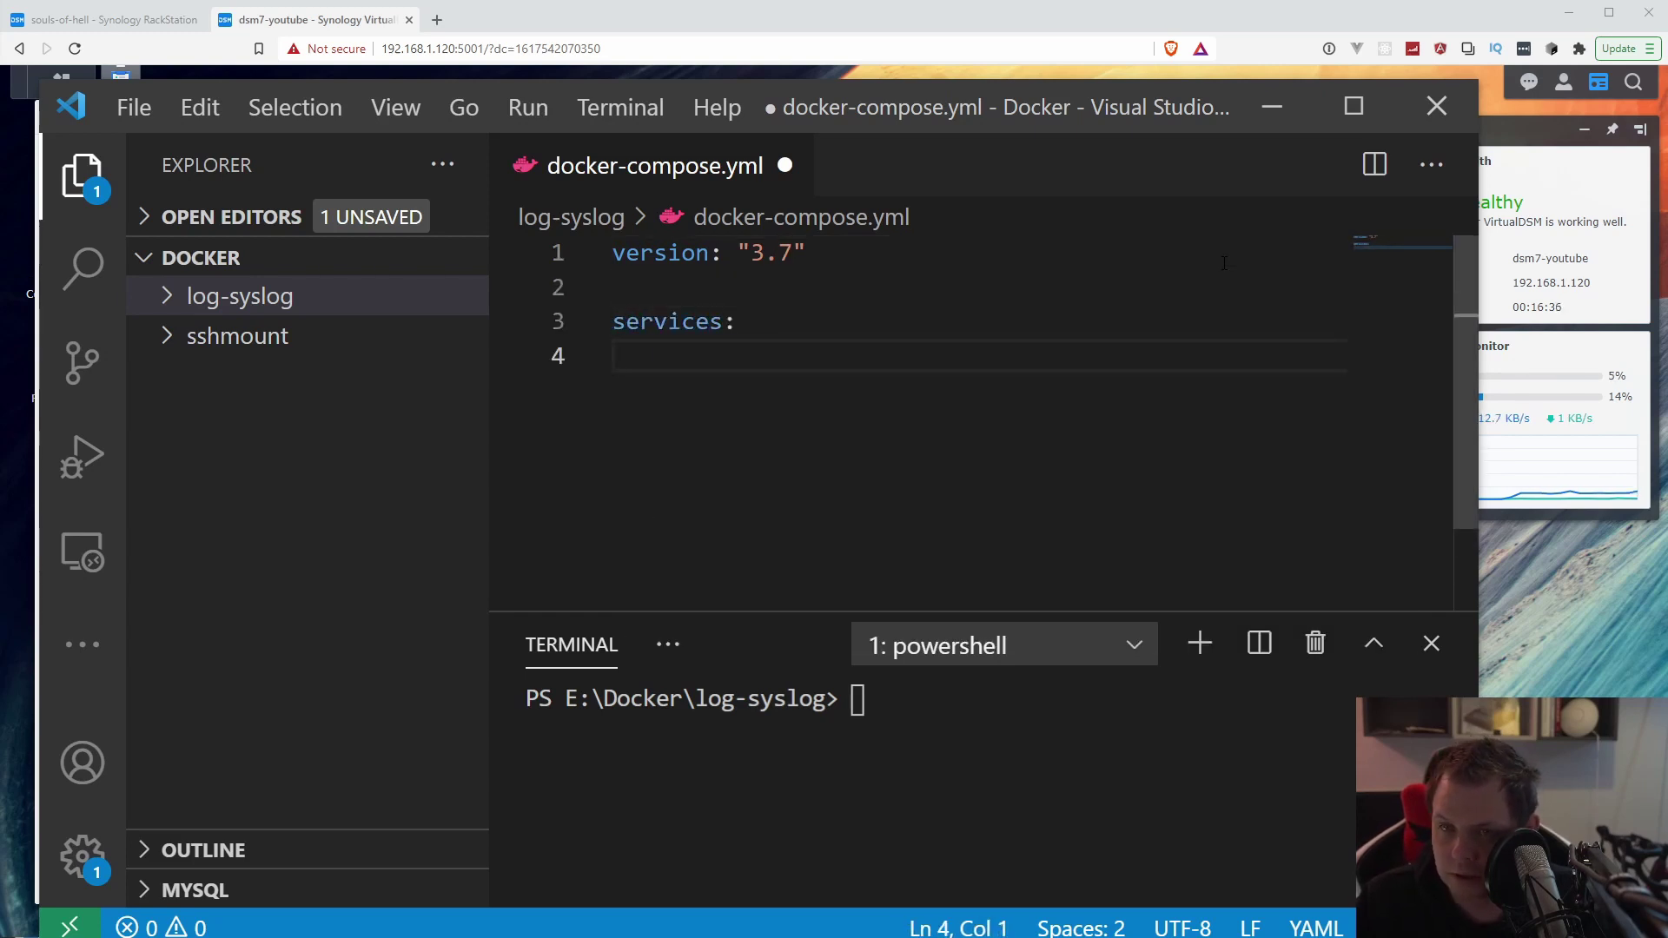
pyautogui.press('Tab')
pyautogui.write('nginx-')
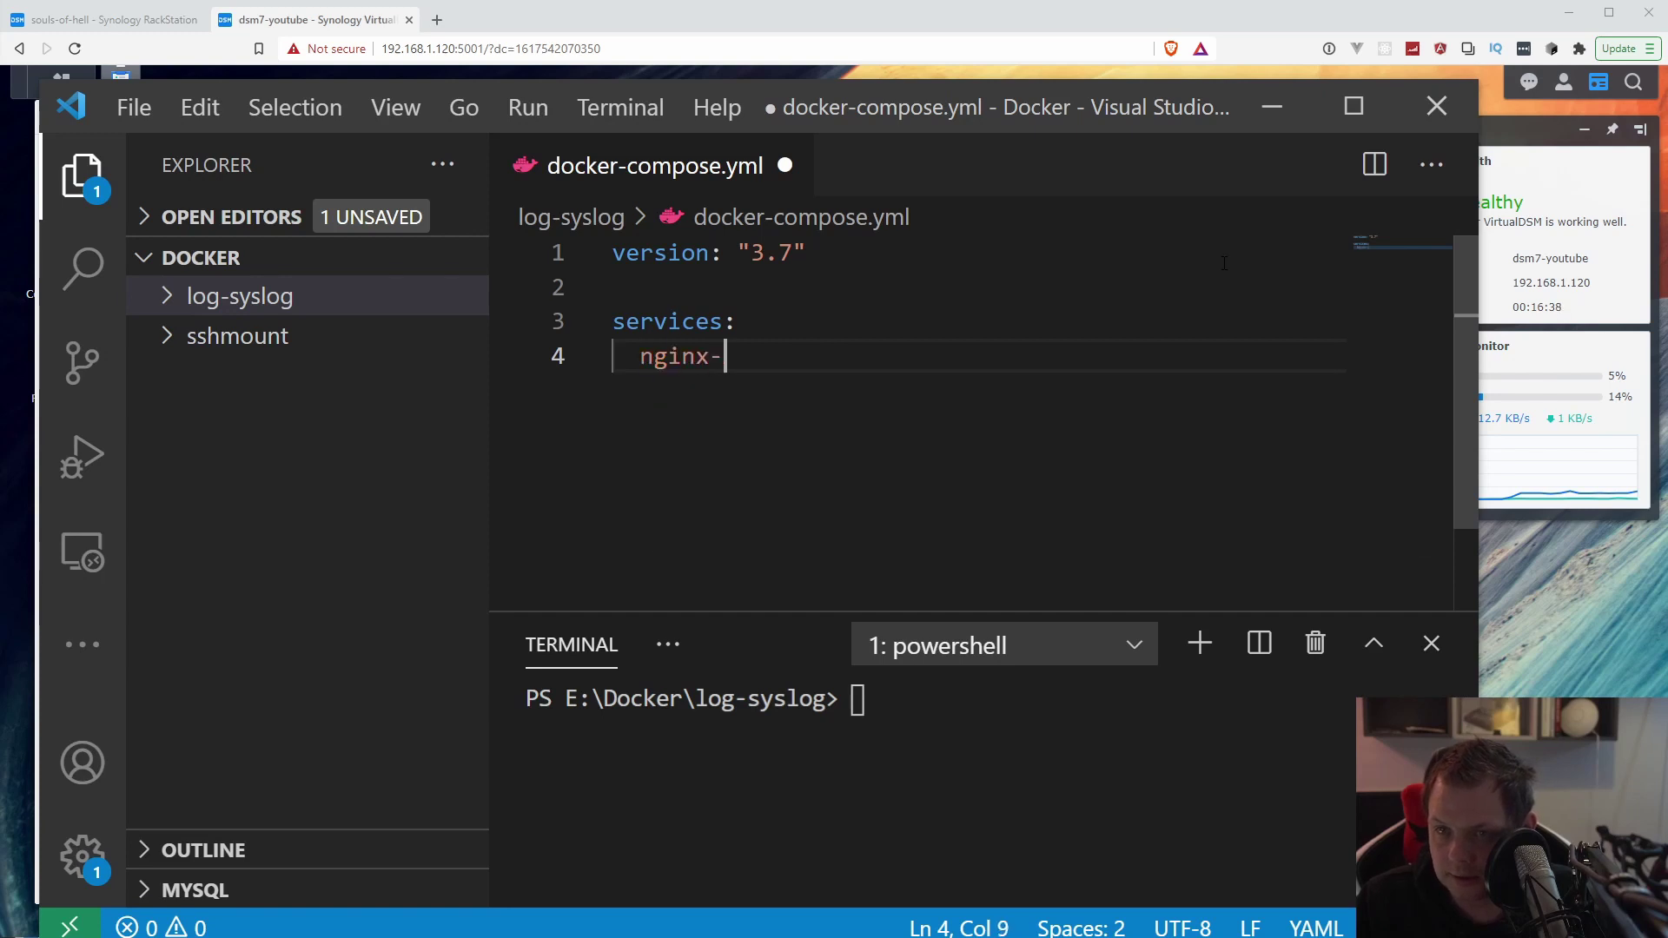
pyautogui.write('test:')
# Step: Give nginx-test the nginx image and a logging section using the syslog driver
pyautogui.press('Return')
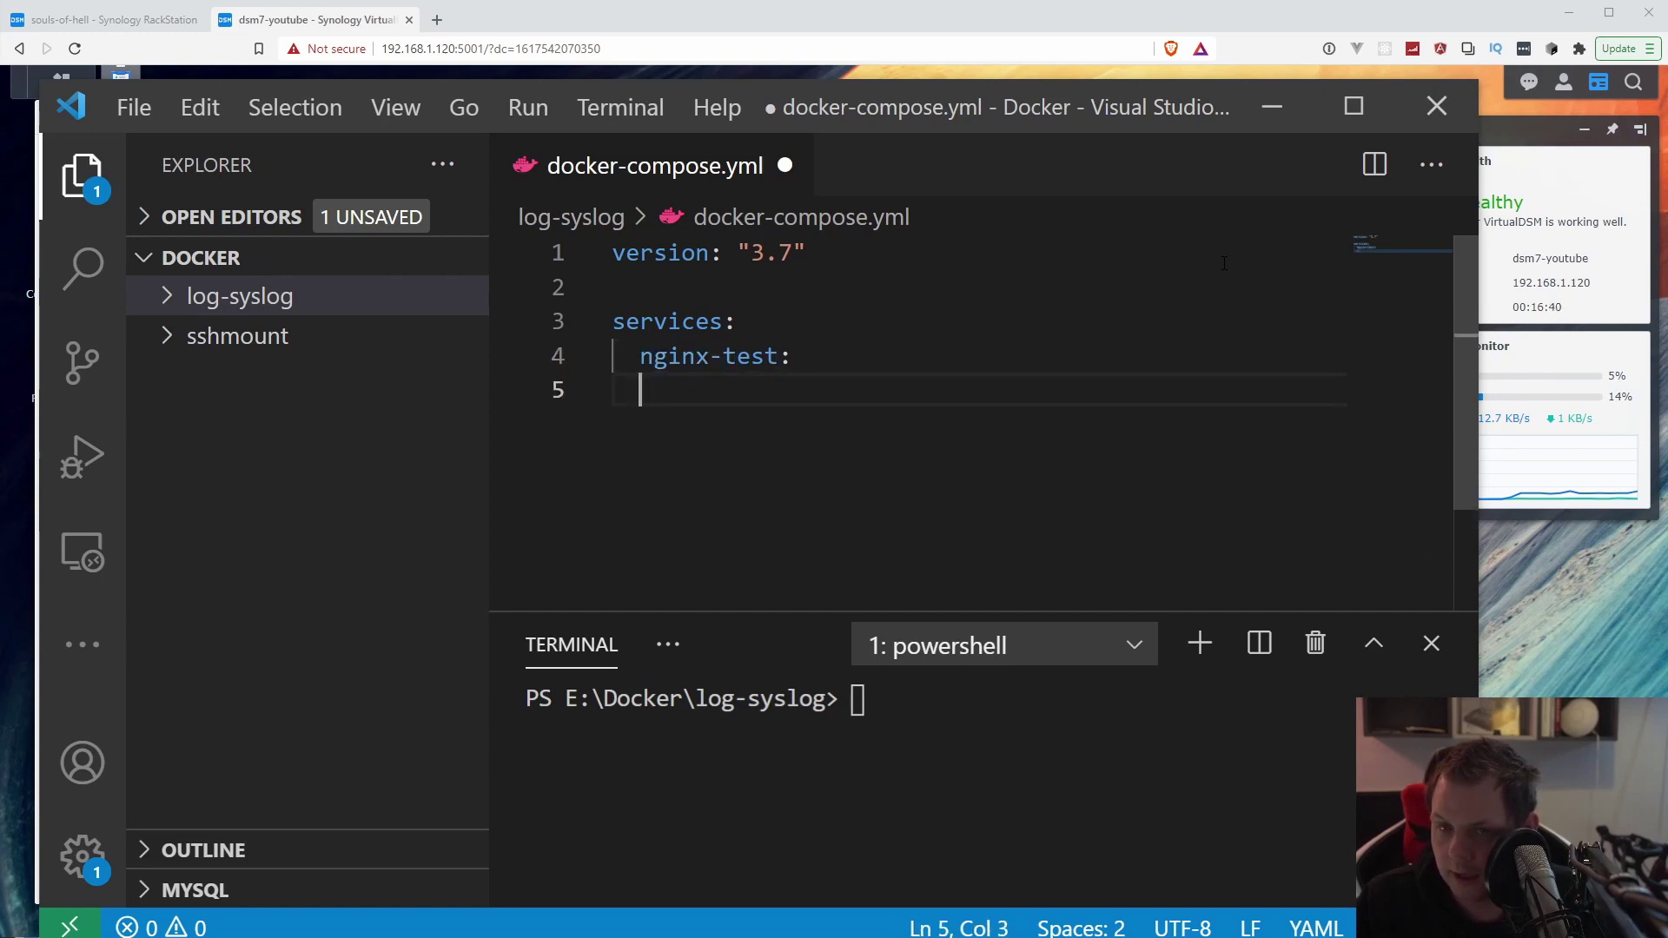
pyautogui.press('Tab')
pyautogui.write('im')
pyautogui.press('BackSpace')
pyautogui.press('BackSpace')
pyautogui.press('BackSpace')
pyautogui.press('Tab')
pyautogui.write('image: nginx')
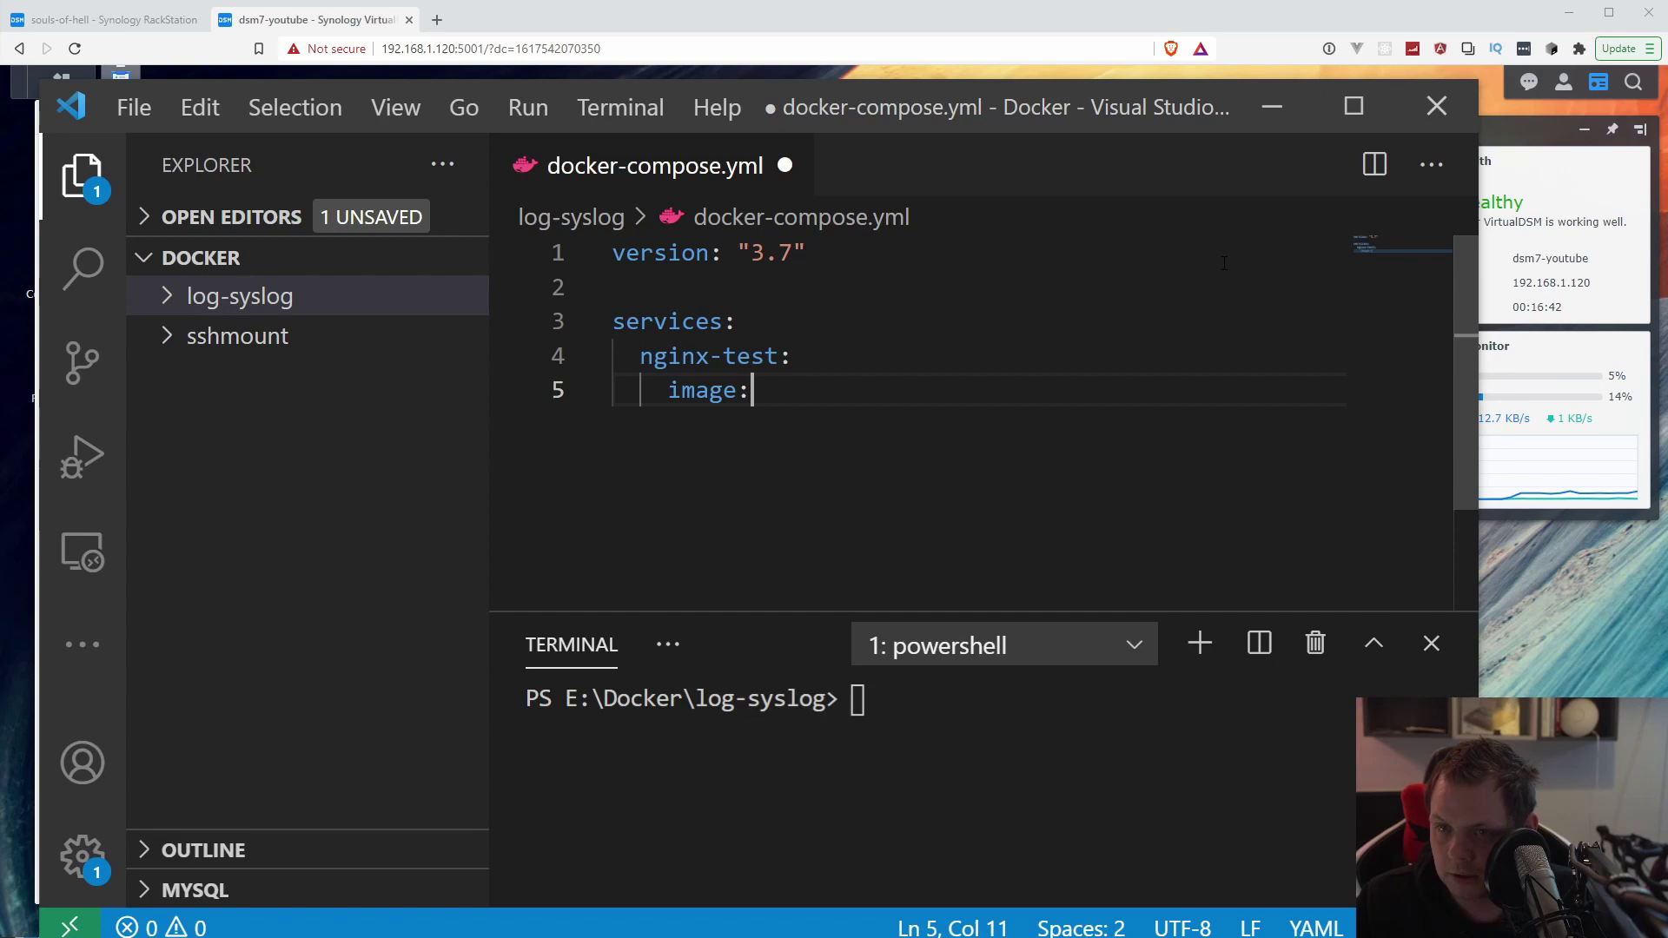
pyautogui.press('Return')
pyautogui.press('Return')
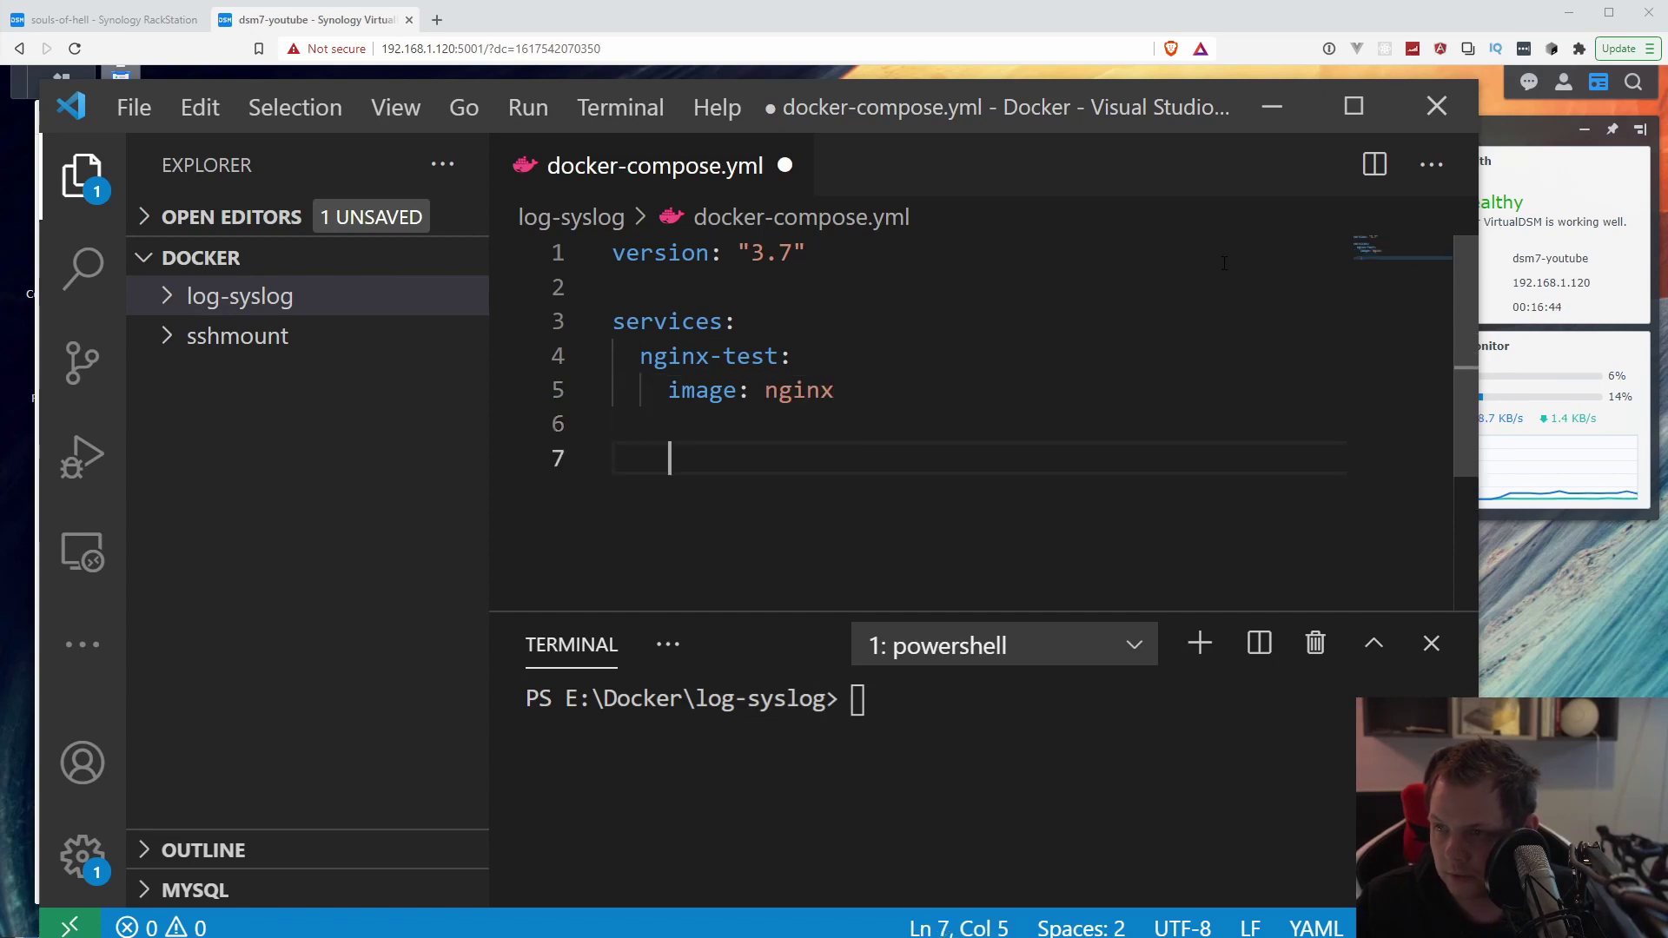
pyautogui.write('logging:')
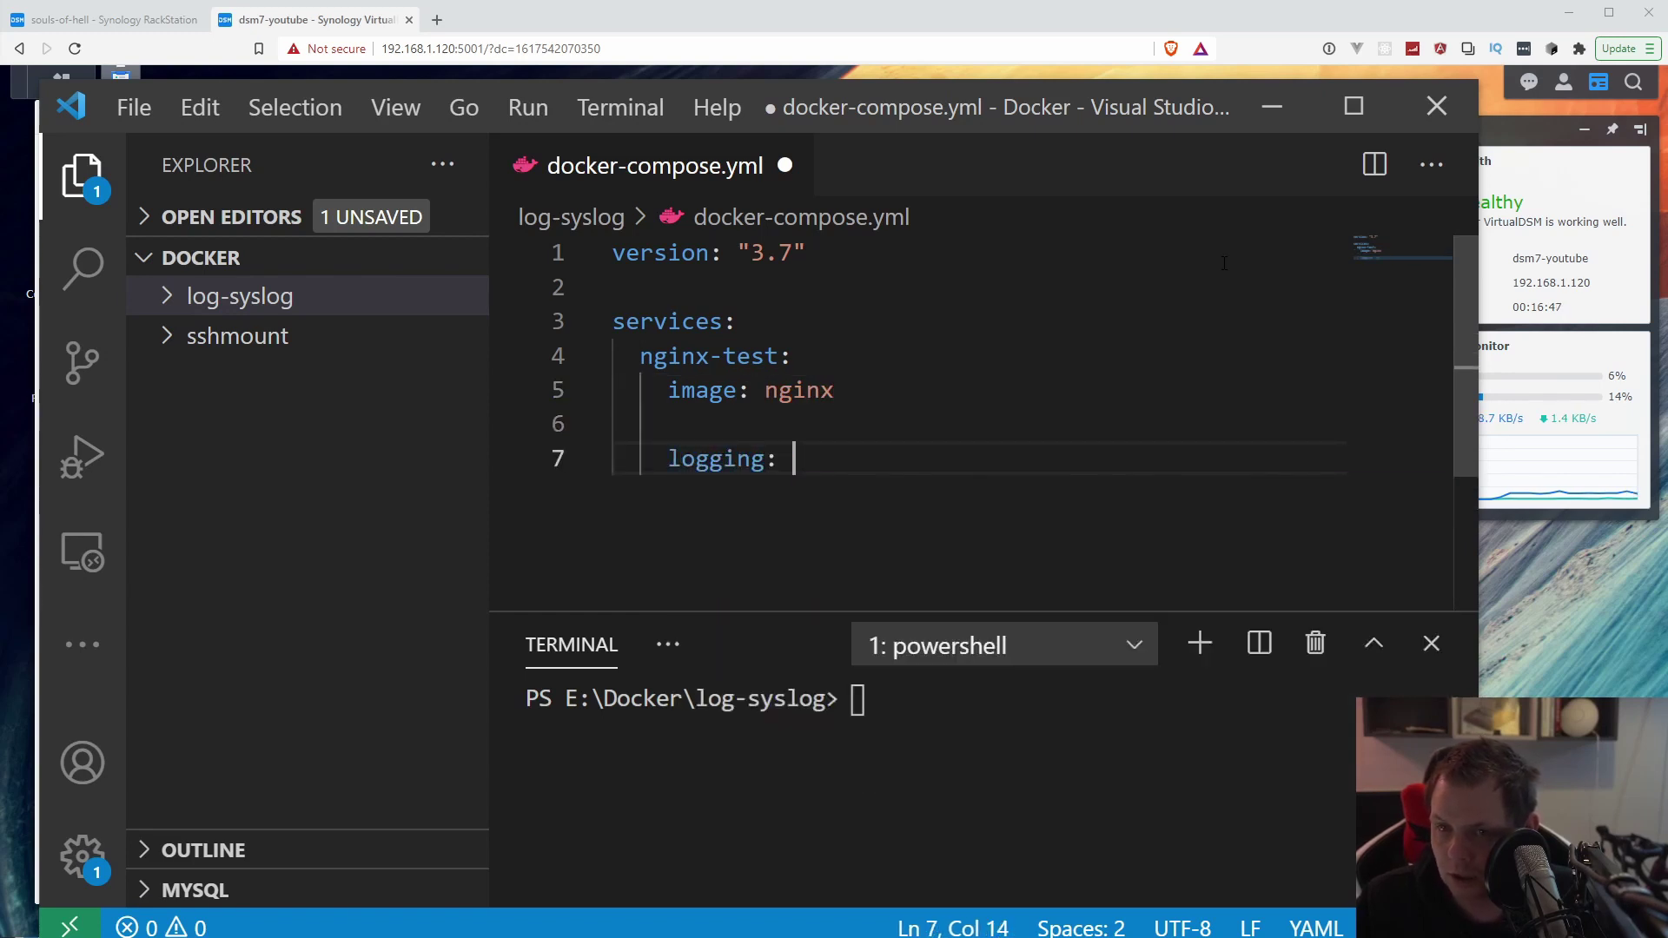
pyautogui.press('Return')
pyautogui.write('d')
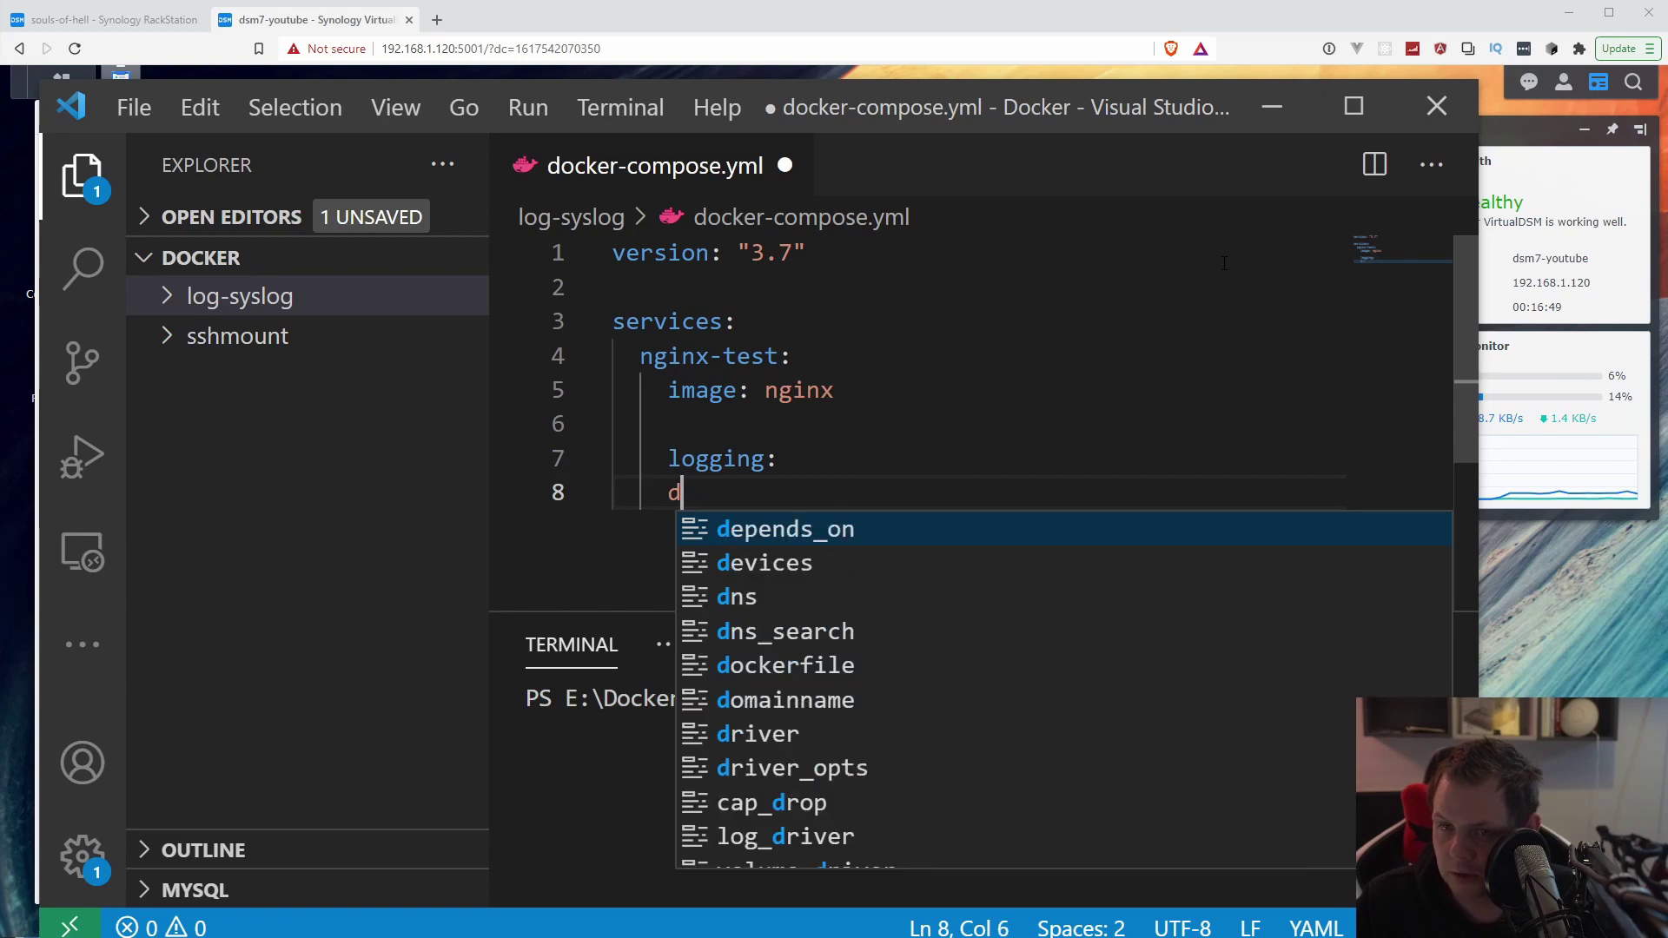
pyautogui.press('BackSpace')
pyautogui.write('driver: syslog')
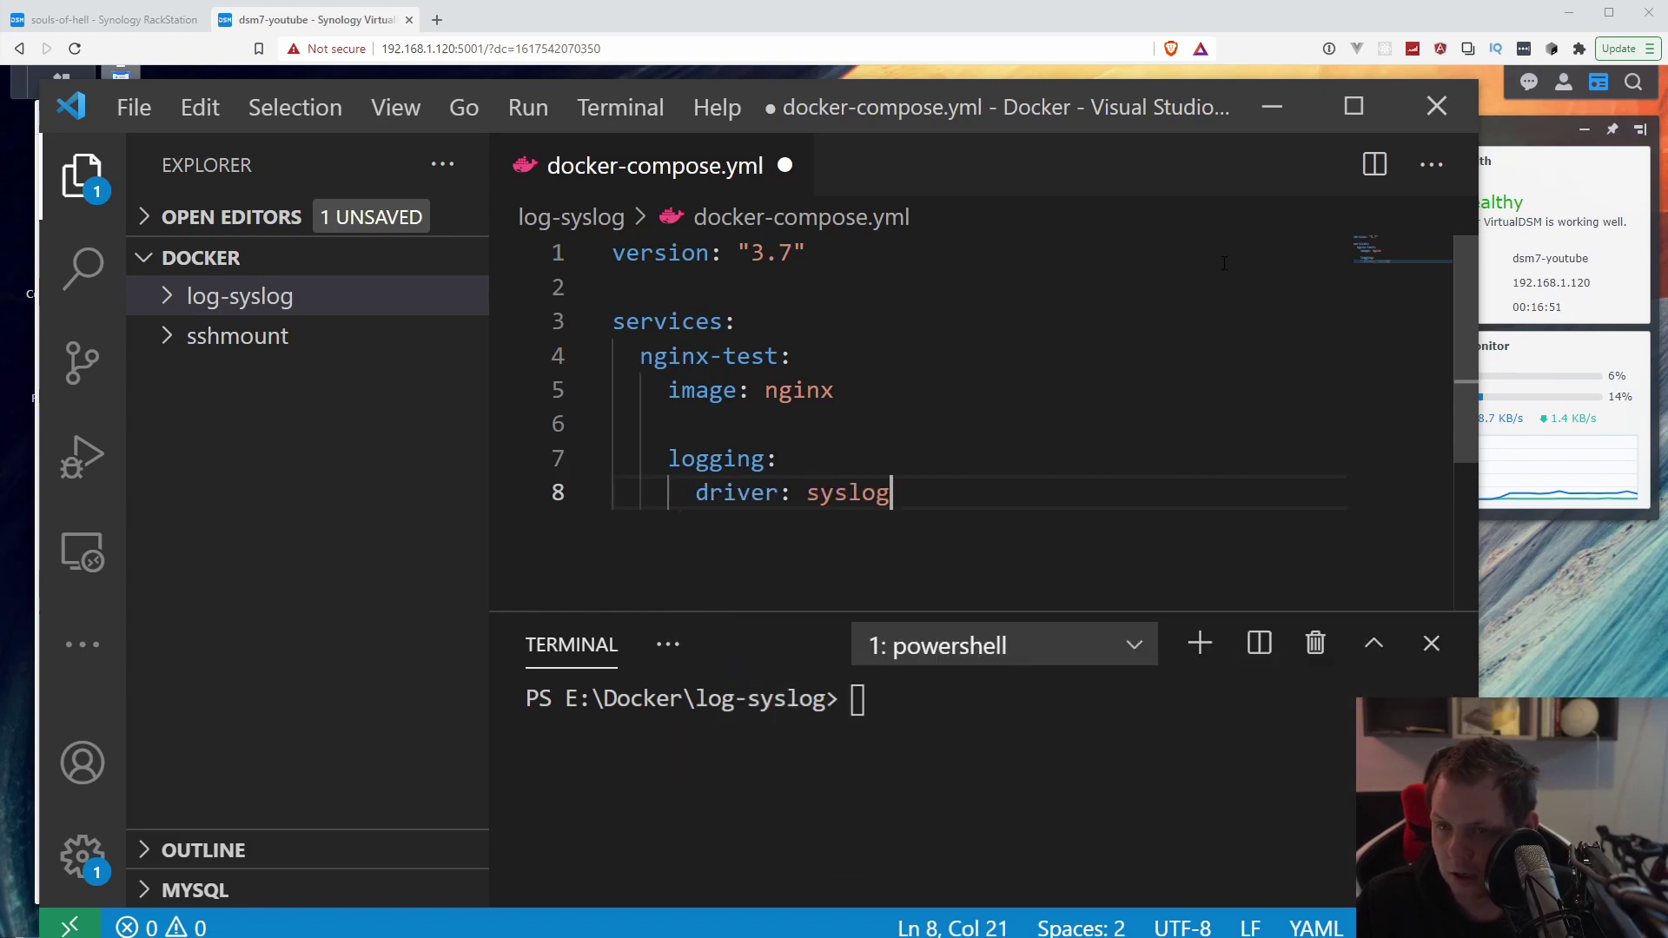
pyautogui.press('Return')
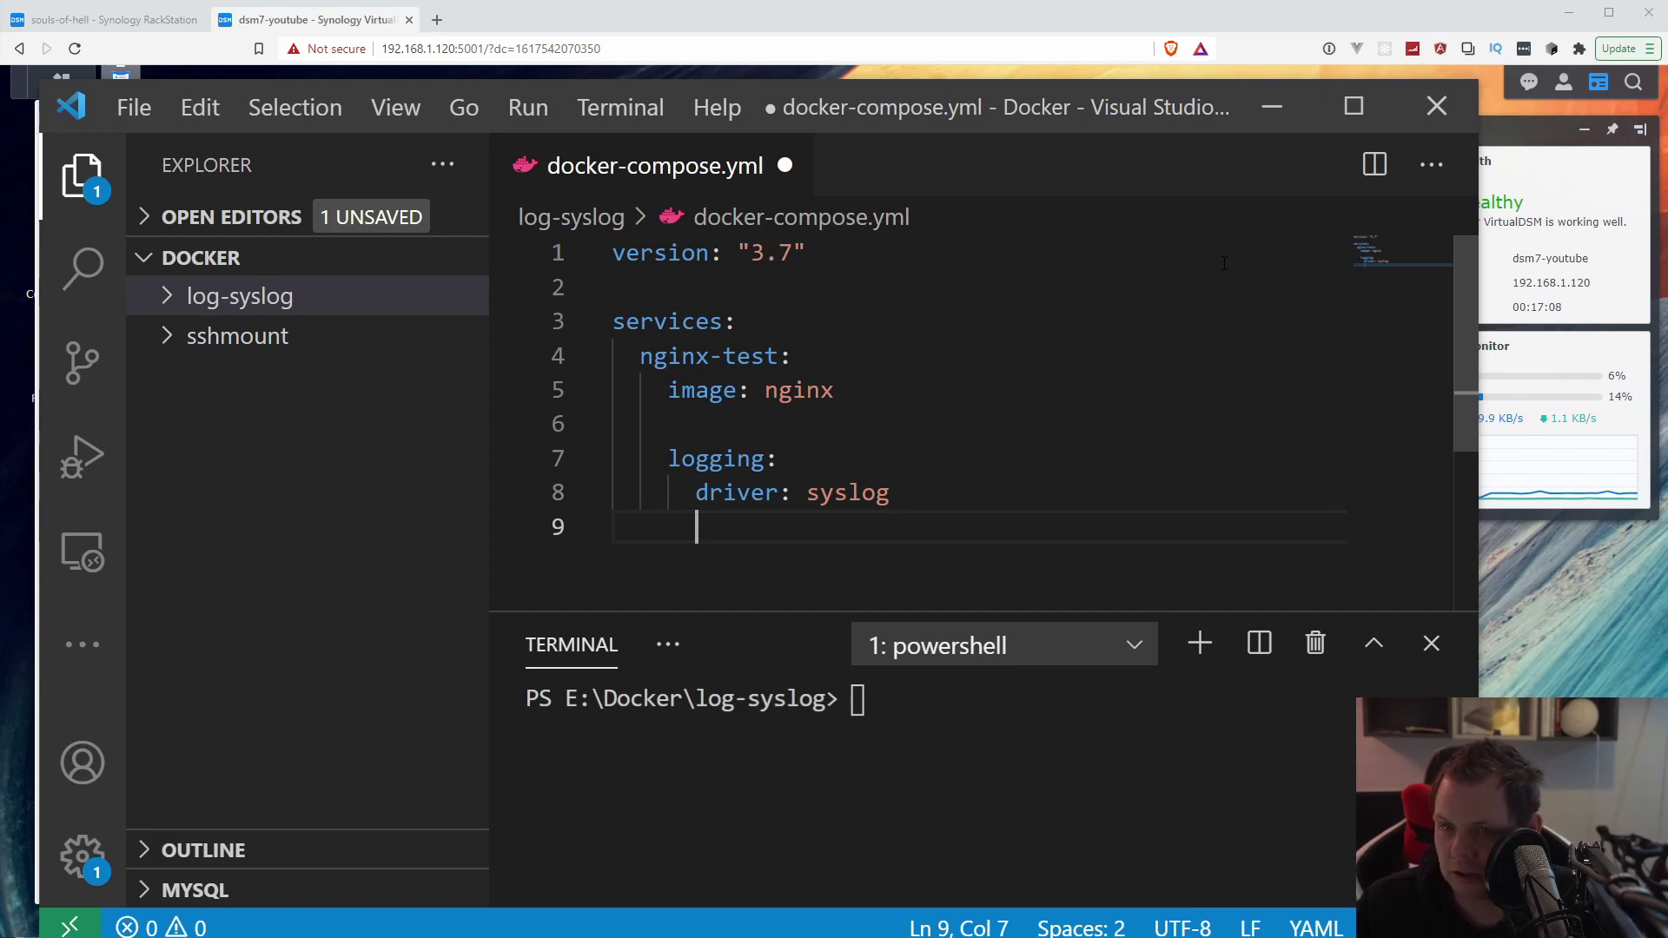
# Step: Add the option syslog-address "udp://192.168.1.120:514" and save the file
pyautogui.write('options:')
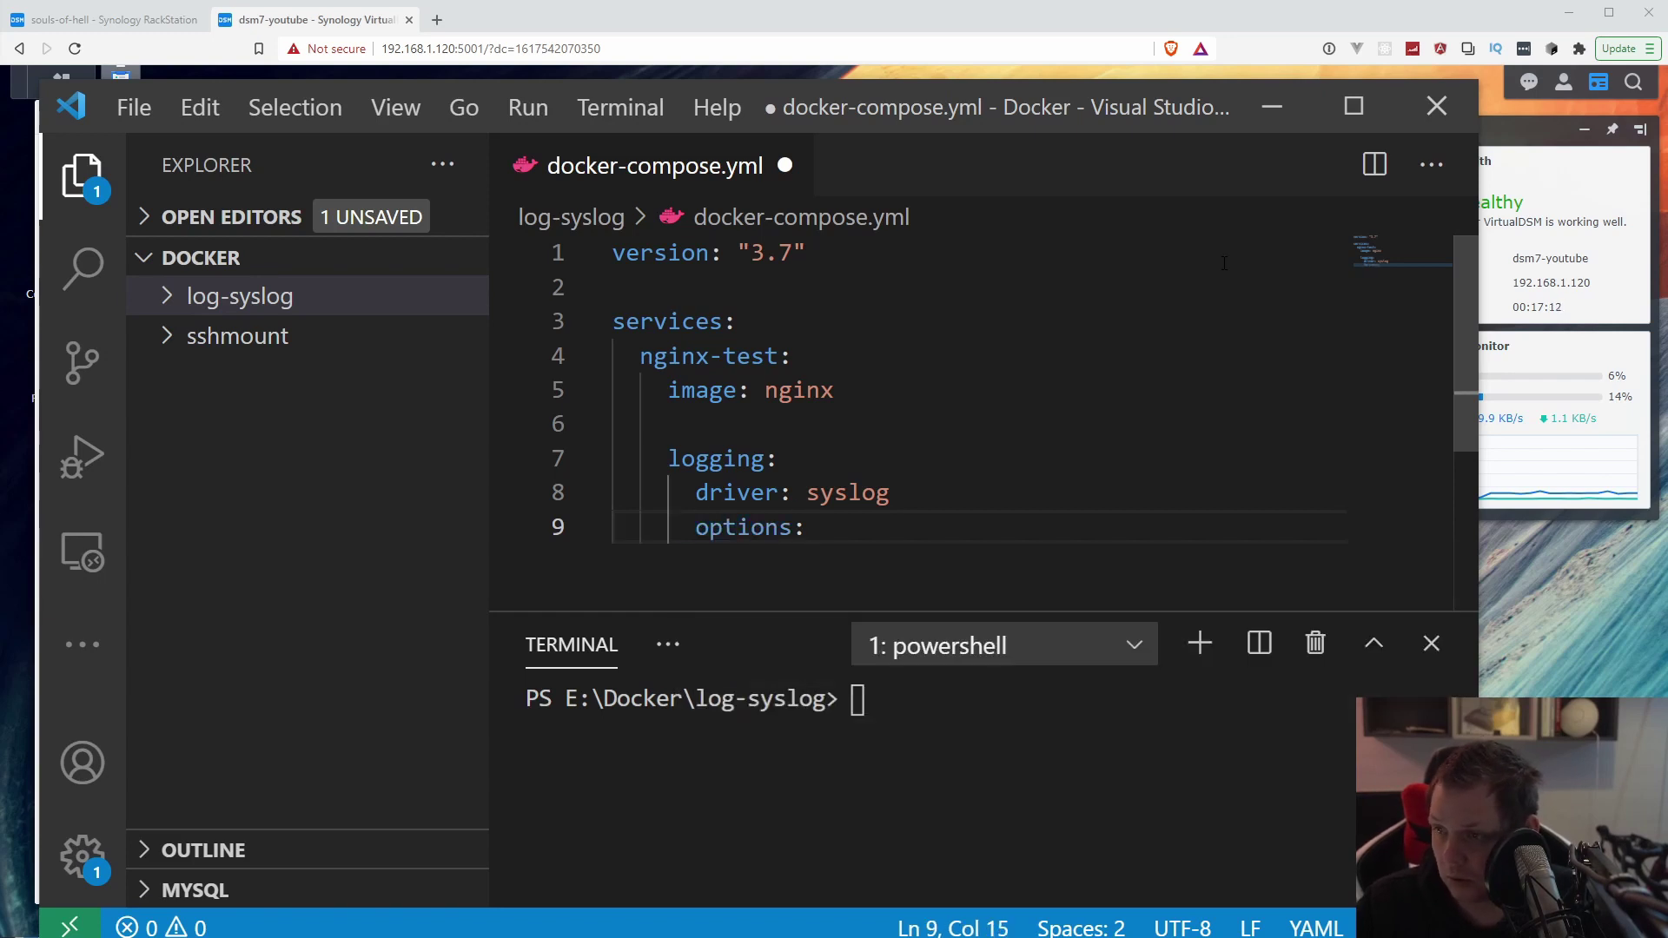
pyautogui.press('Return')
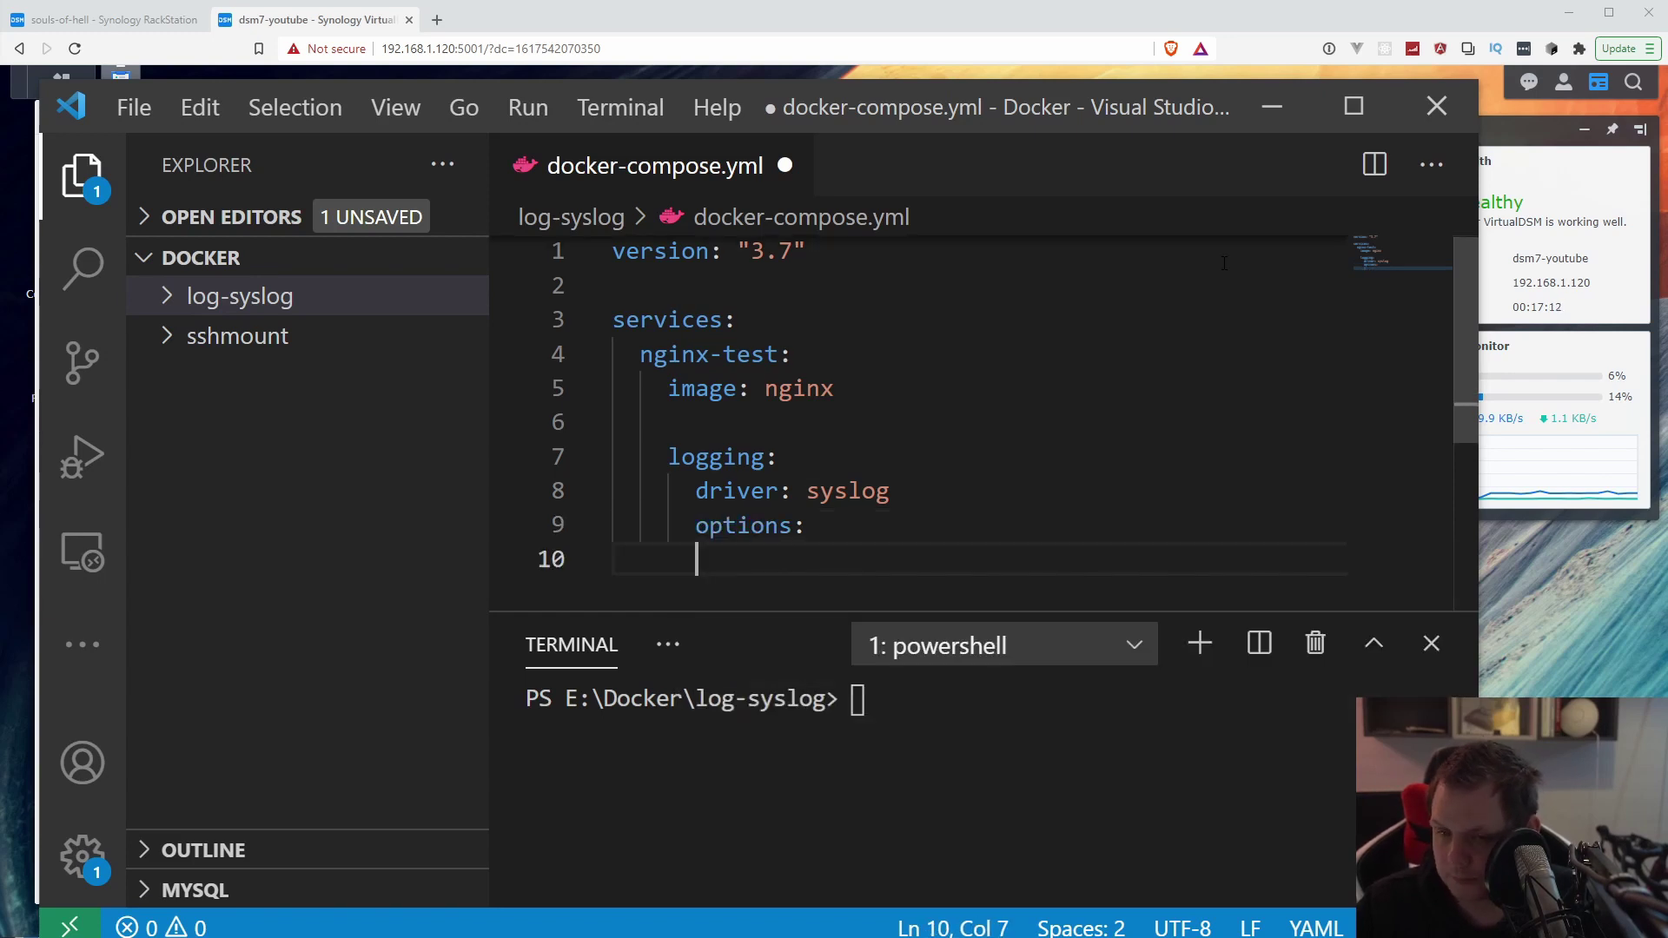
pyautogui.press('Tab')
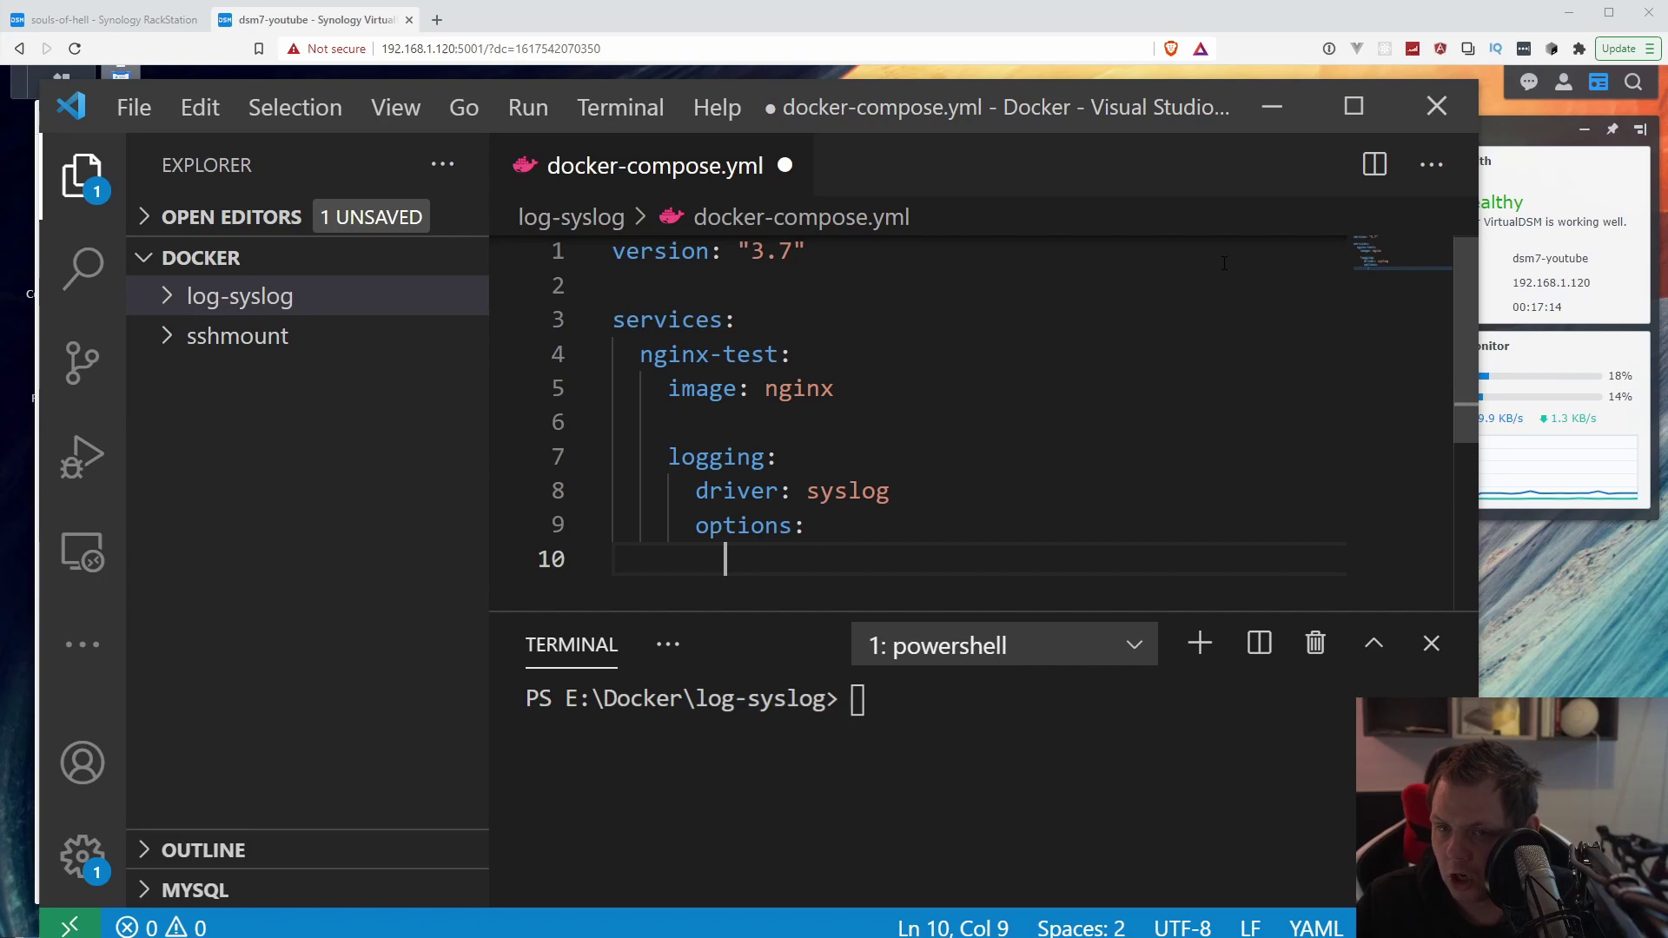
pyautogui.write('syslog-')
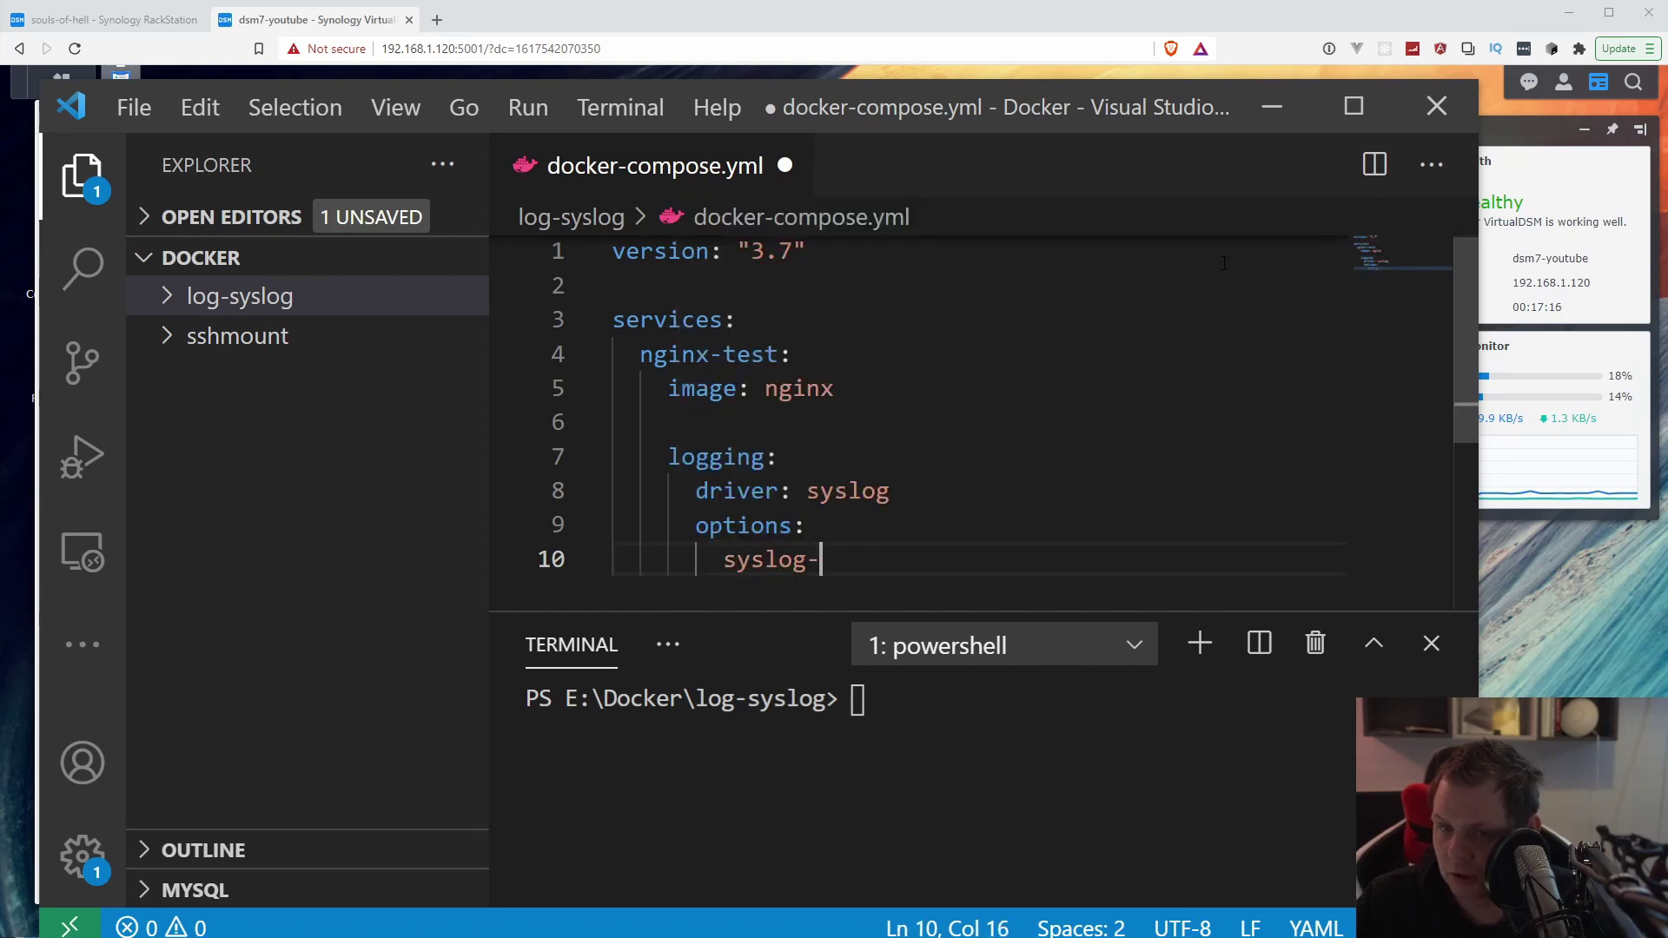
pyautogui.write('address: ')
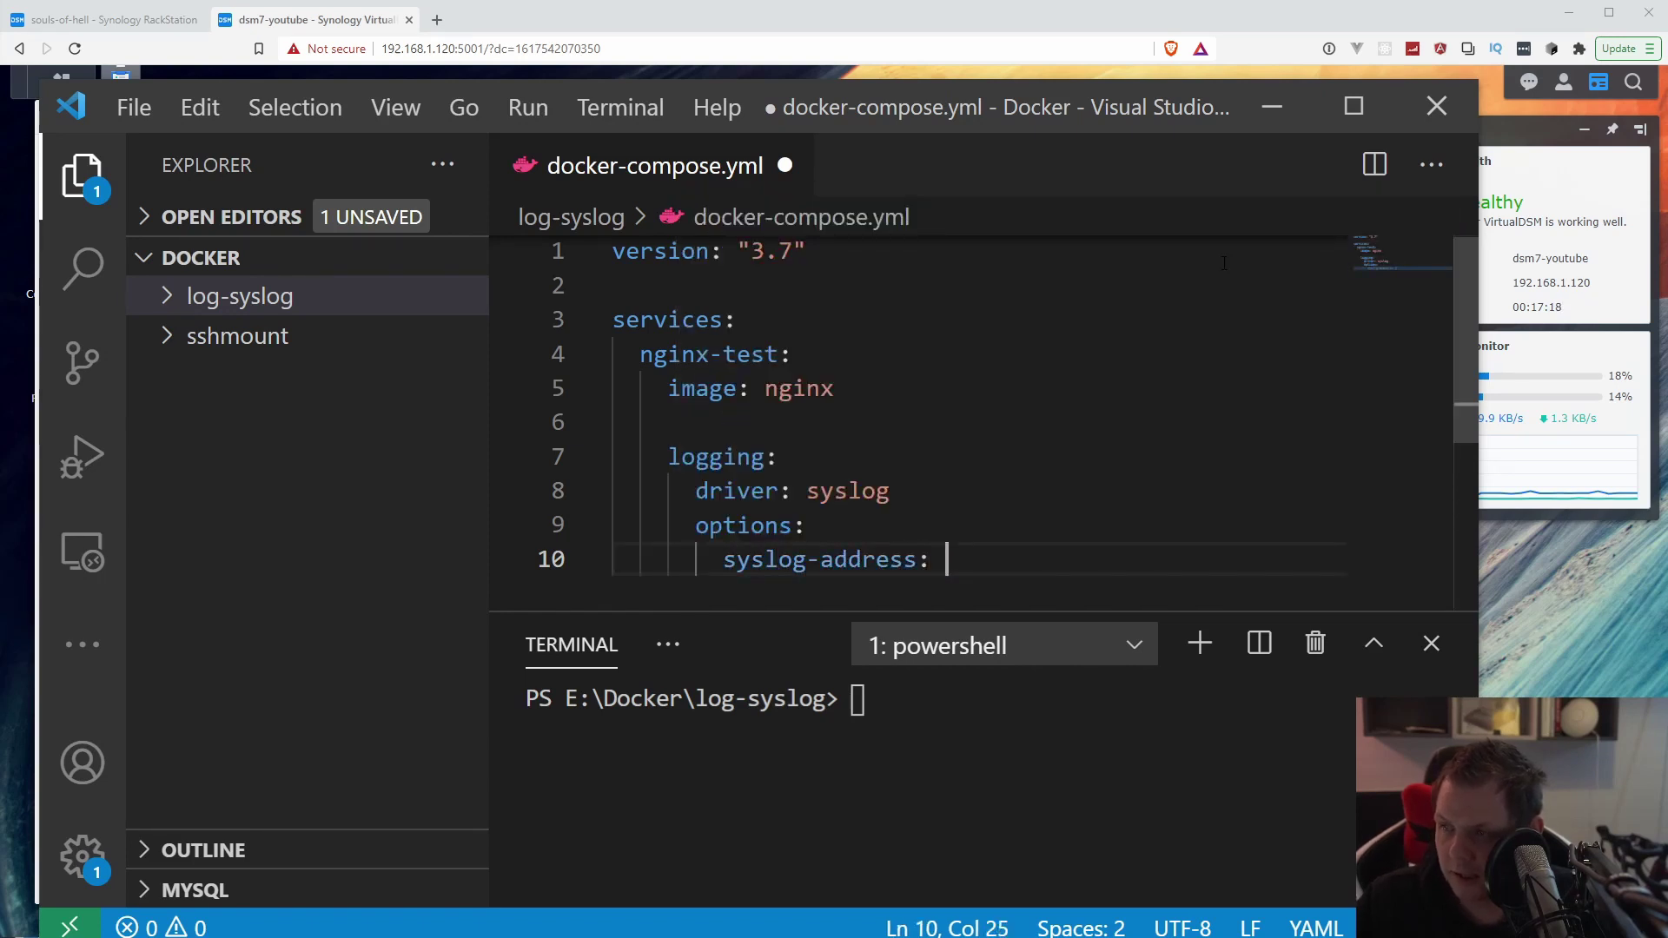
pyautogui.write('"u')
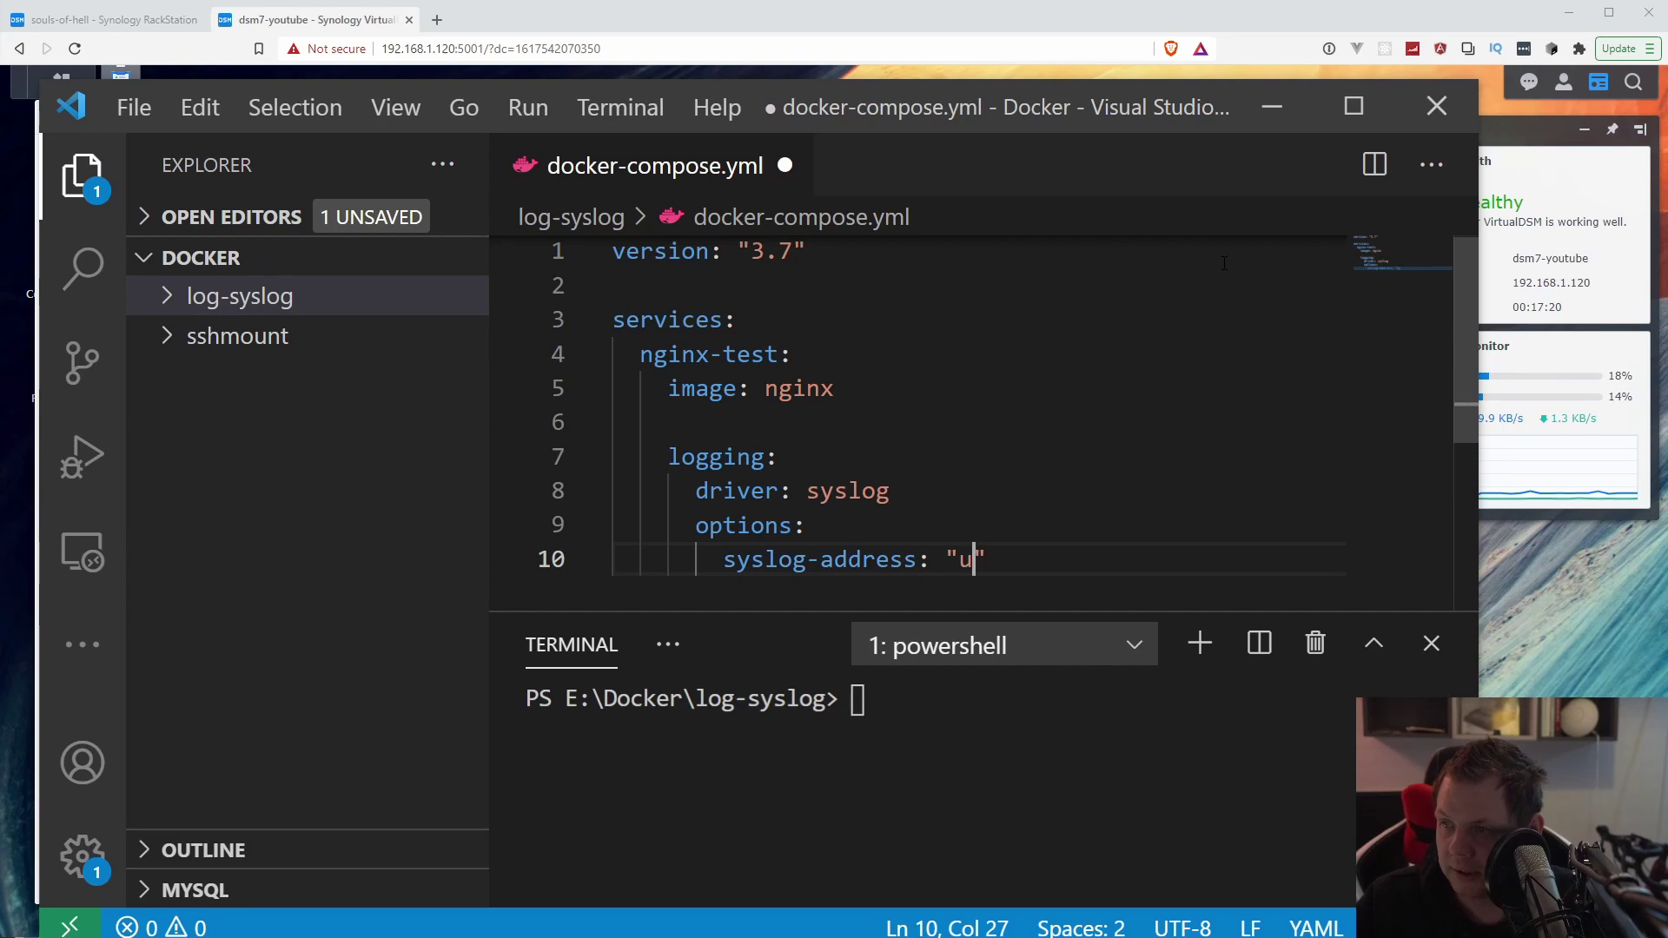
pyautogui.write('dp:')
pyautogui.write('//')
pyautogui.write('192.168.1.')
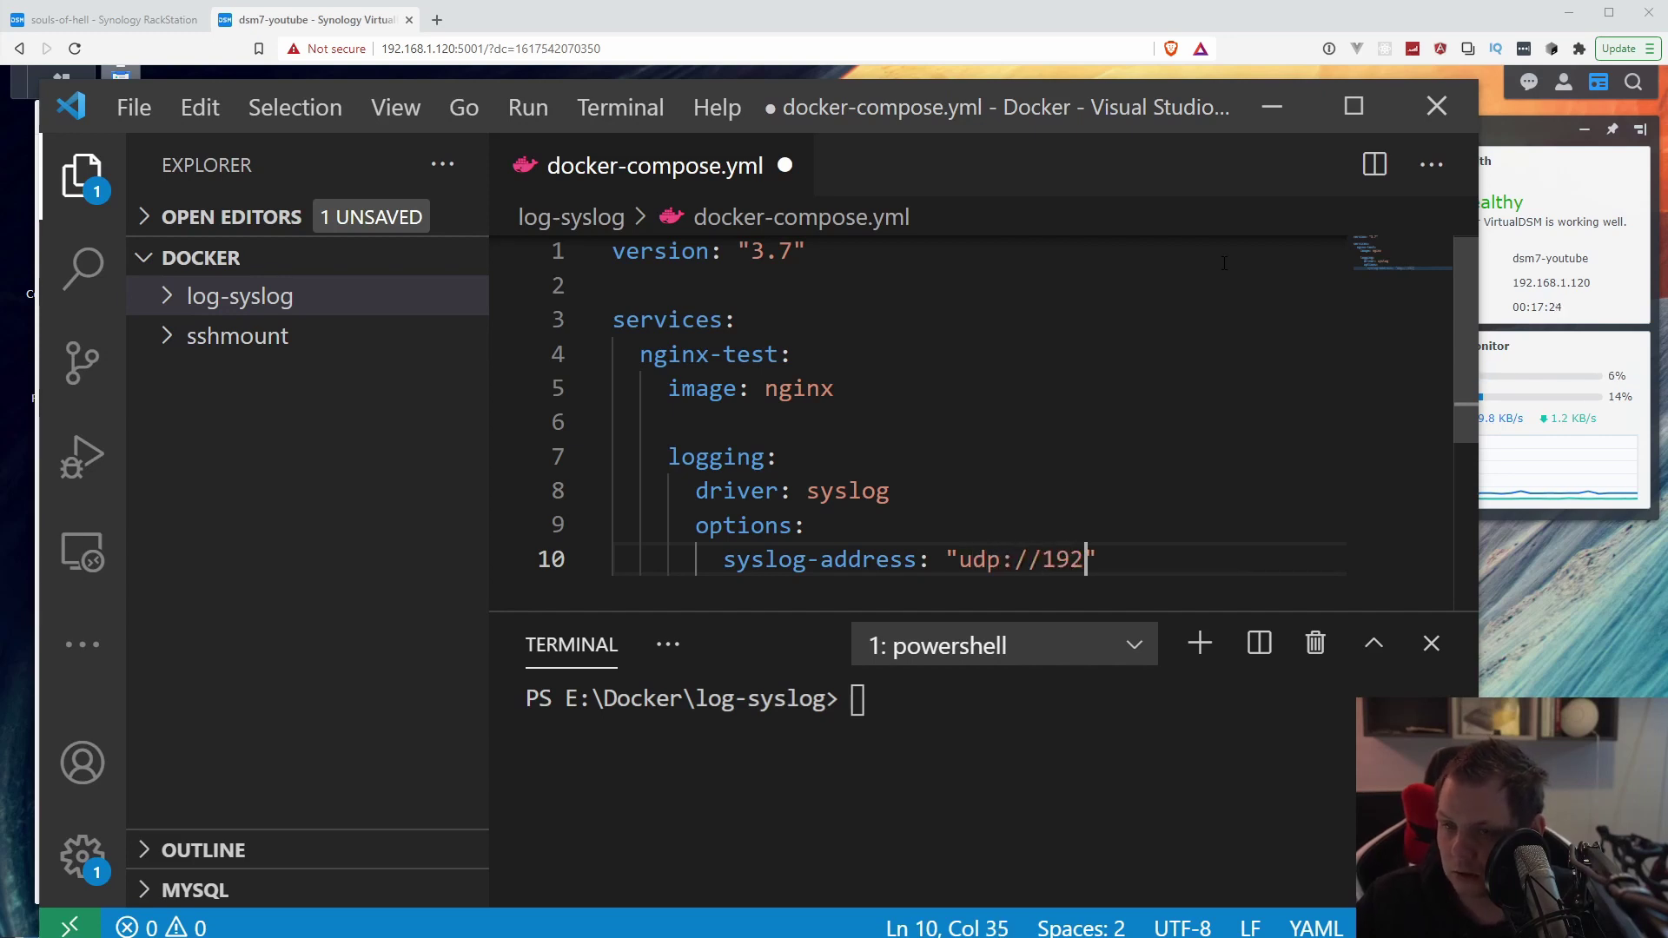
pyautogui.write('120')
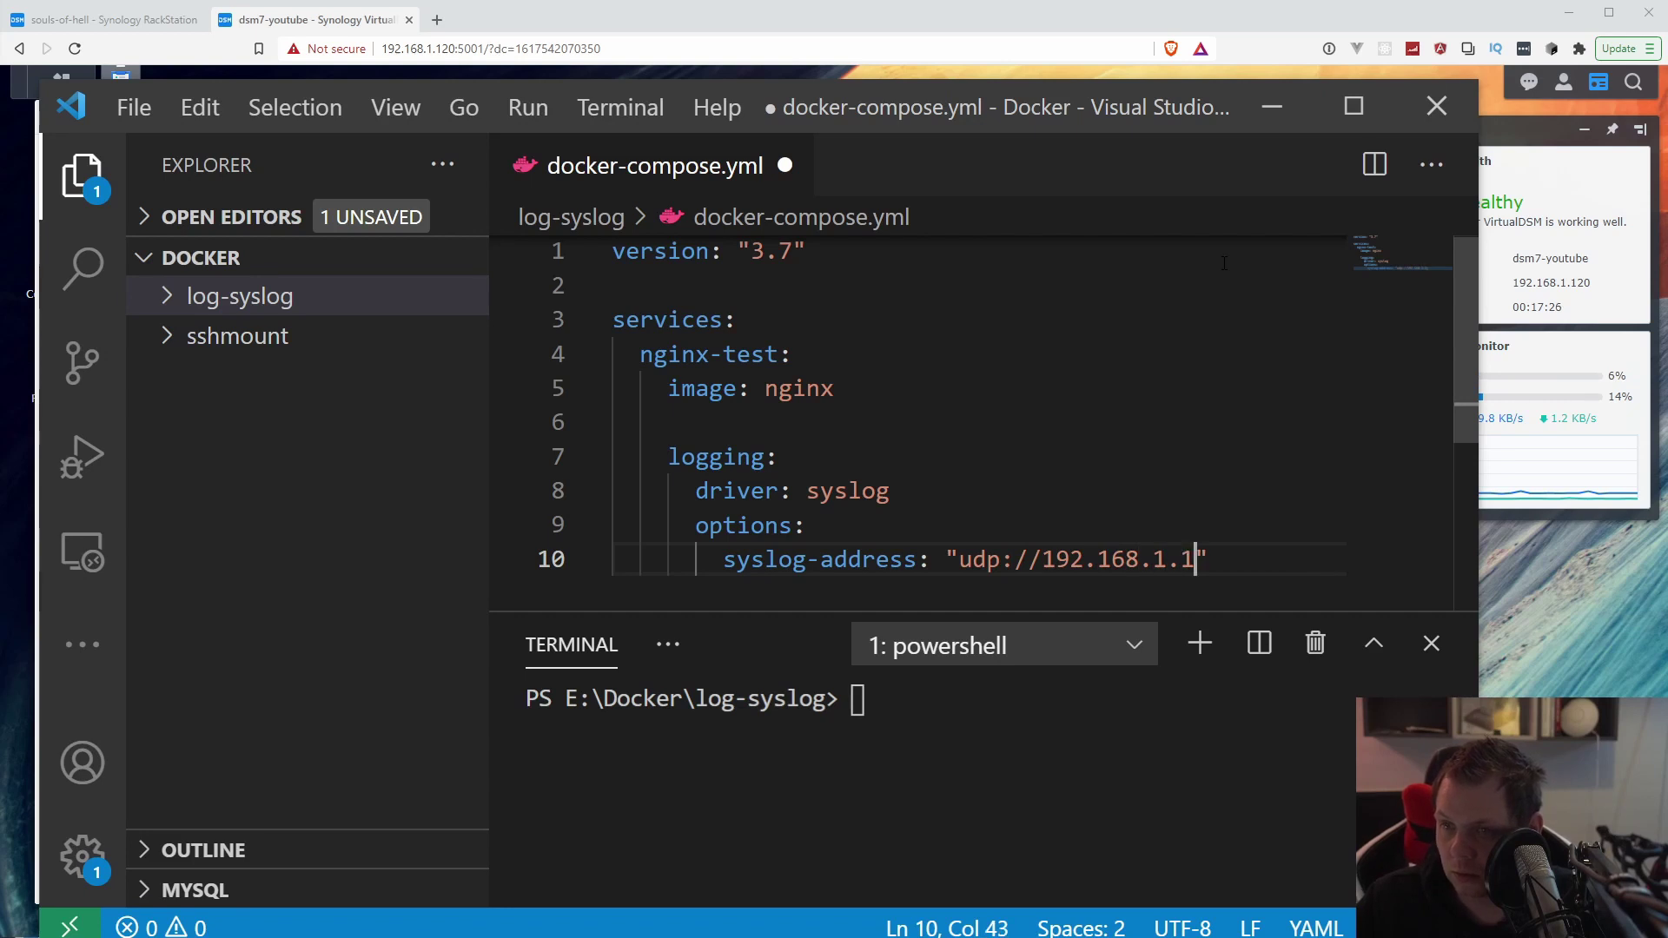
pyautogui.press('BackSpace')
pyautogui.write('0:')
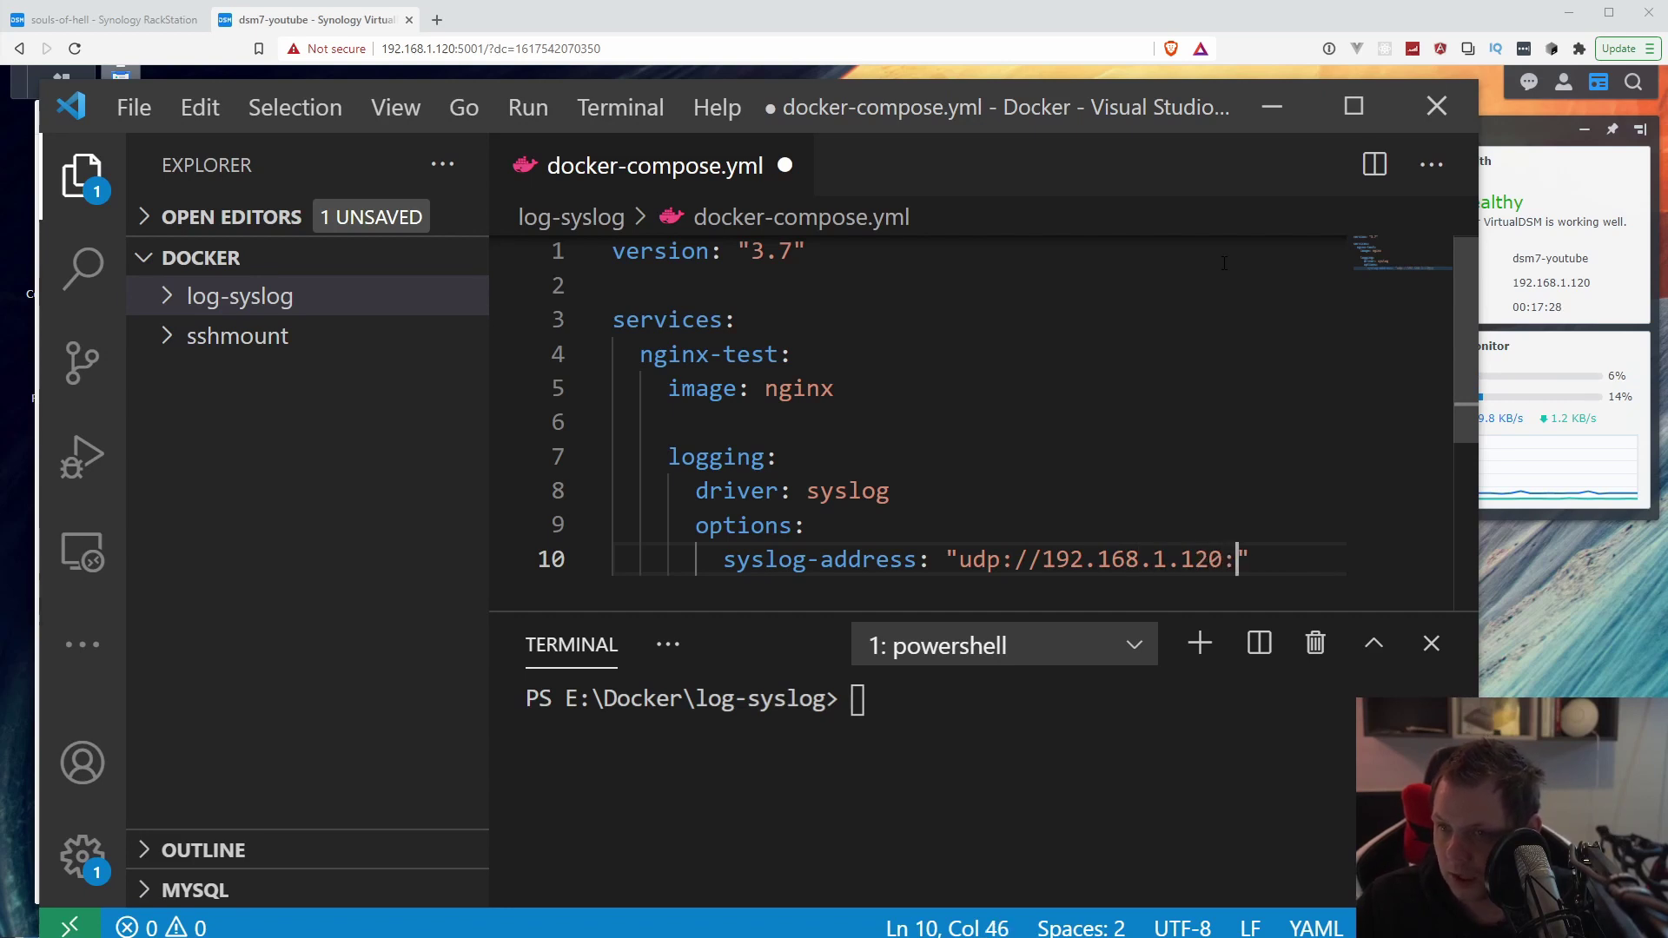
pyautogui.write('5')
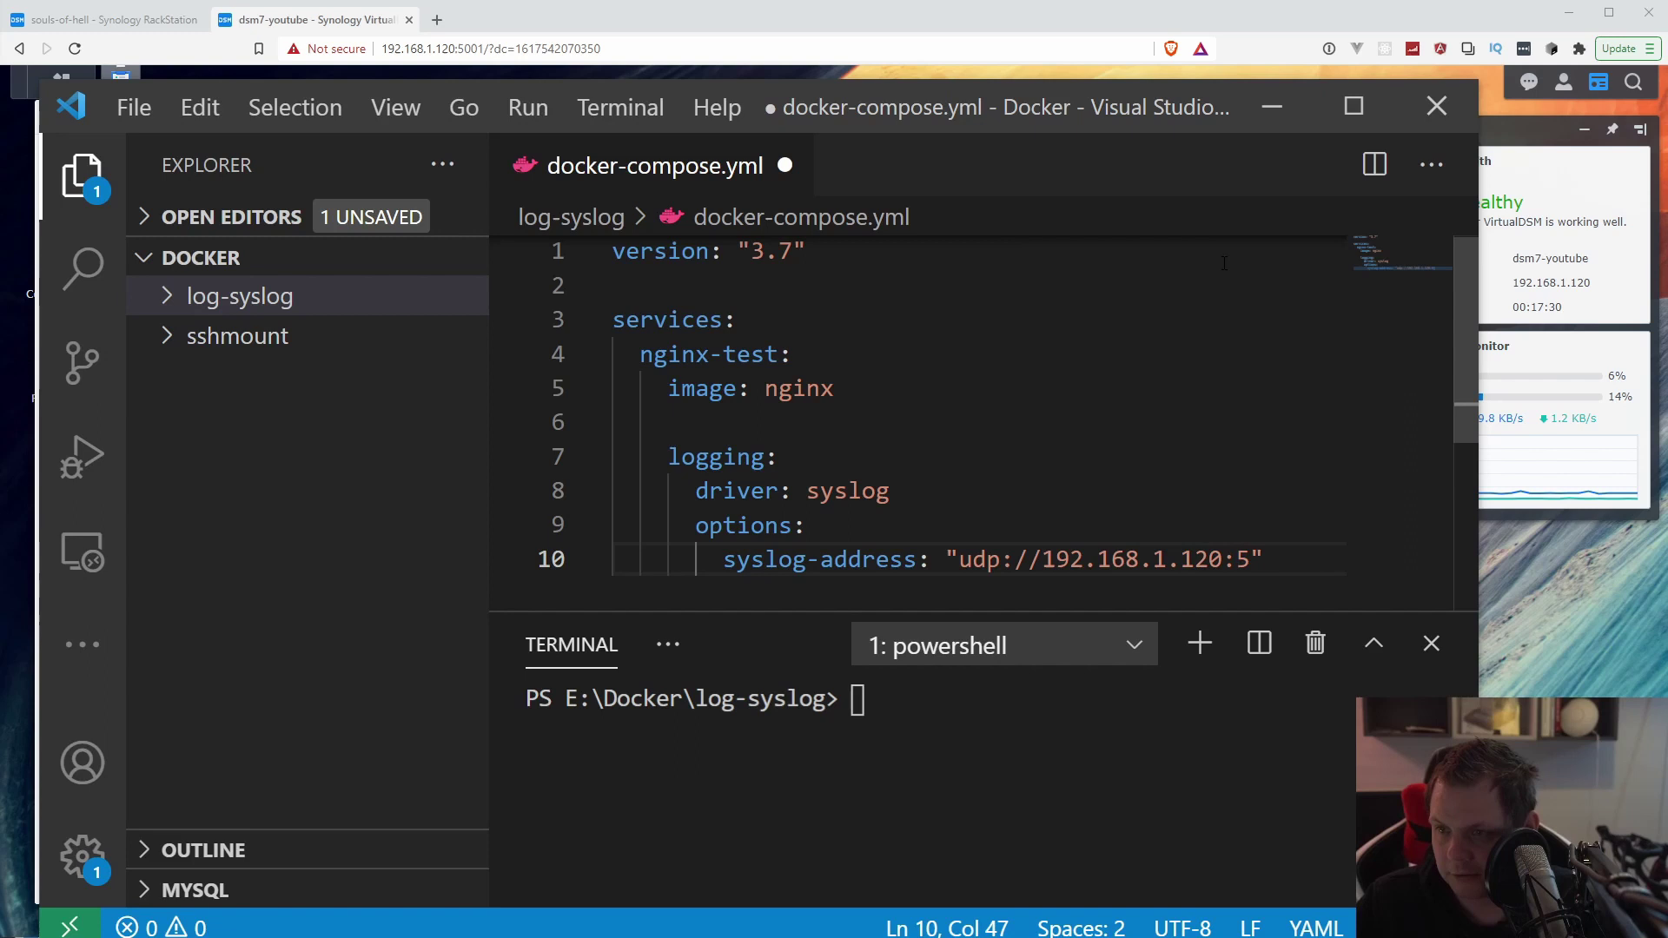
pyautogui.write('14"')
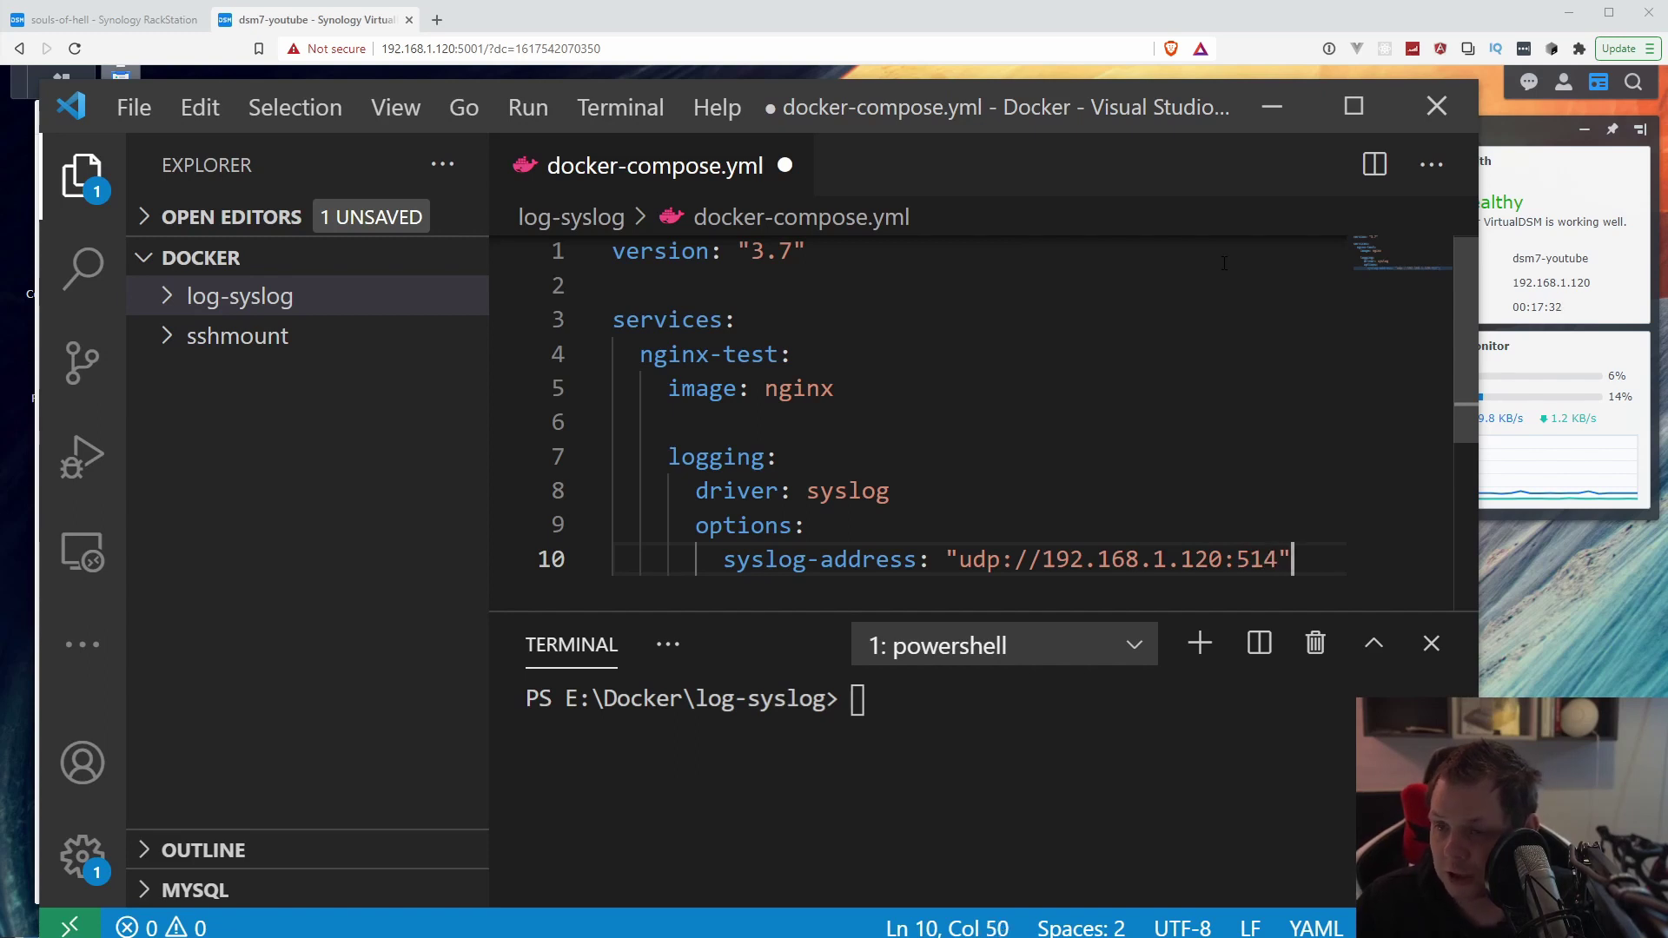
pyautogui.hotkey('ctrl', 's')
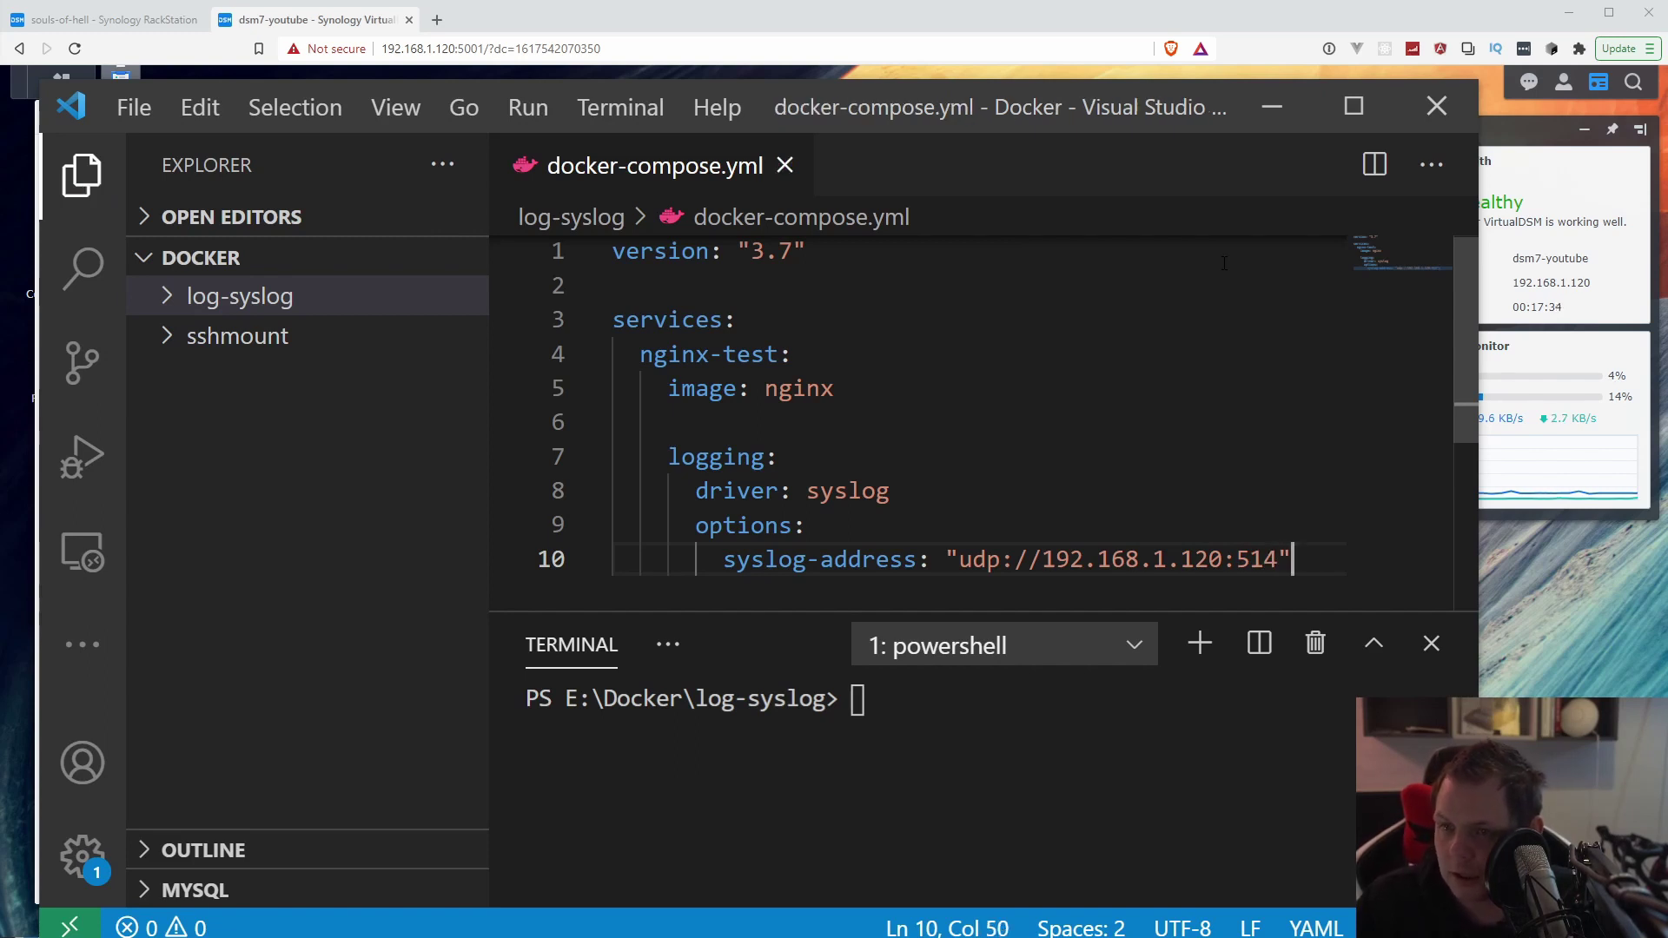
# Step: Run docker-compose up in the PowerShell terminal to start the nginx-test container
pyautogui.click(1092, 773)
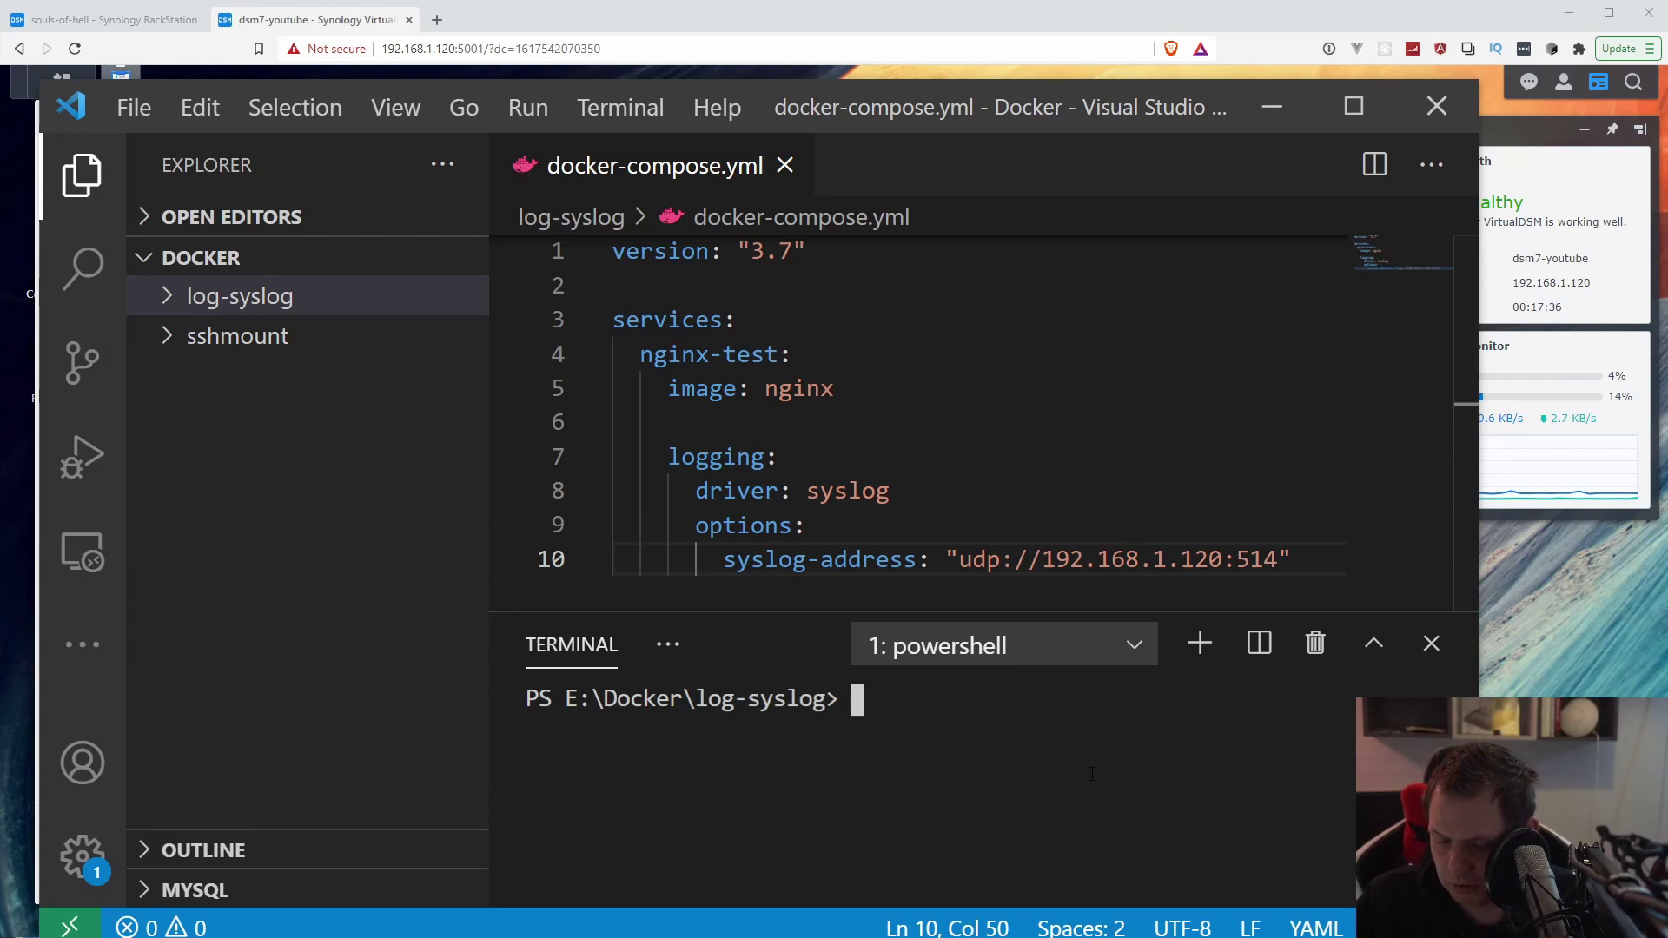
pyautogui.write('docker-compose up')
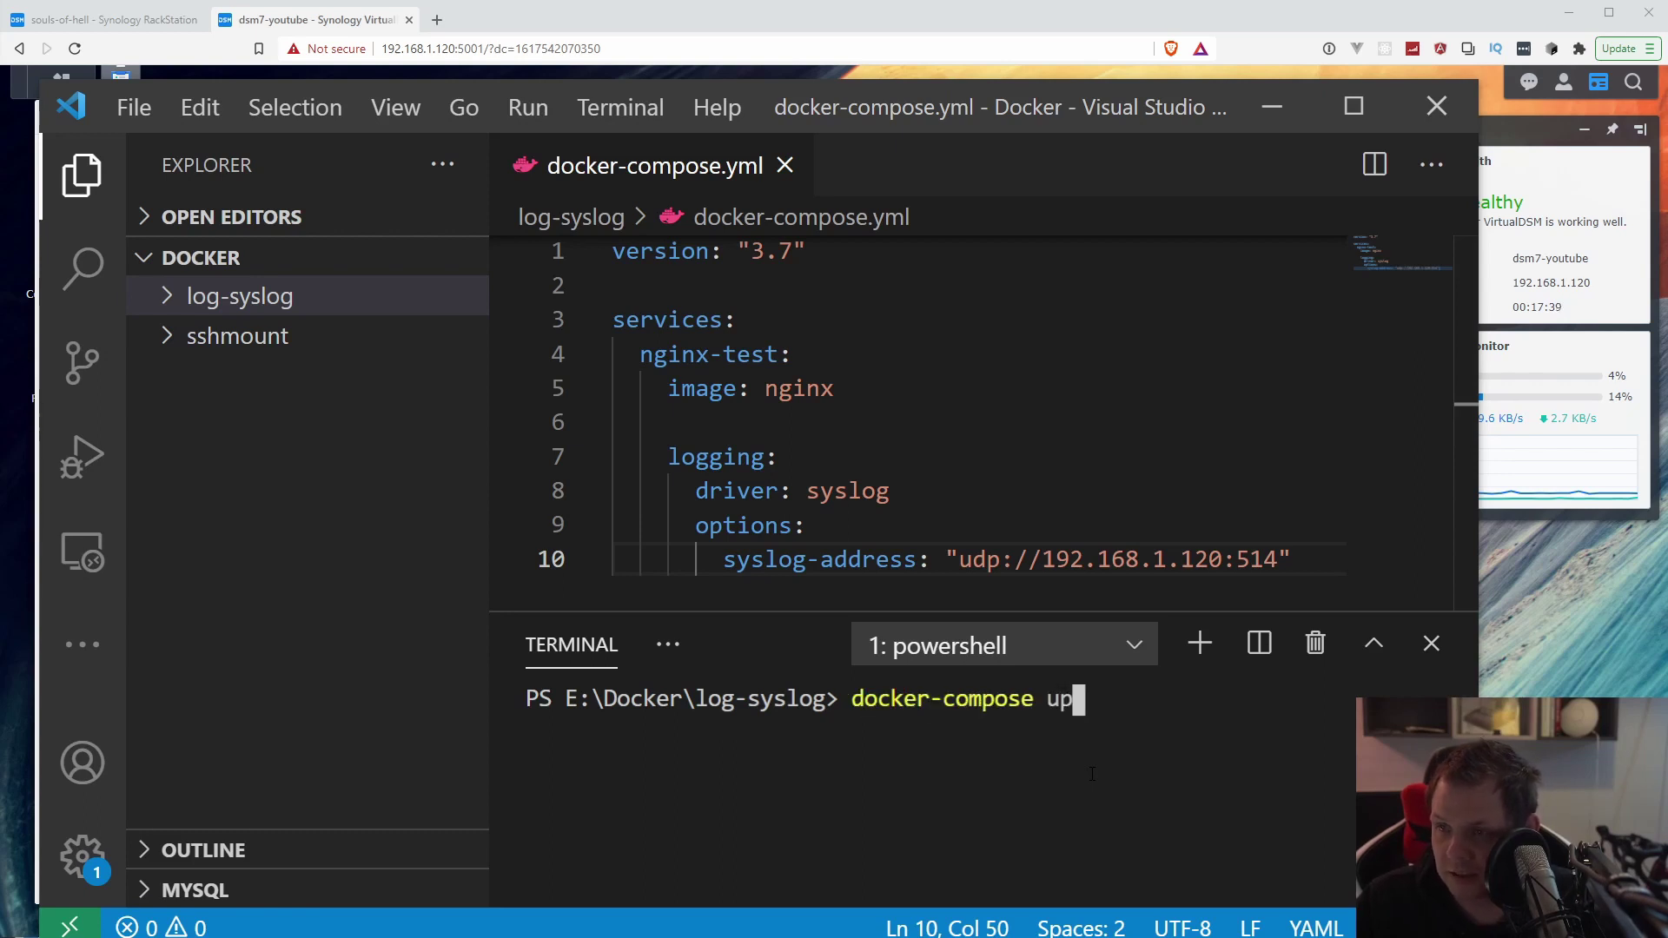
pyautogui.press('Return')
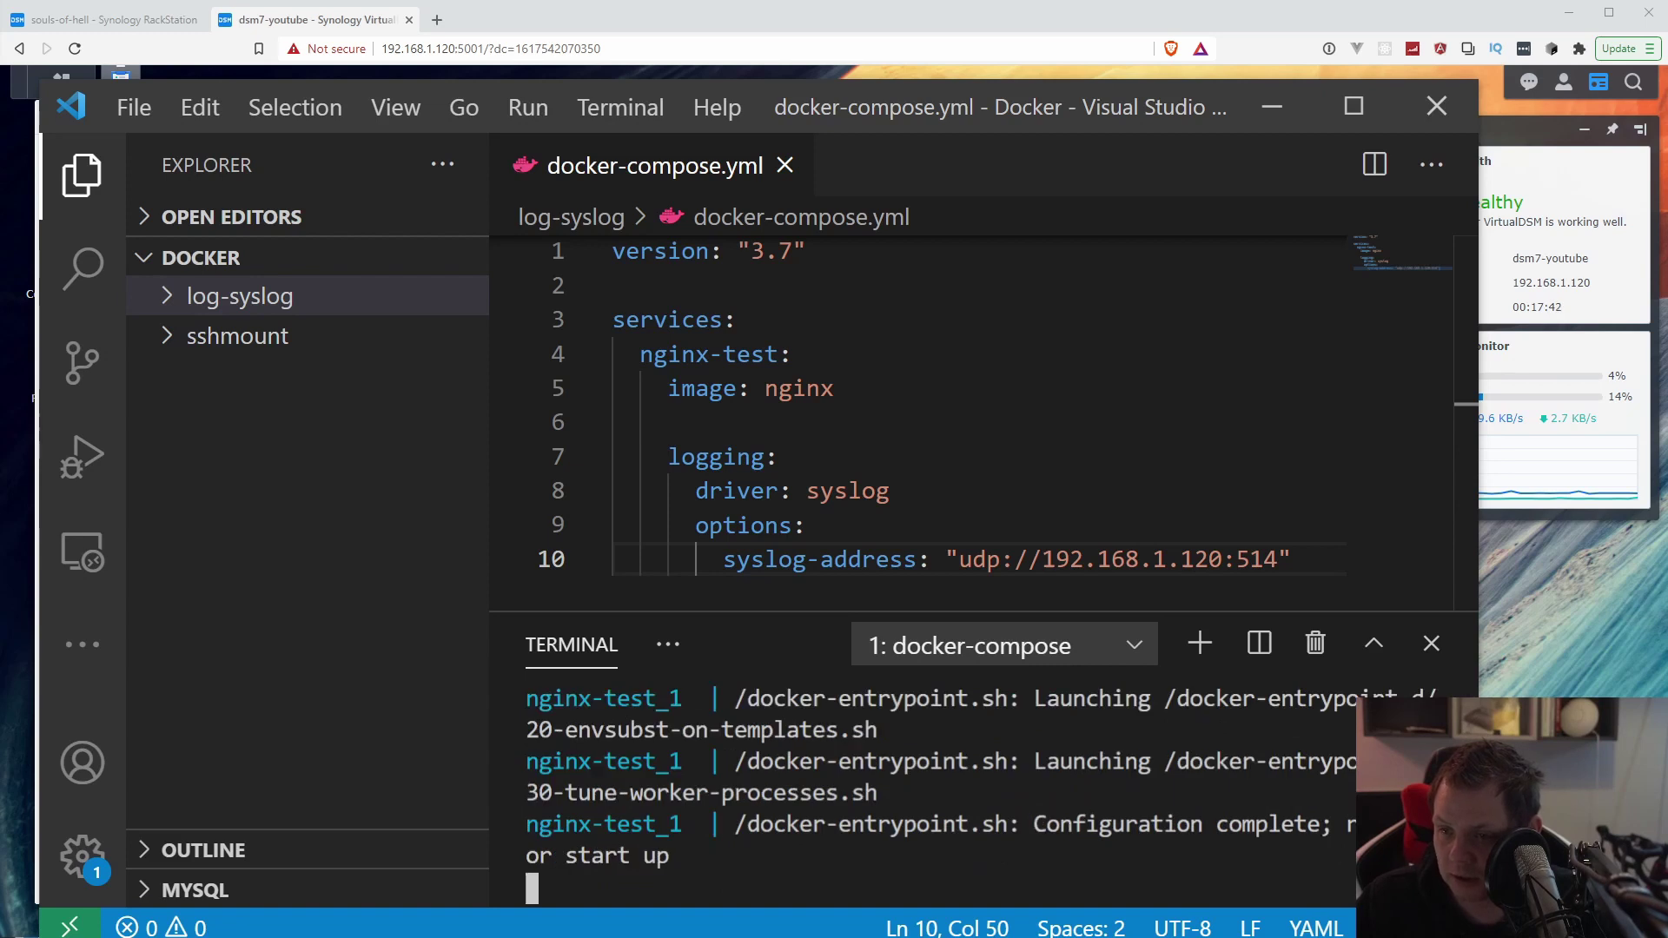
# Step: In Log Center's Overview, select the eight 15:27:50 Notice entries with docker-entrypoint messages
pyautogui.click(1505, 686)
pyautogui.moveTo(1090, 413)
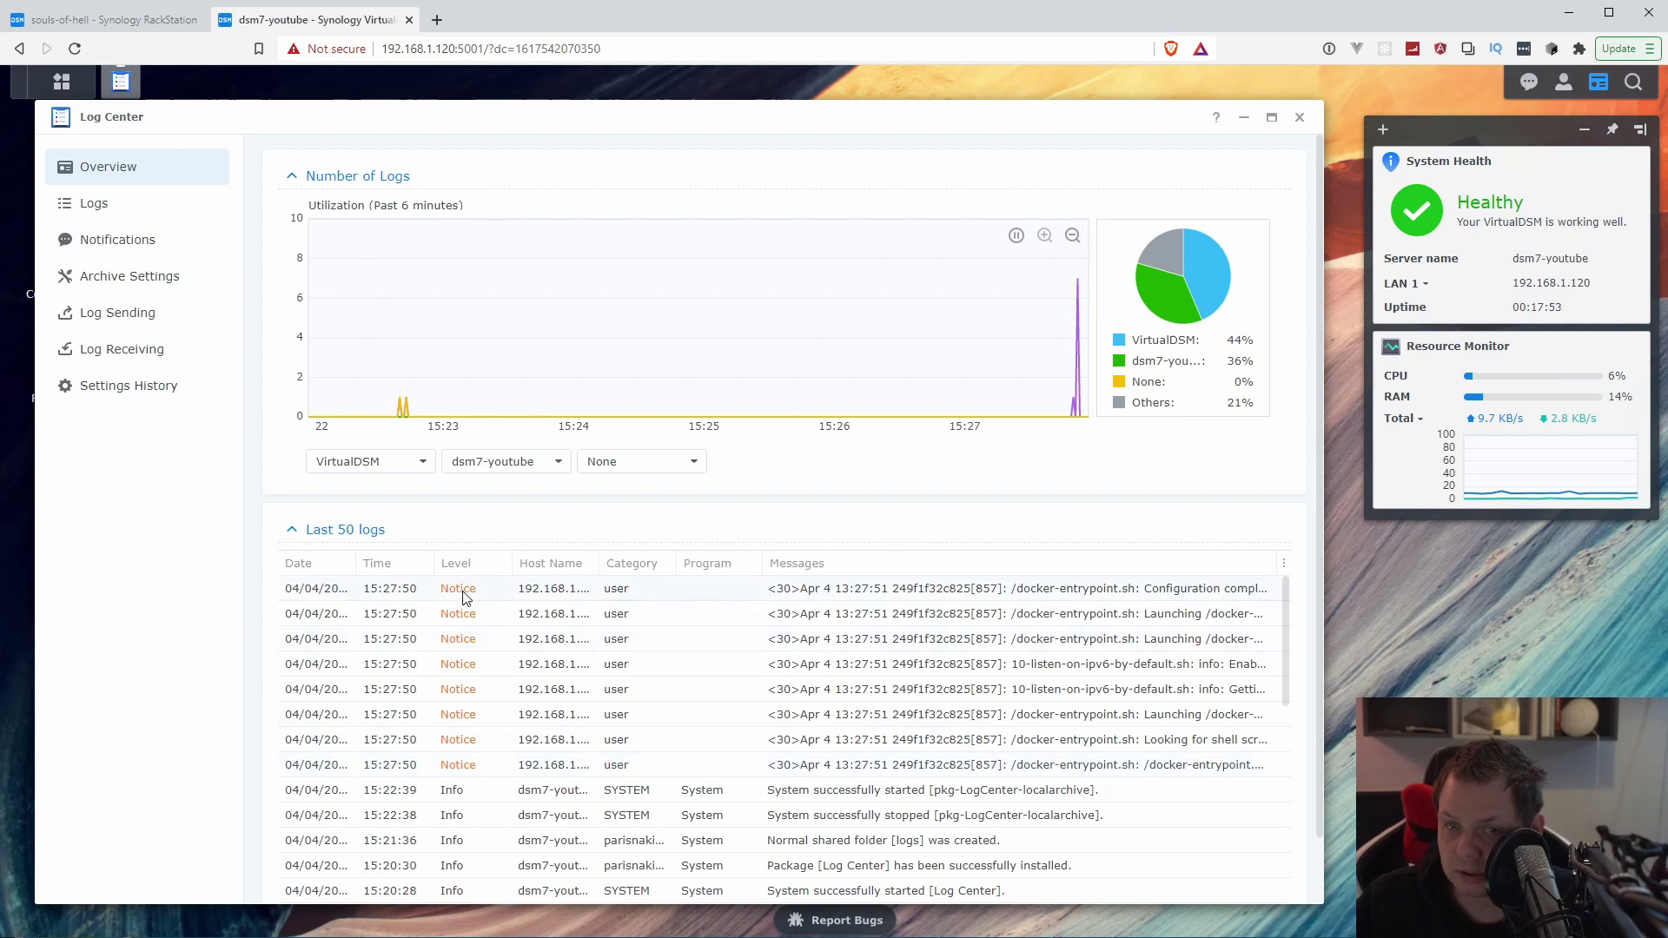
pyautogui.click(799, 765)
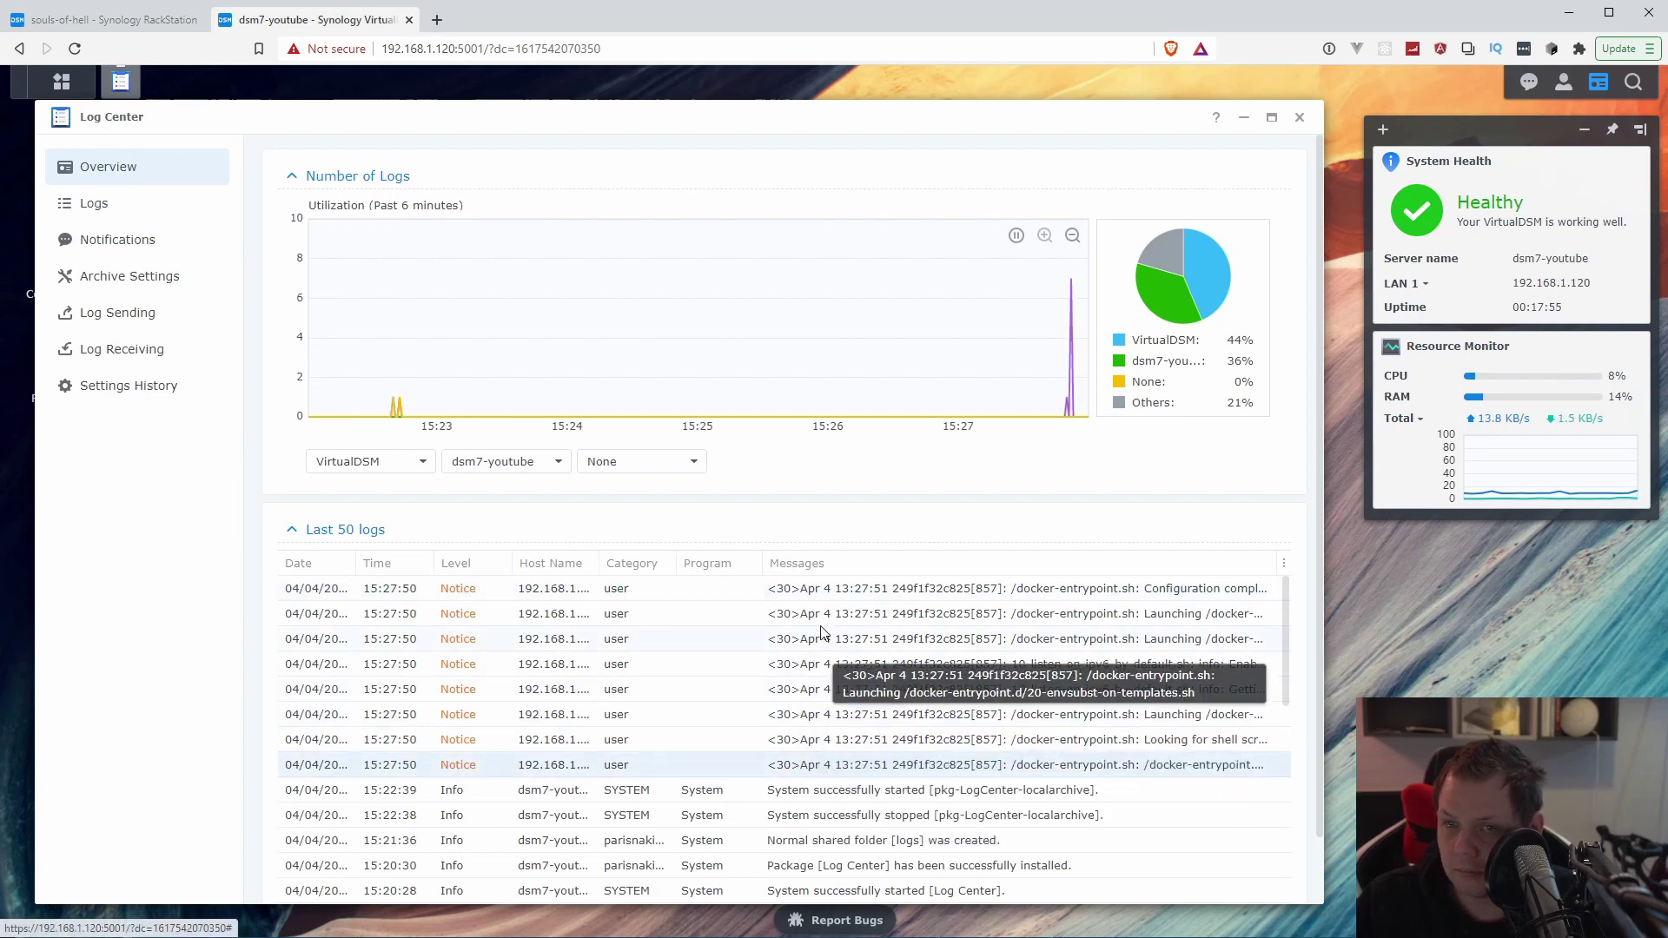
pyautogui.keyDown('shift'); pyautogui.click(816, 596); pyautogui.keyUp('shift')
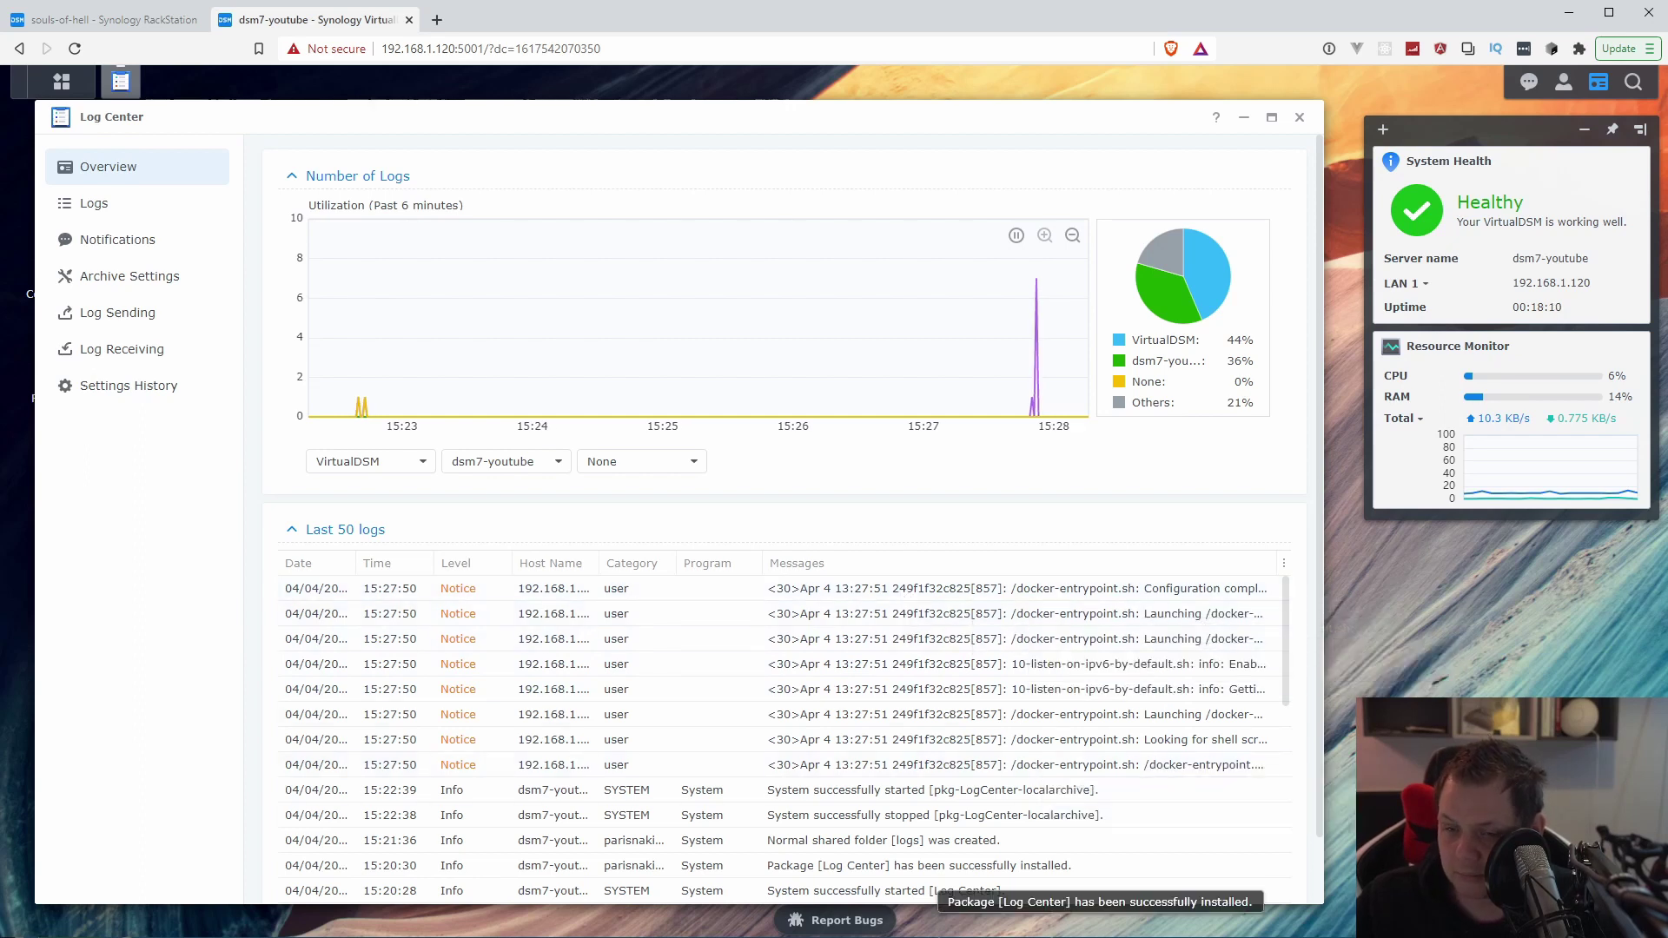
# Step: Stop the nginx-test container with Ctrl+C and rerun docker-compose up
pyautogui.hotkey('alt', 'Tab')
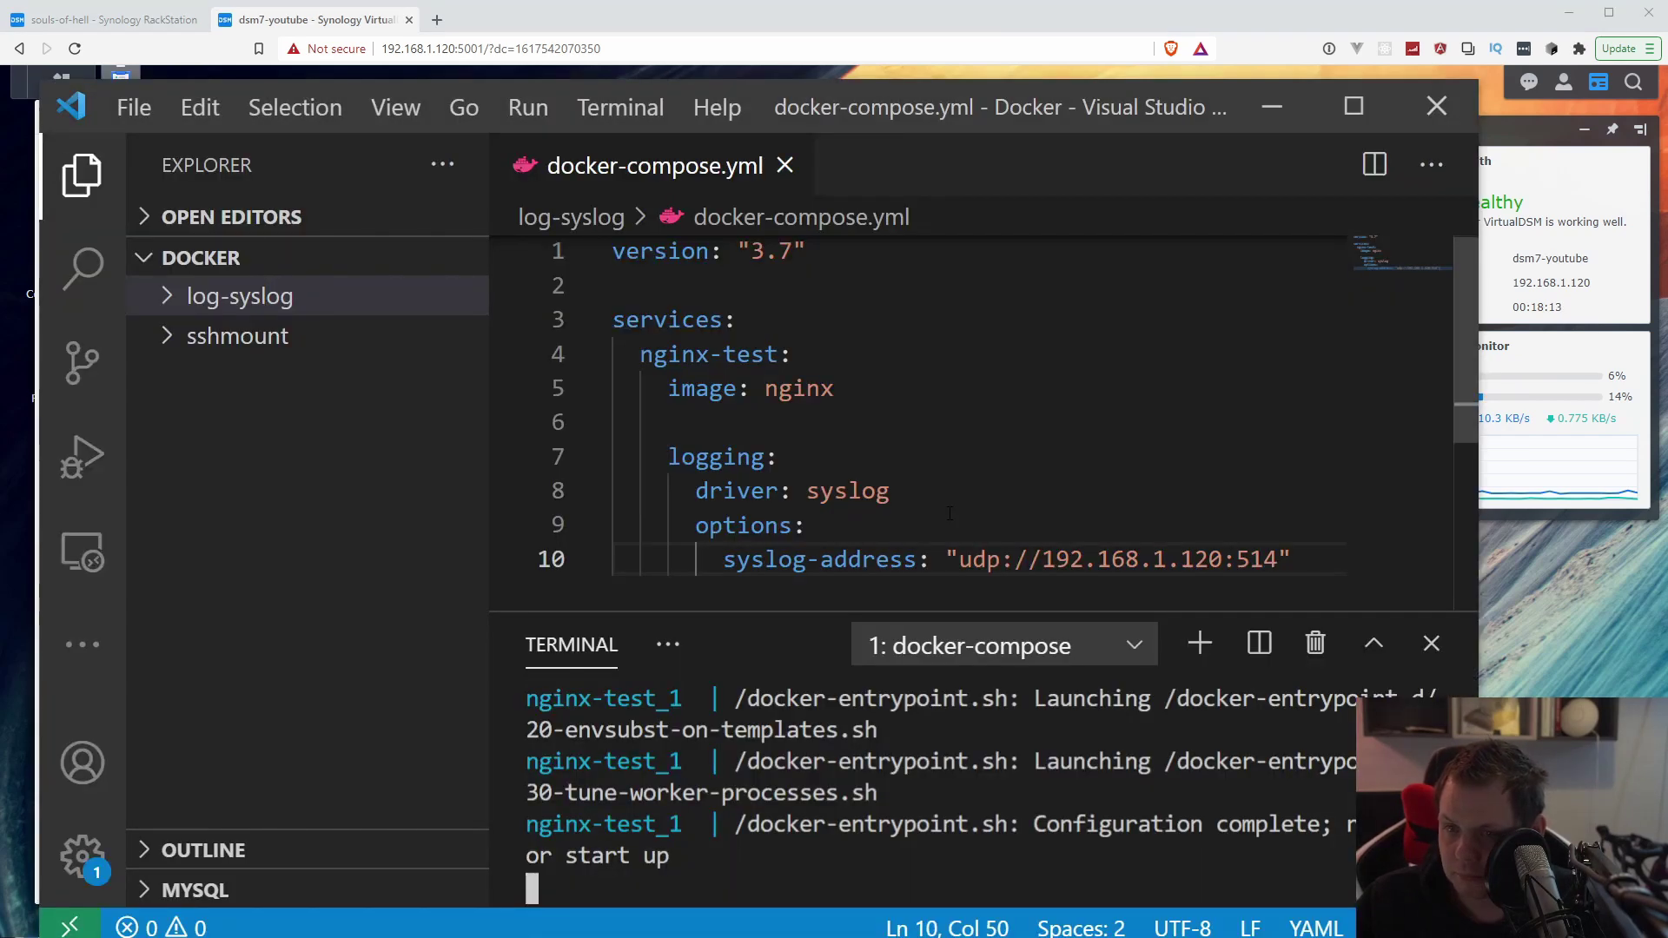
pyautogui.press('Up')
pyautogui.hotkey('ctrl', 'c')
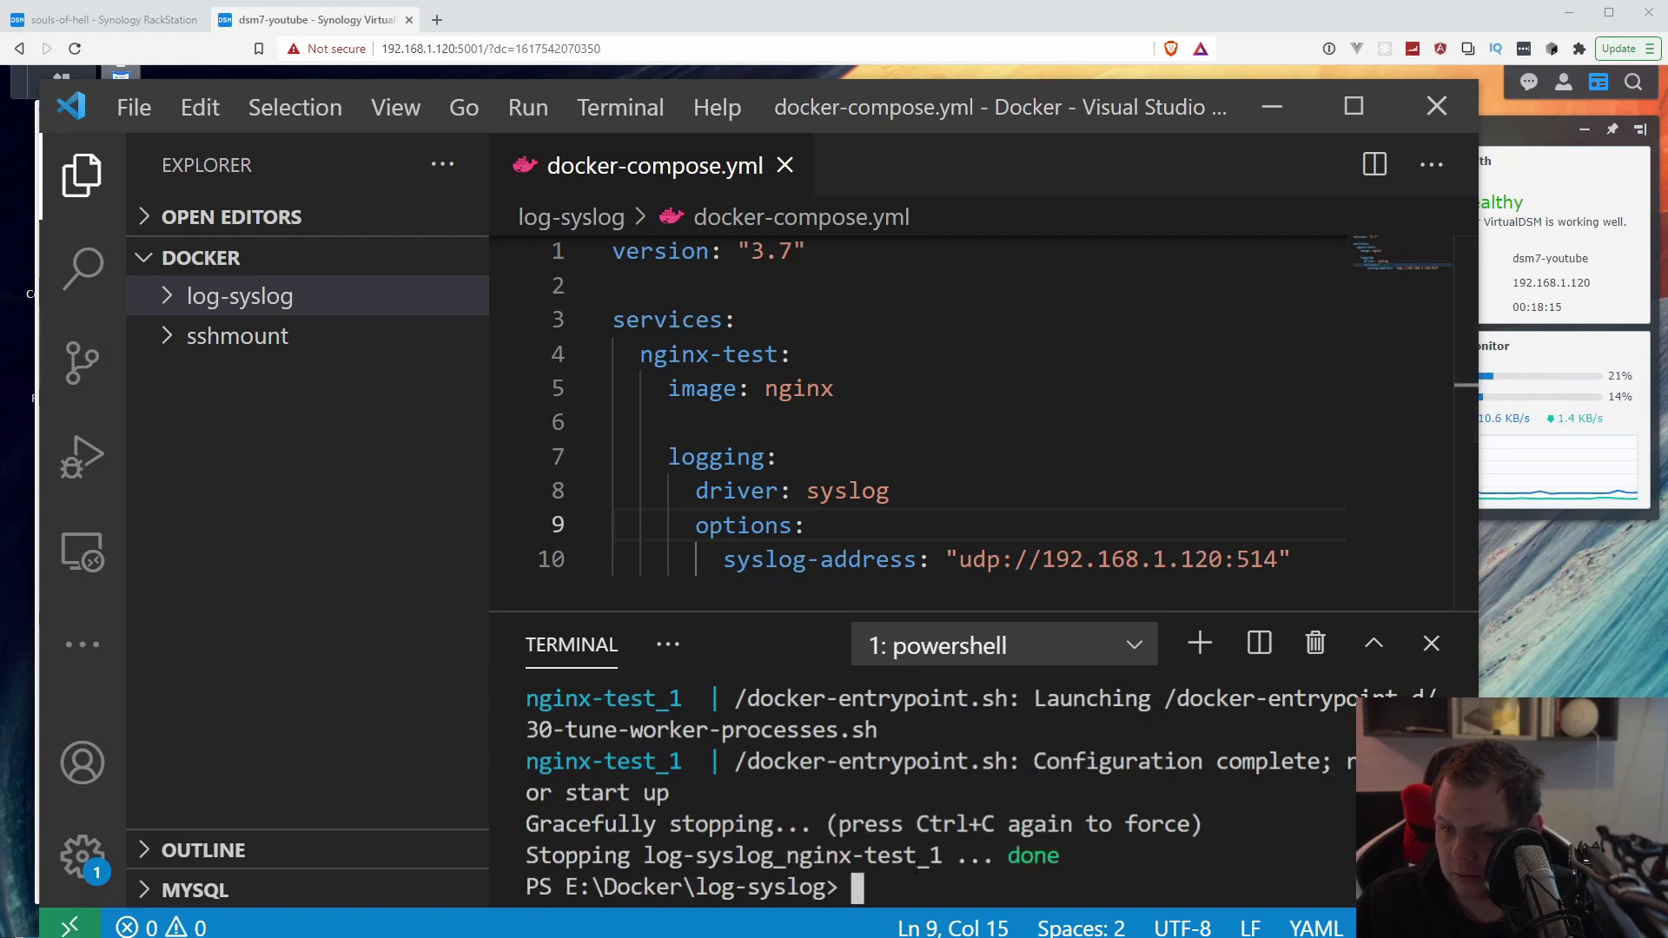
pyautogui.press('Up')
pyautogui.press('Return')
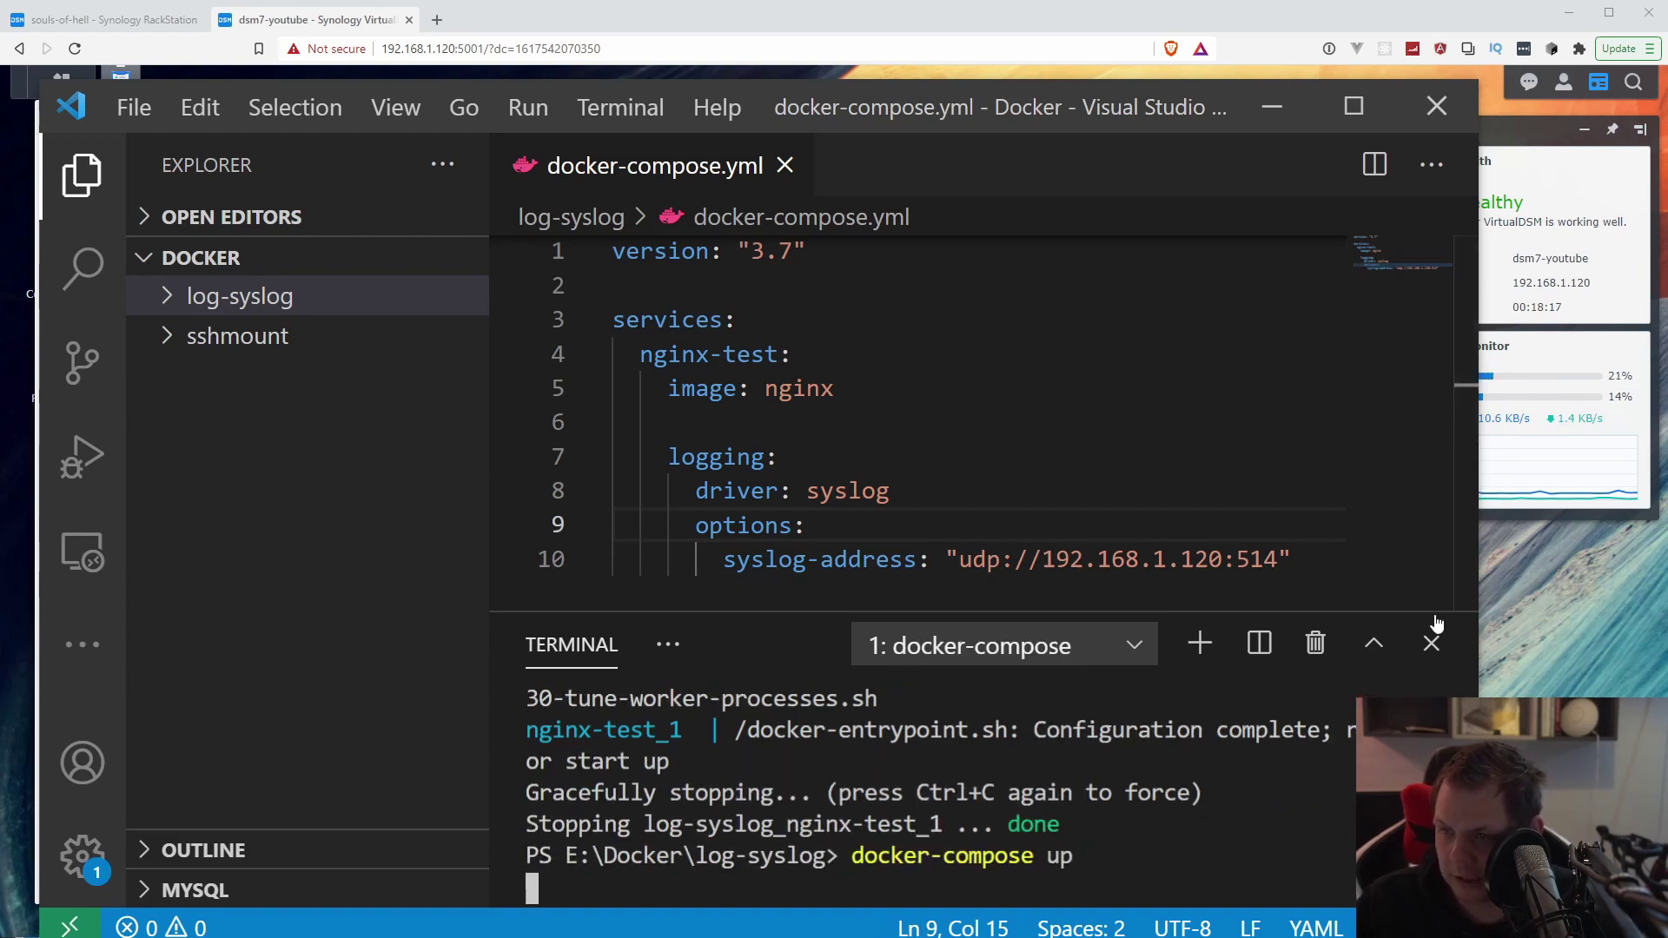
# Step: Check Log Center for the new 15:28:26 container log batch, then open the DSM main menu
pyautogui.click(1560, 606)
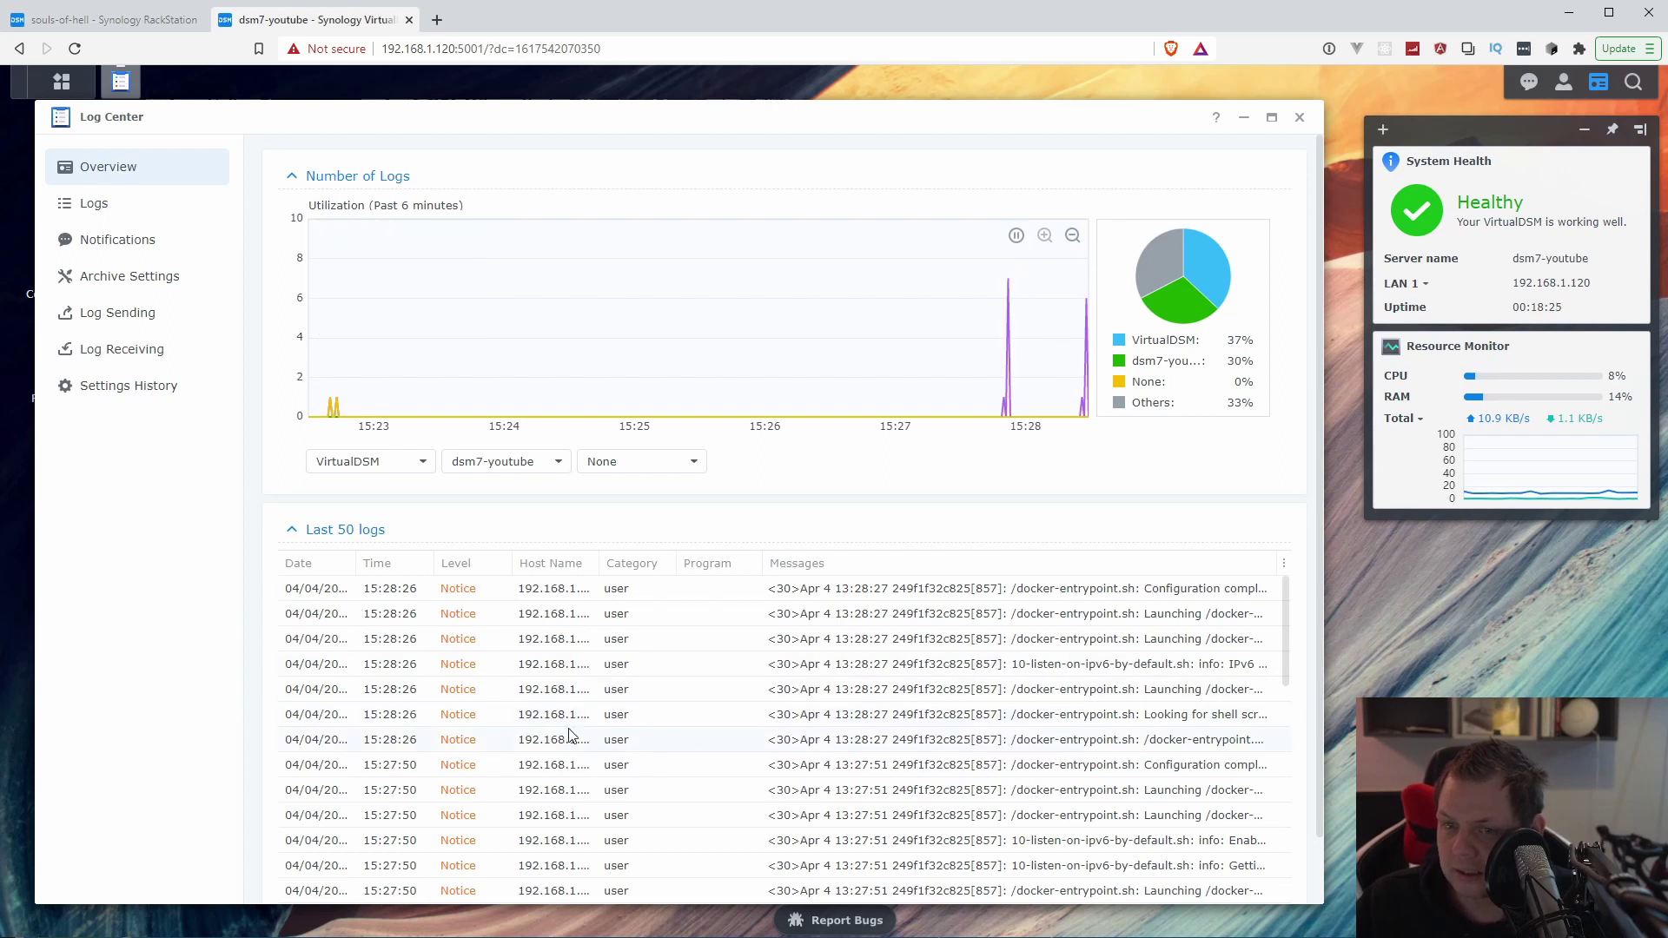
pyautogui.scroll(-1, 984, 712)
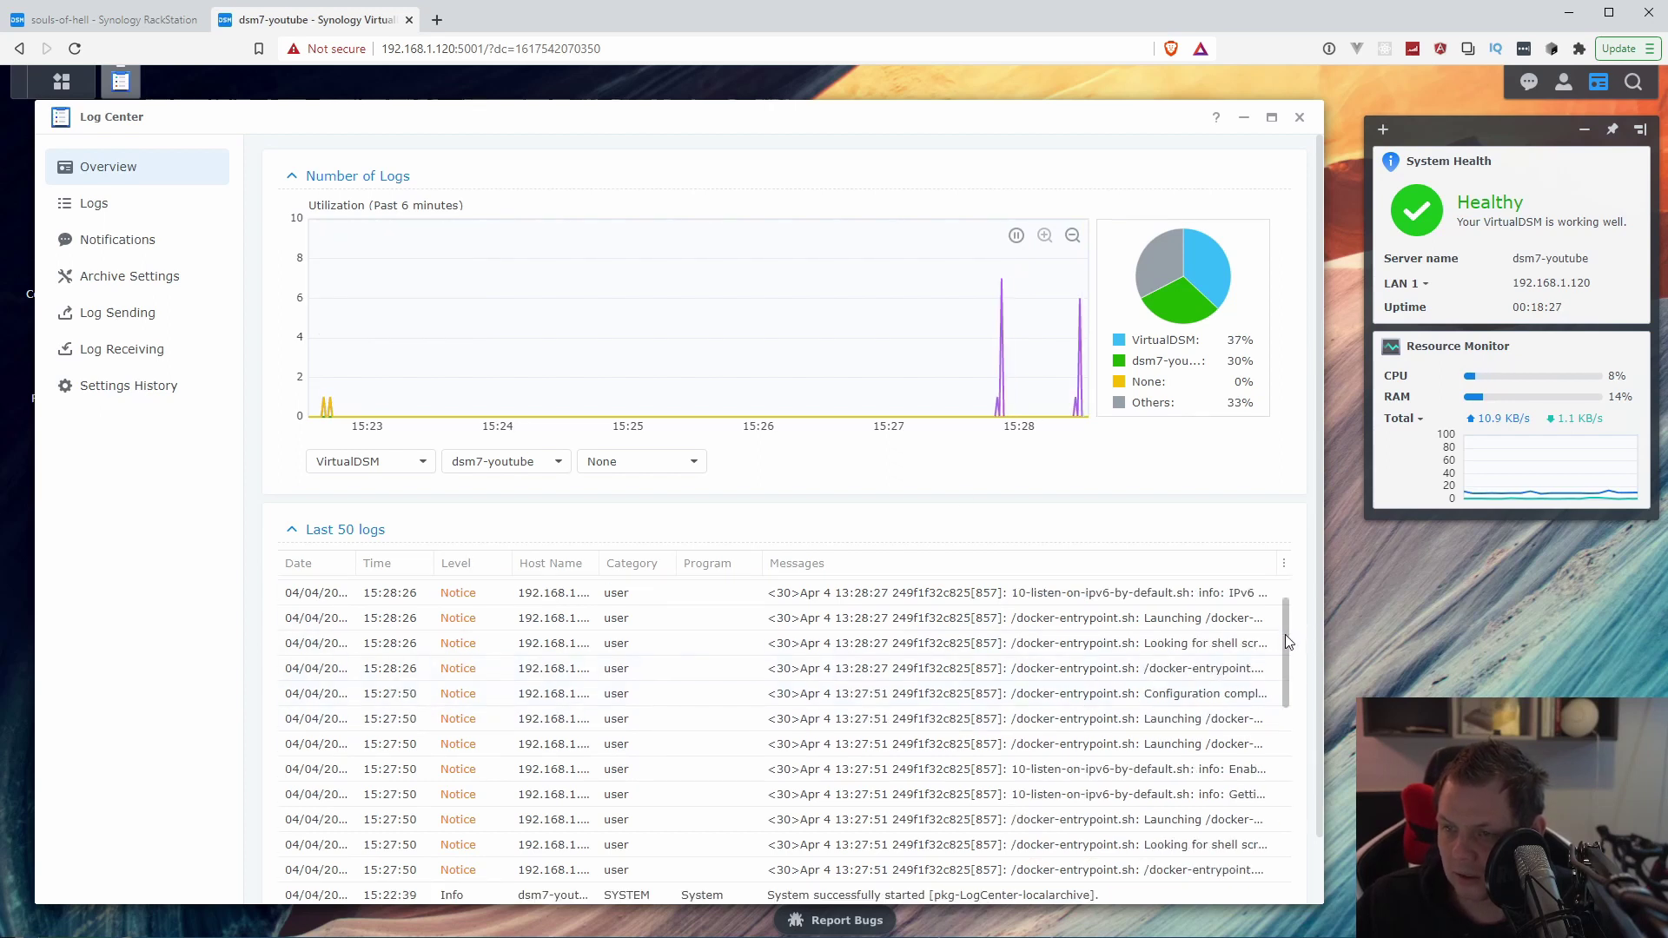
pyautogui.scroll(-1, 1286, 660)
pyautogui.scroll(2, 1286, 664)
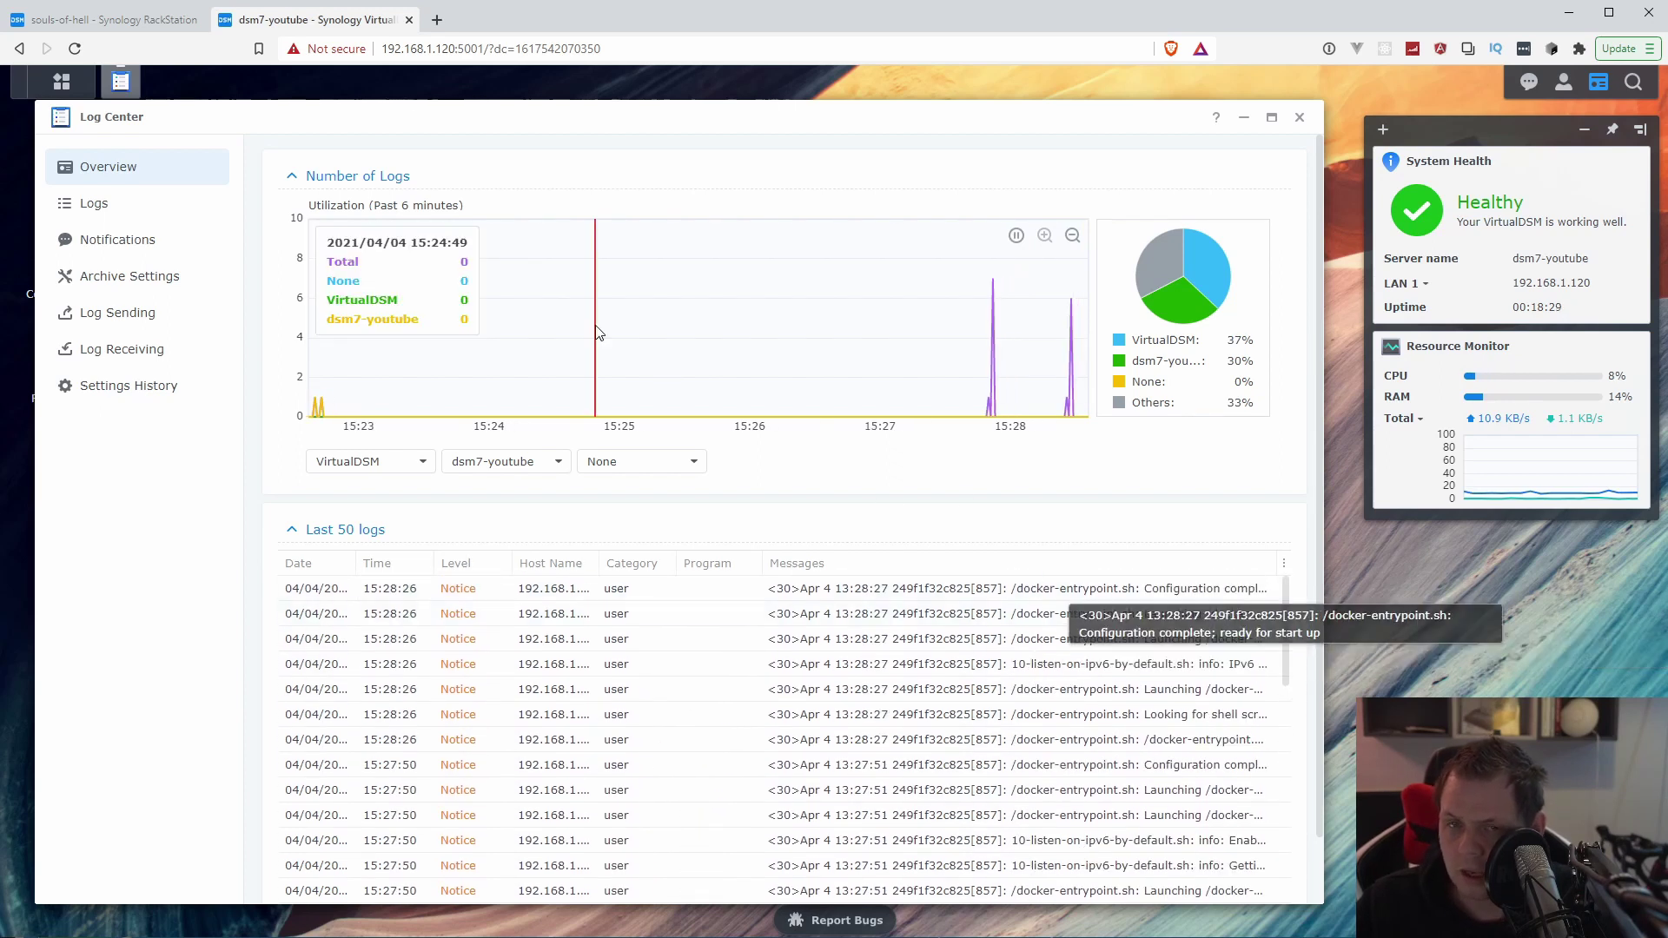
pyautogui.click(78, 86)
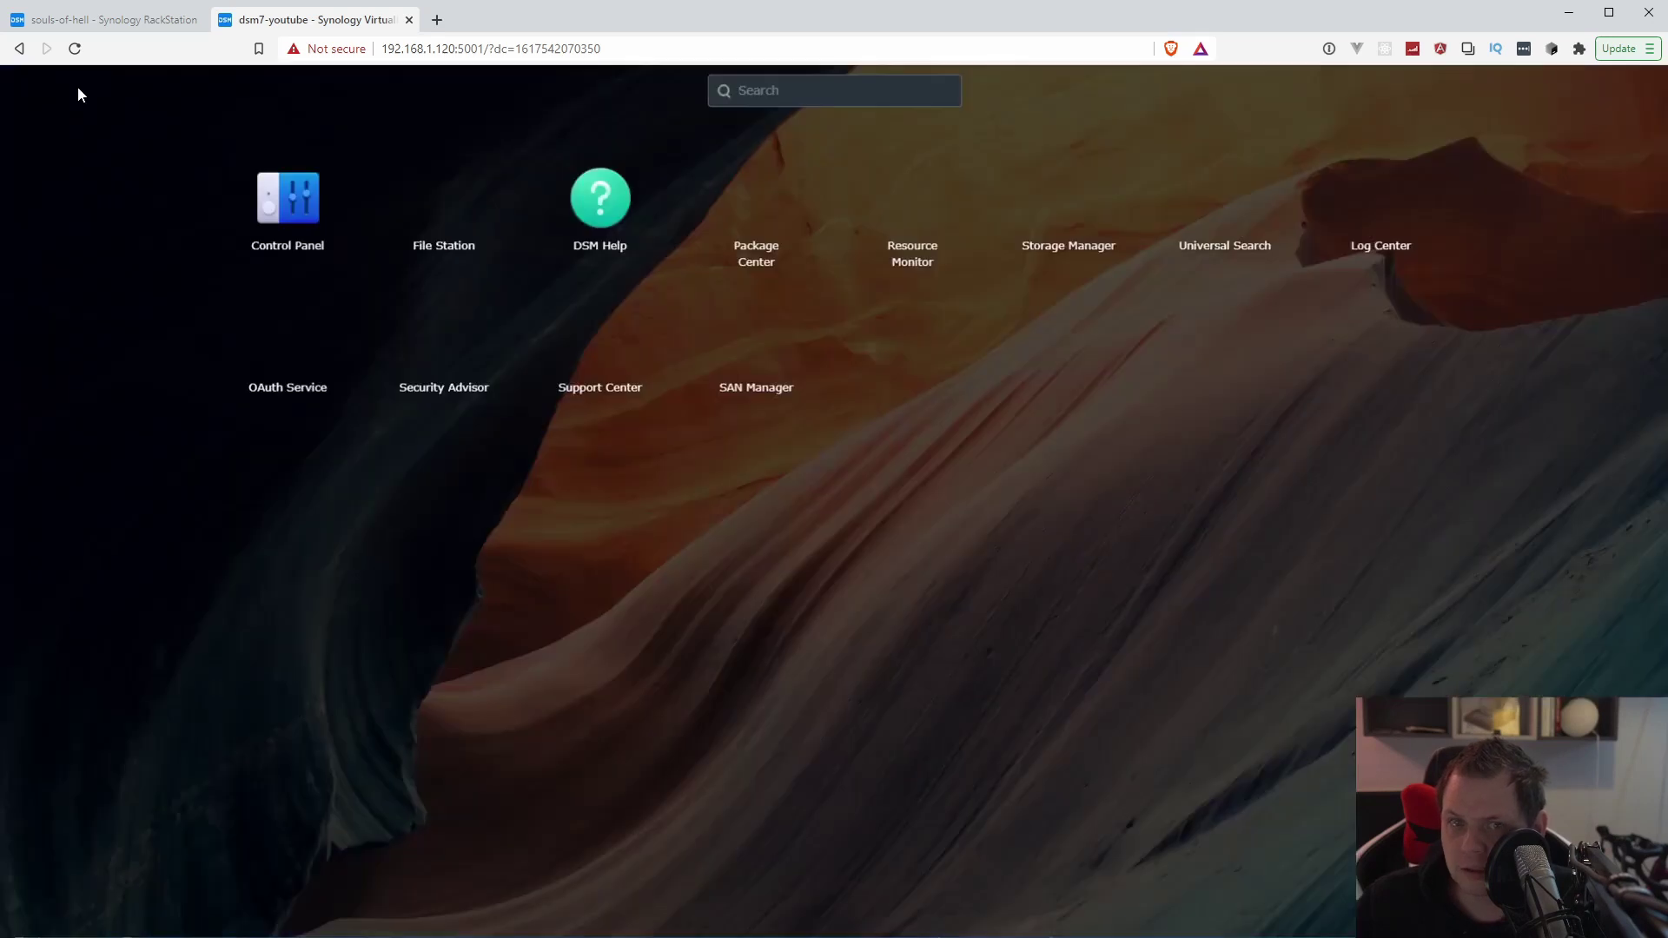
# Step: Launch File Station, move its window up and right, and expand the logs folder
pyautogui.click(462, 228)
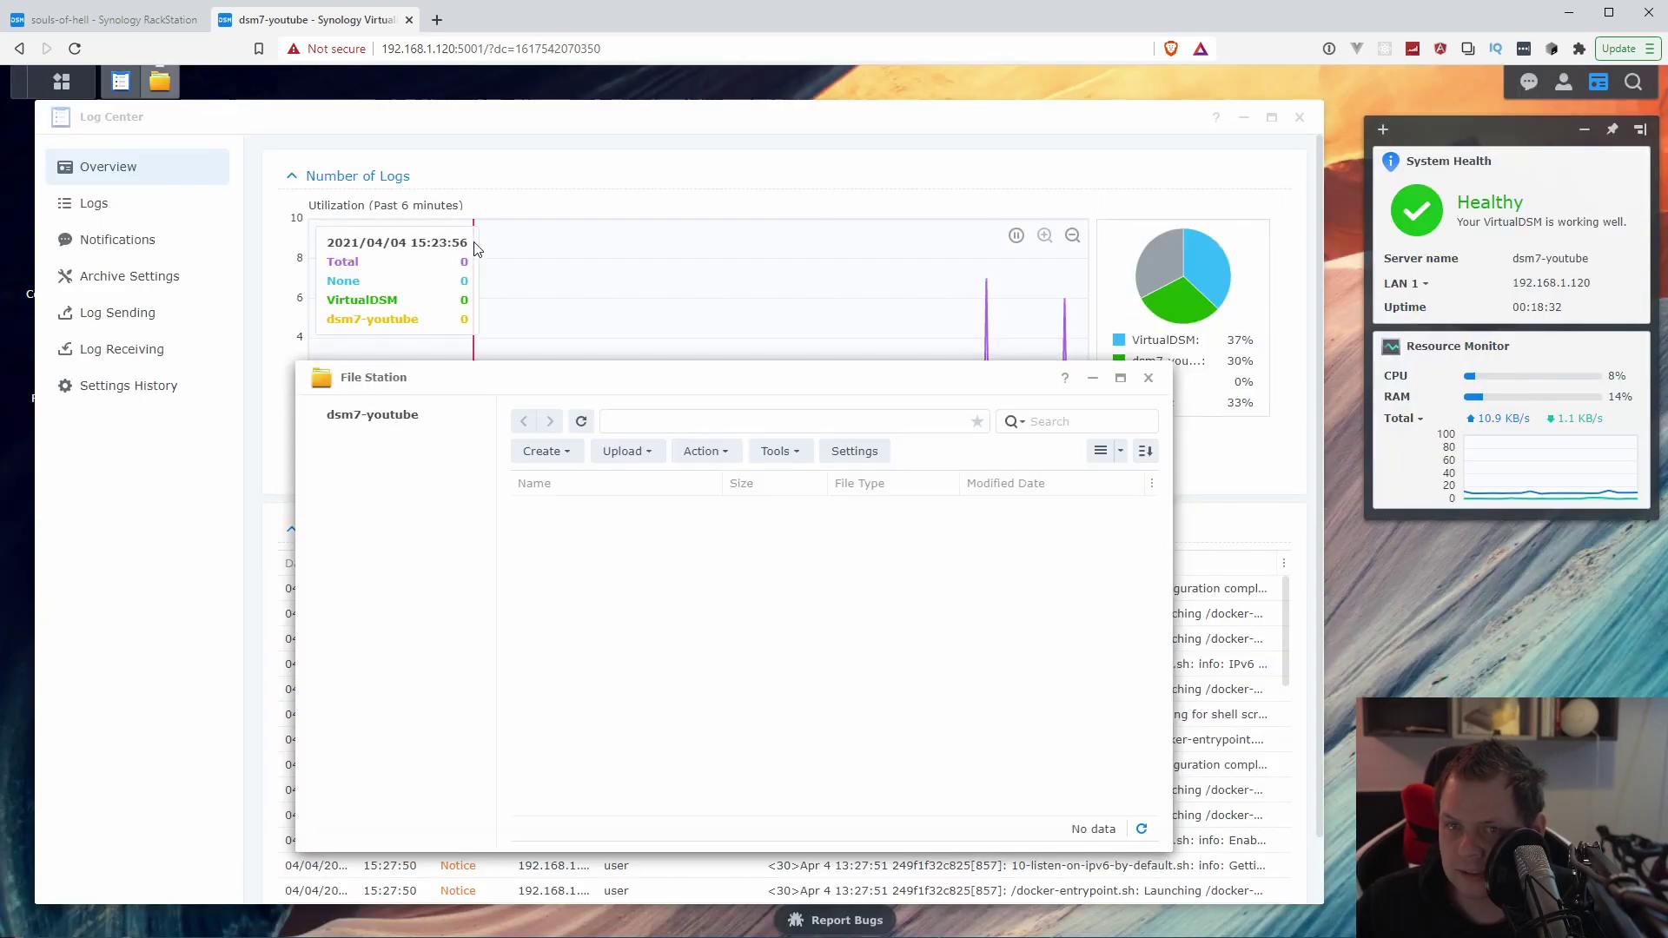
pyautogui.moveTo(610, 376); pyautogui.dragTo(983, 301)
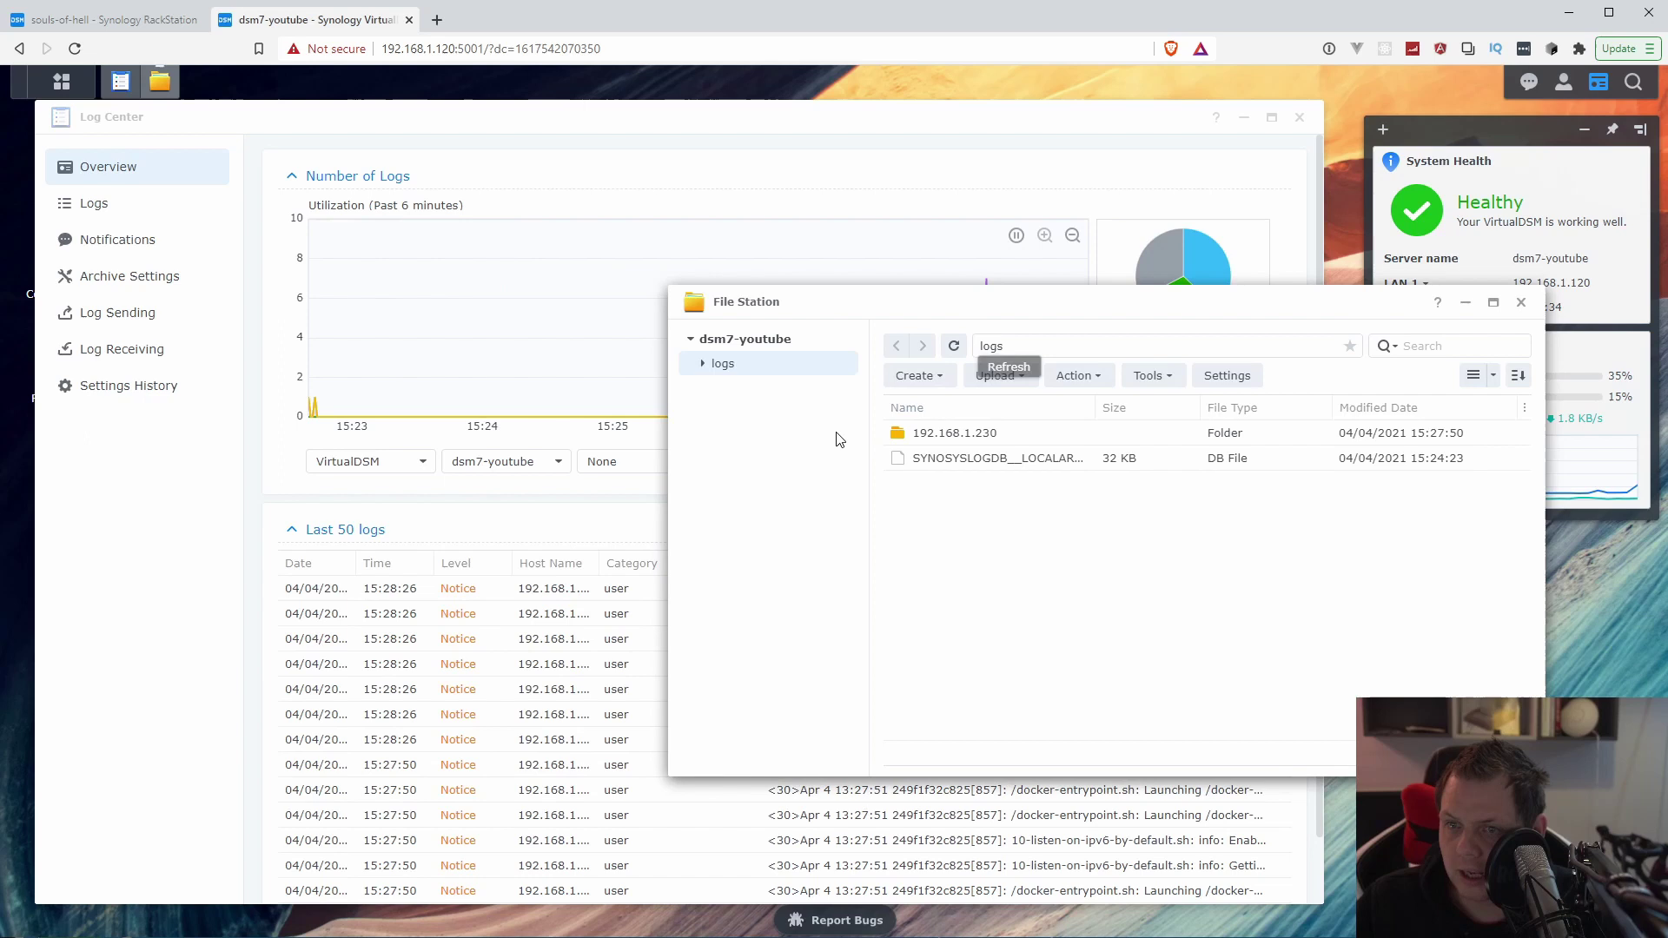
pyautogui.click(702, 365)
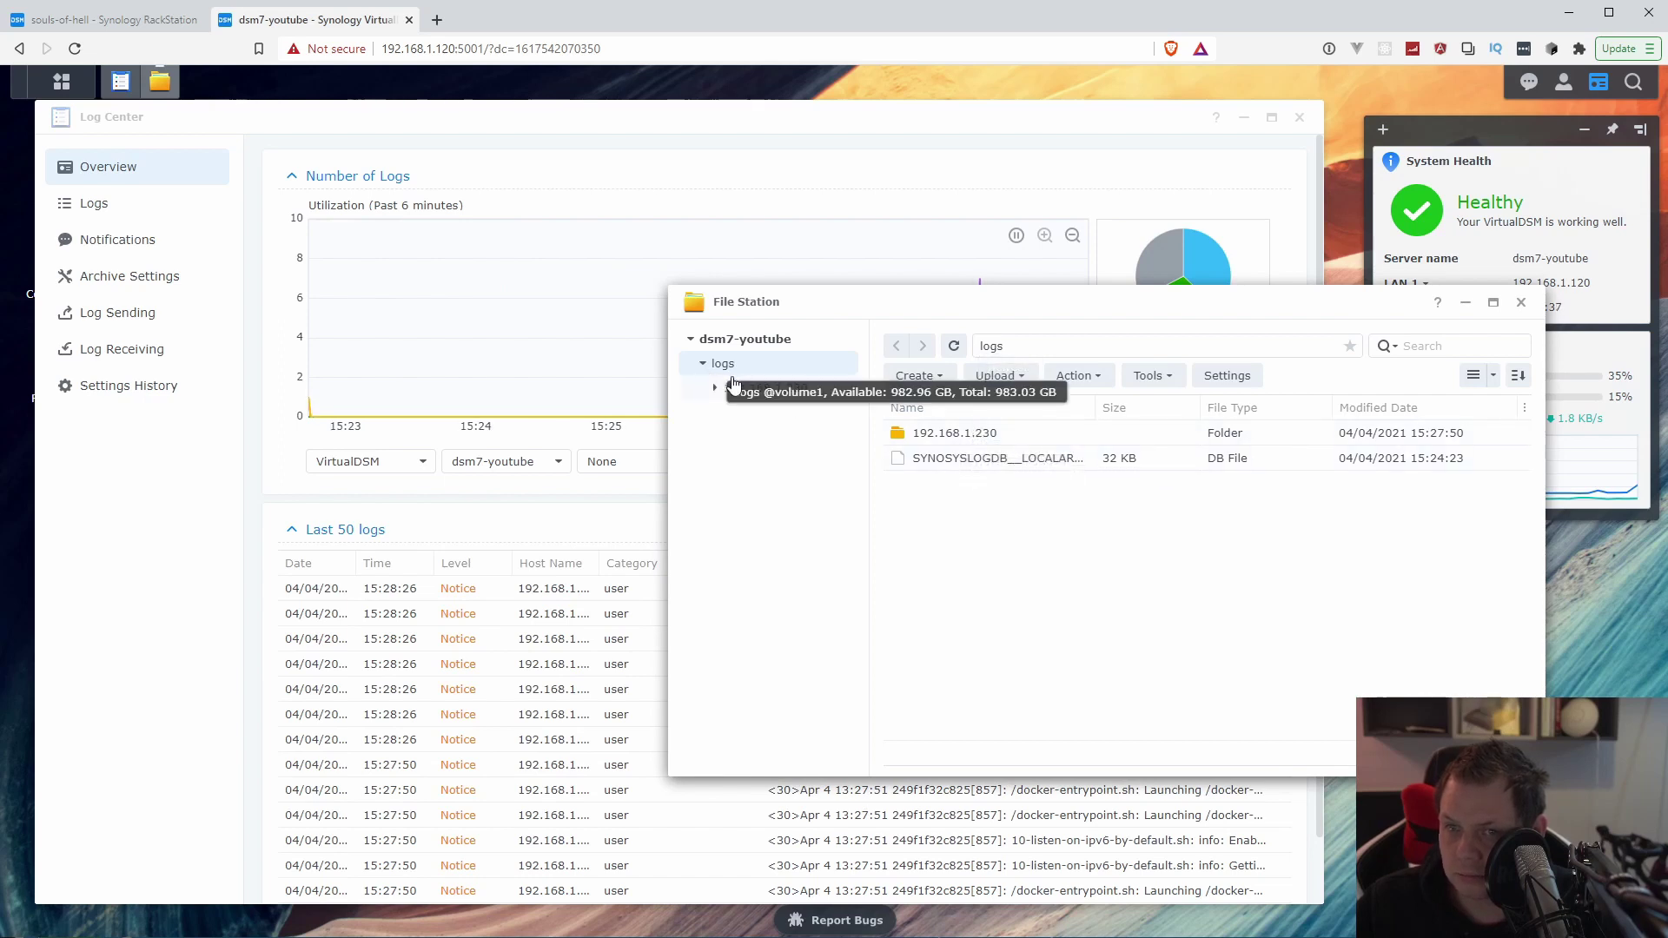
# Step: Inspect the 192.168.1.230 SYNOSYSLOGDB files by size with full names, then return to logs
pyautogui.click(981, 442)
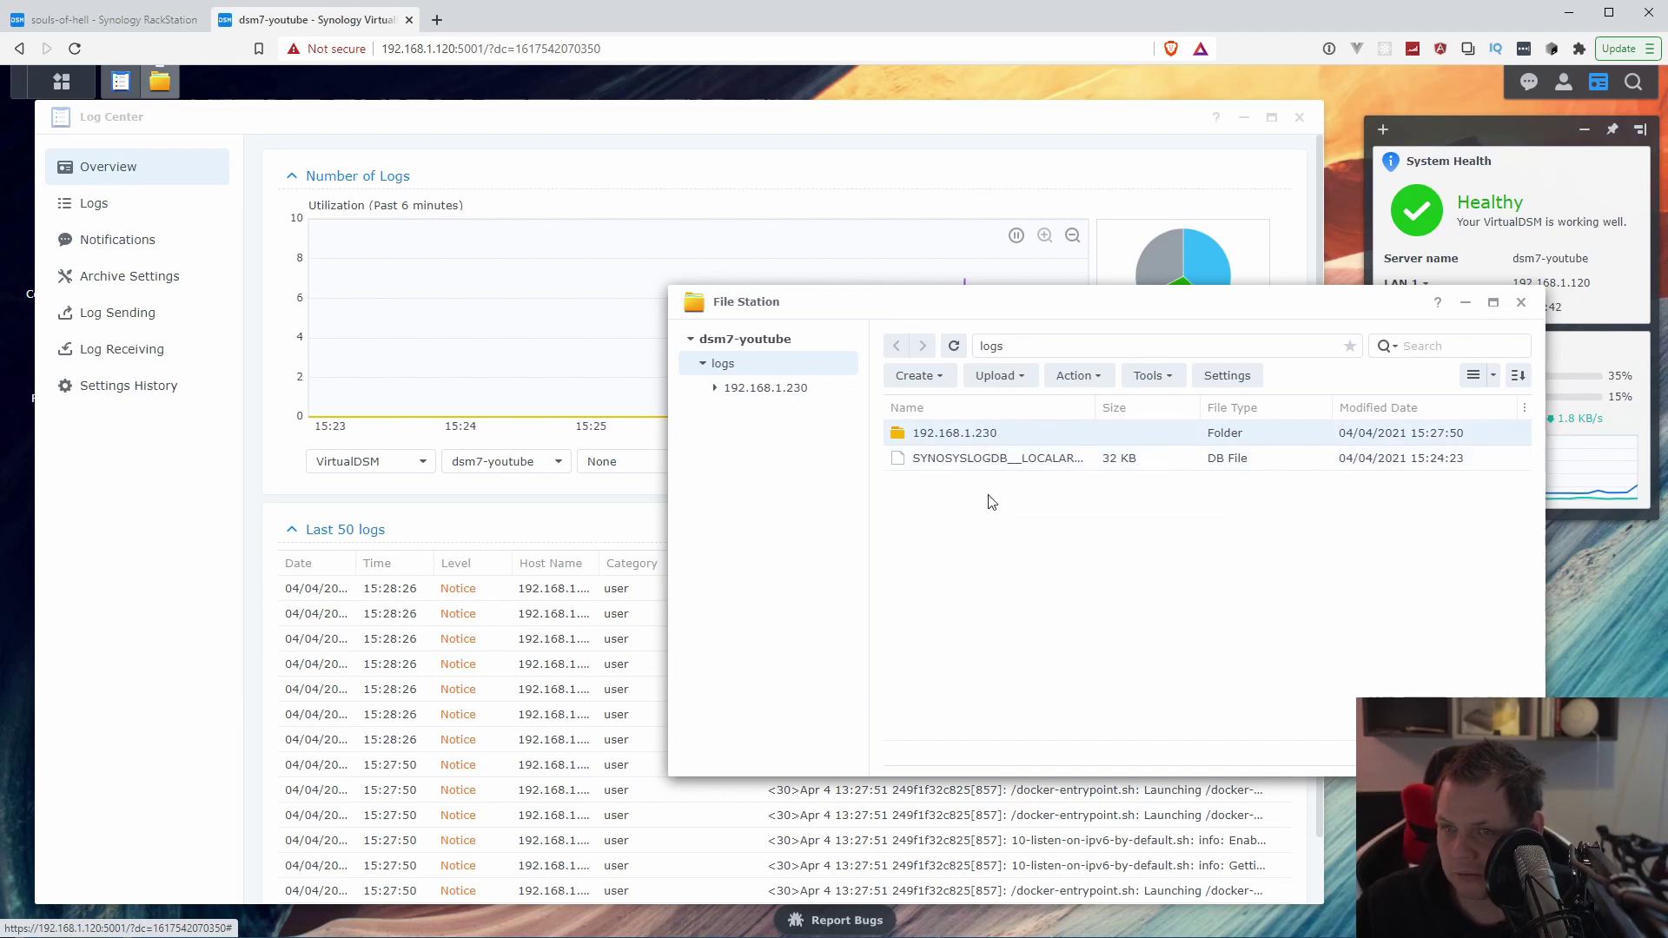
pyautogui.click(755, 387)
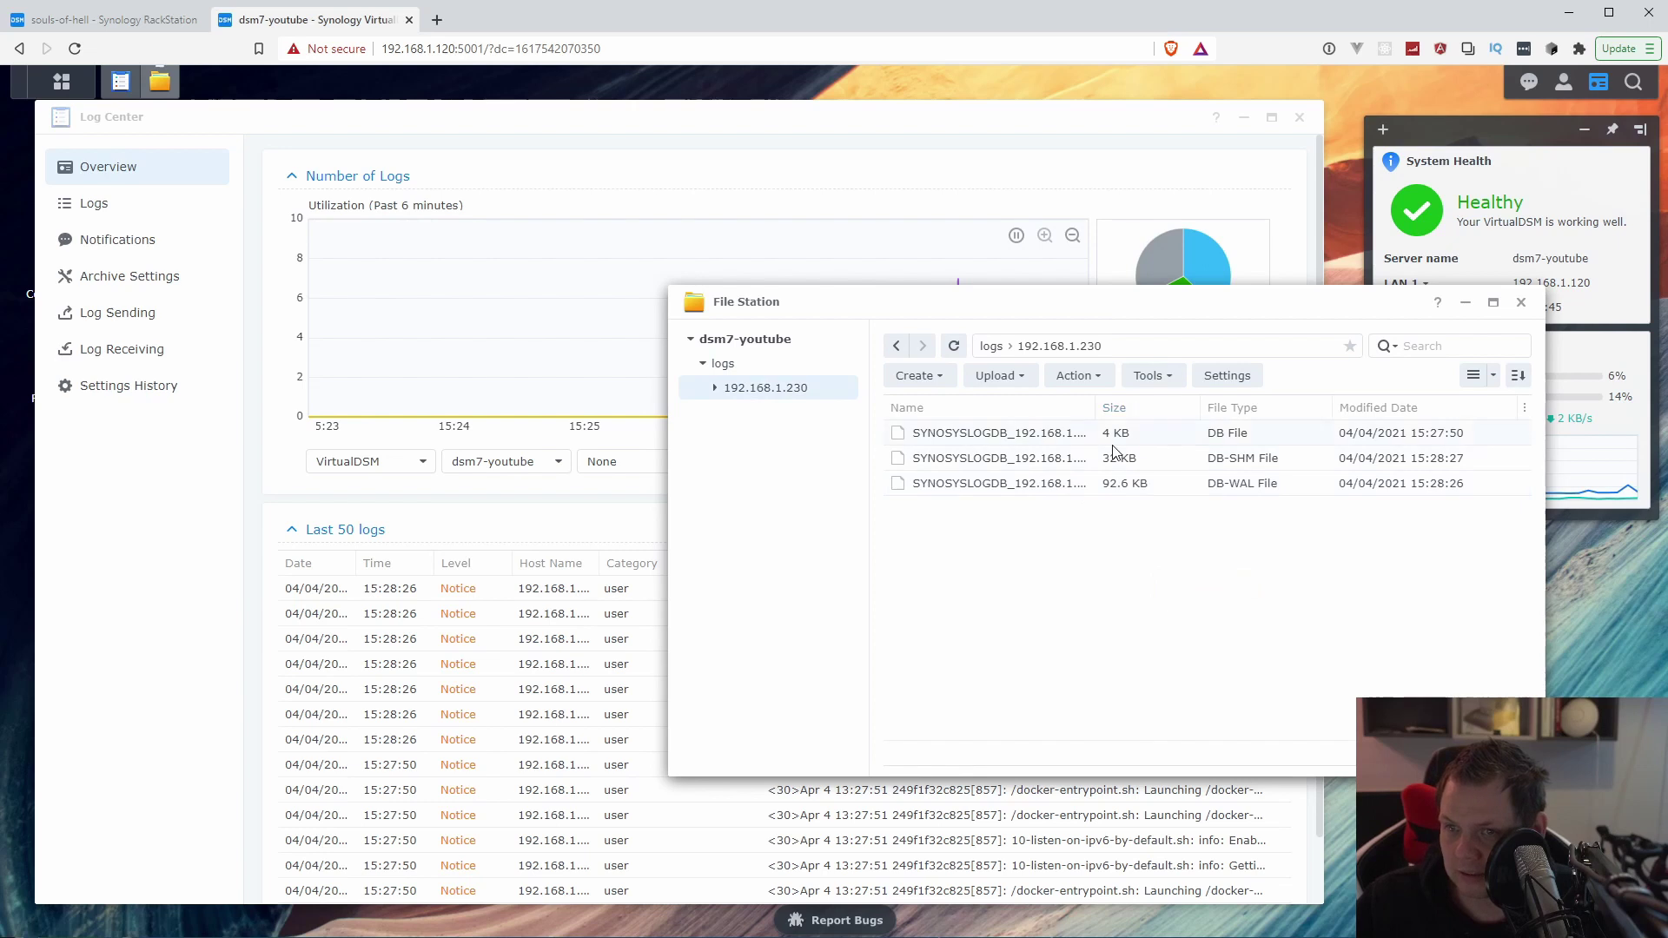
pyautogui.click(1121, 408)
pyautogui.moveTo(1097, 408); pyautogui.dragTo(1277, 409)
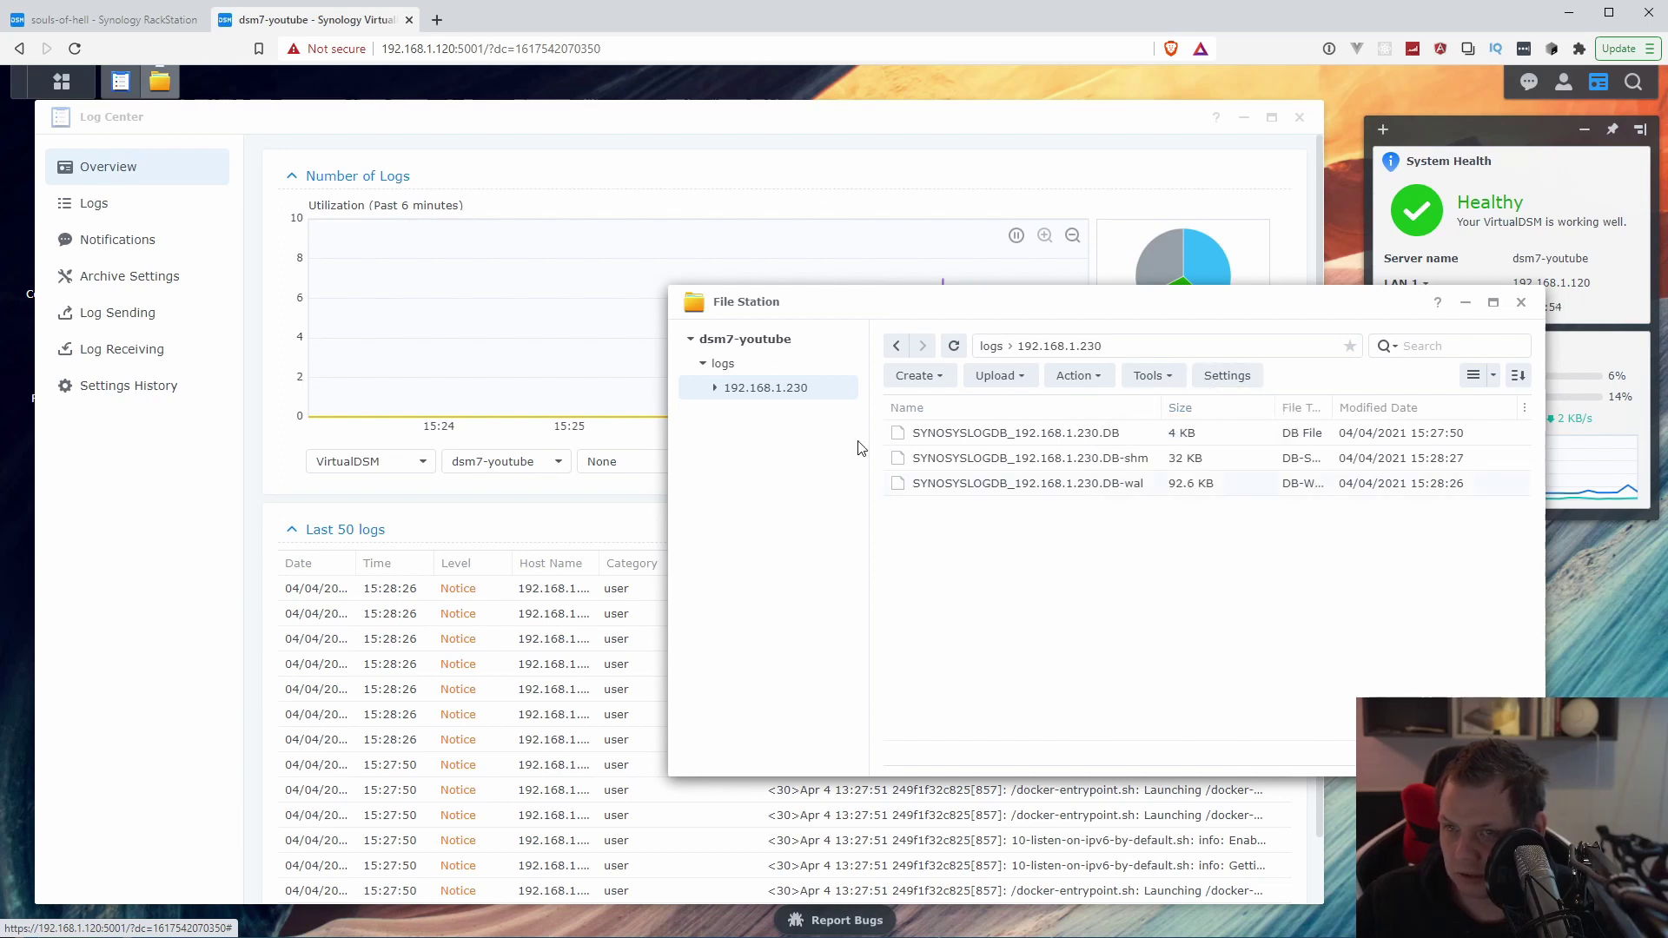
pyautogui.click(723, 363)
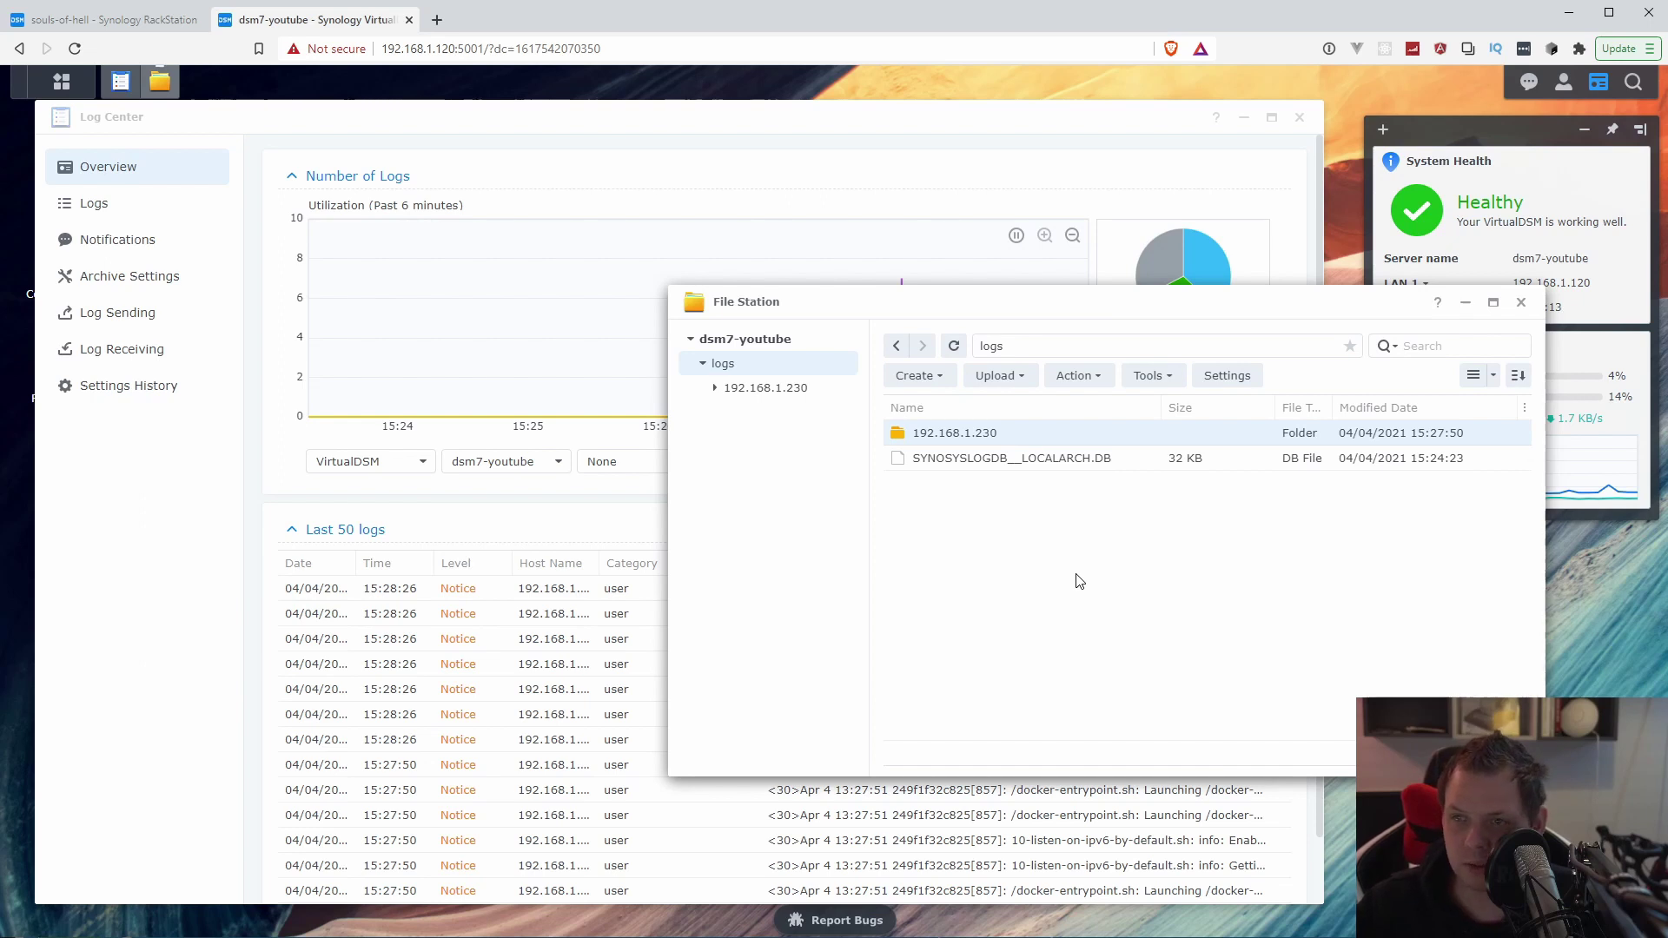
# Step: Drag File Station down and right to uncover Log Center's chart with its two spikes
pyautogui.moveTo(1228, 309); pyautogui.dragTo(1288, 399)
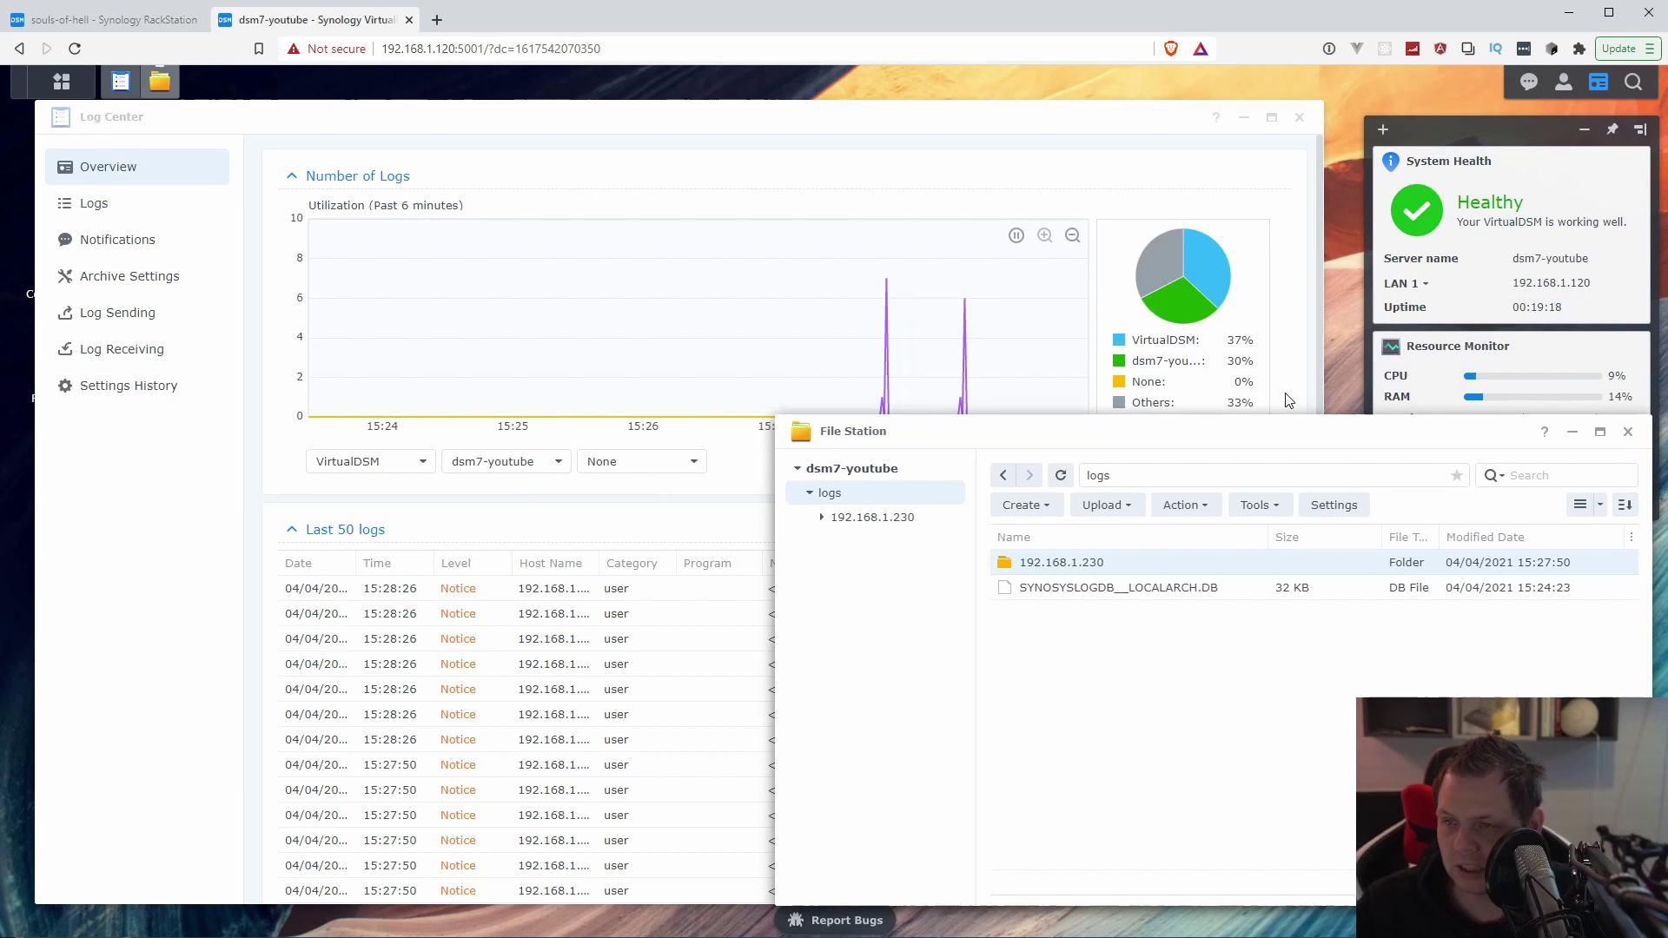